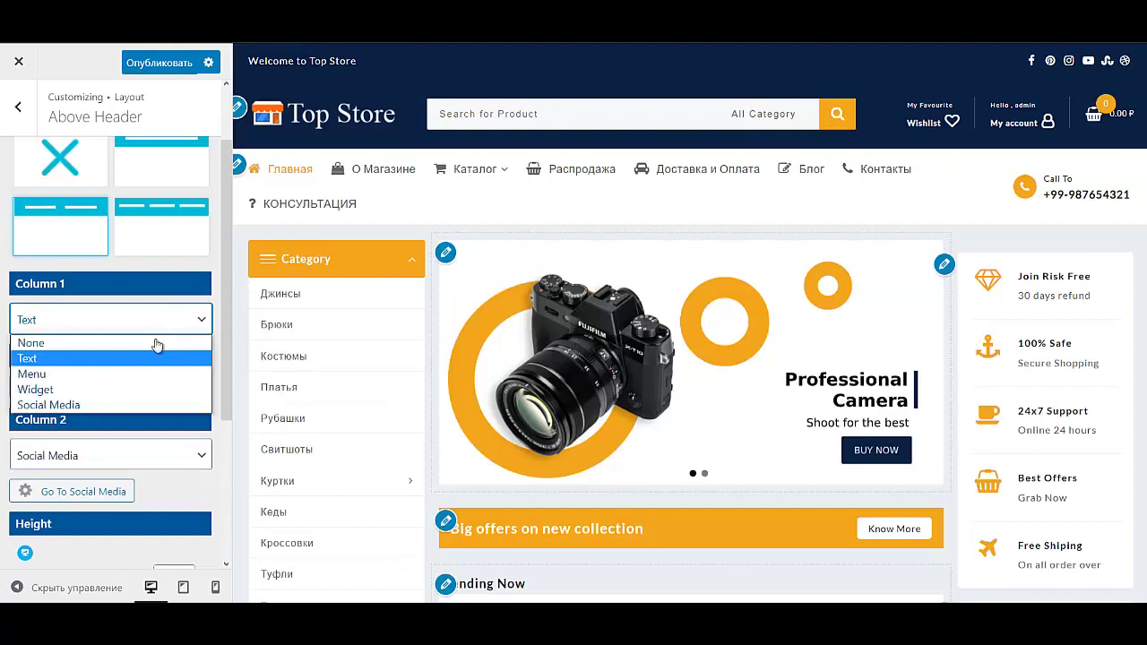
Step: Switch Above Header Column 1 to Menu and jump to the site's menus list
{"action": "left_click", "coordinate": [105, 375]}
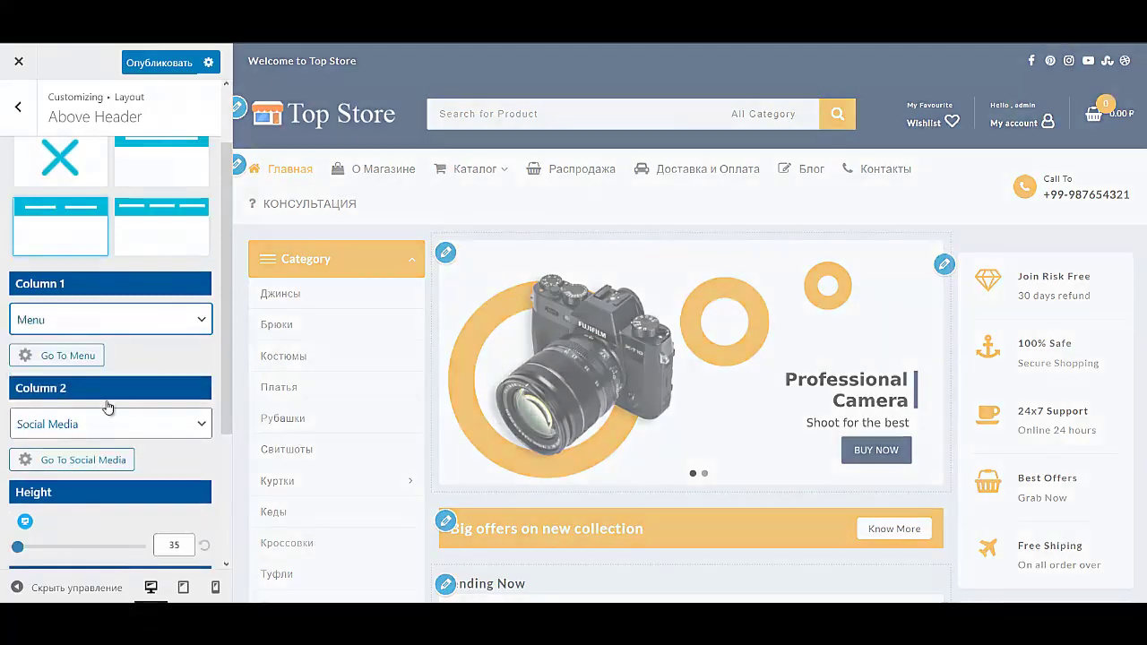
{"action": "left_click", "coordinate": [67, 356]}
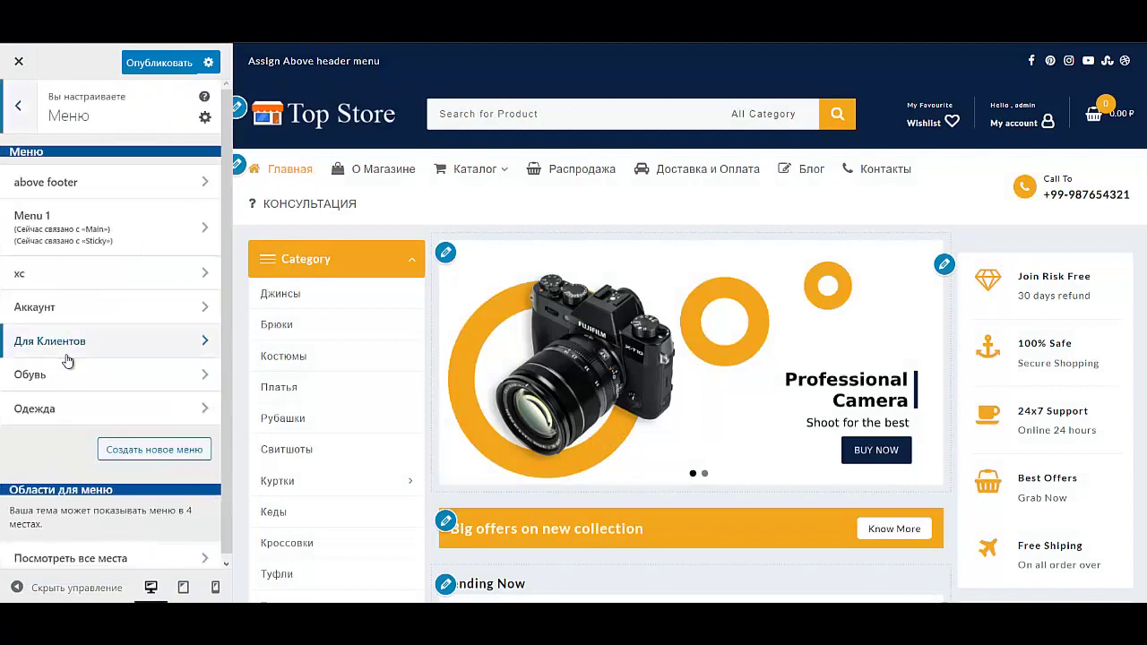
Step: Create a new menu named ШАПКА
{"action": "left_click", "coordinate": [140, 450]}
{"action": "type", "text": "ШАПКА"}
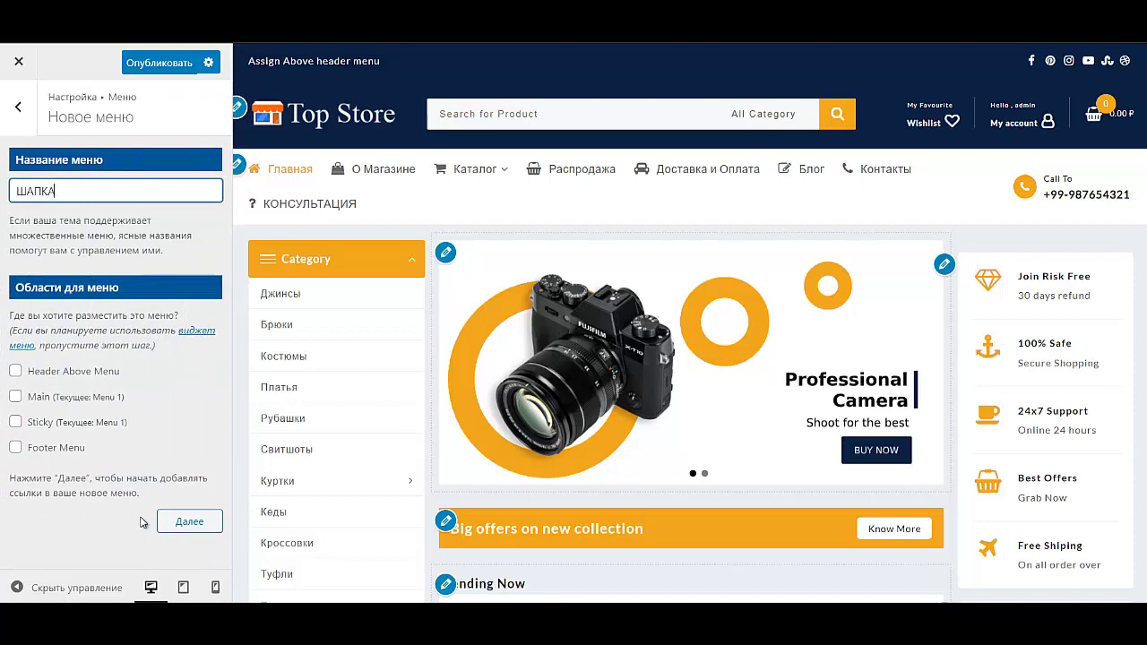
{"action": "left_click", "coordinate": [188, 522]}
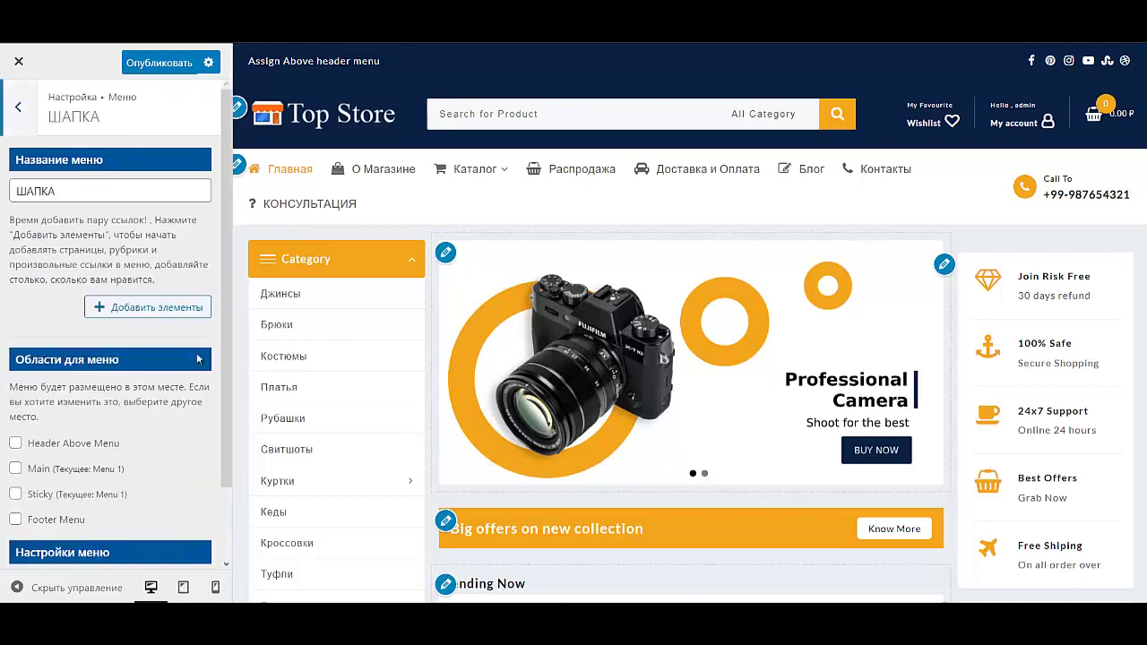
Step: Start a custom link with text 'КОНСУ' in ШАПКА, then return to the menus list
{"action": "left_click", "coordinate": [169, 308]}
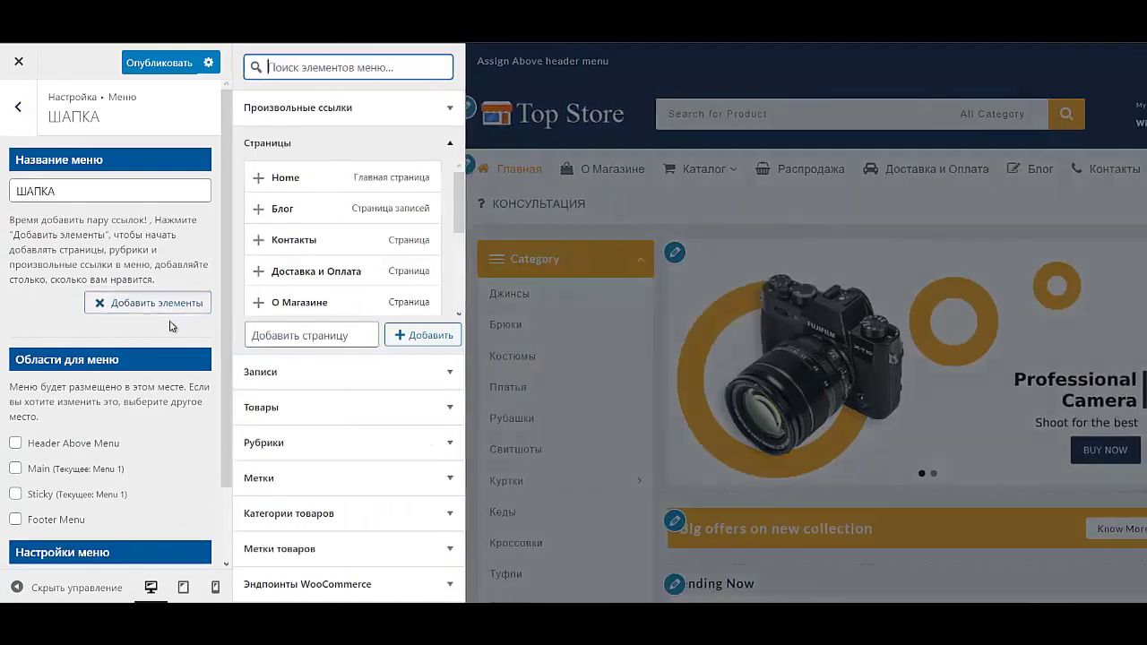
{"action": "left_click", "coordinate": [324, 120]}
{"action": "left_click", "coordinate": [361, 170]}
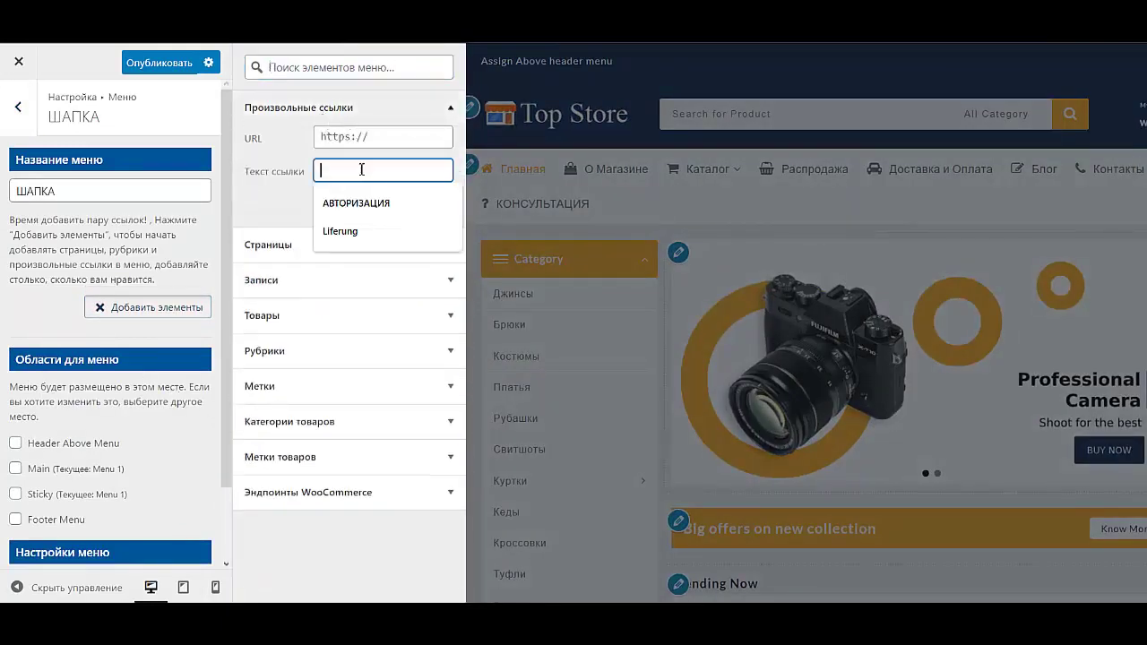
{"action": "type", "text": "КОНСУЛЬТАЦИЯ"}
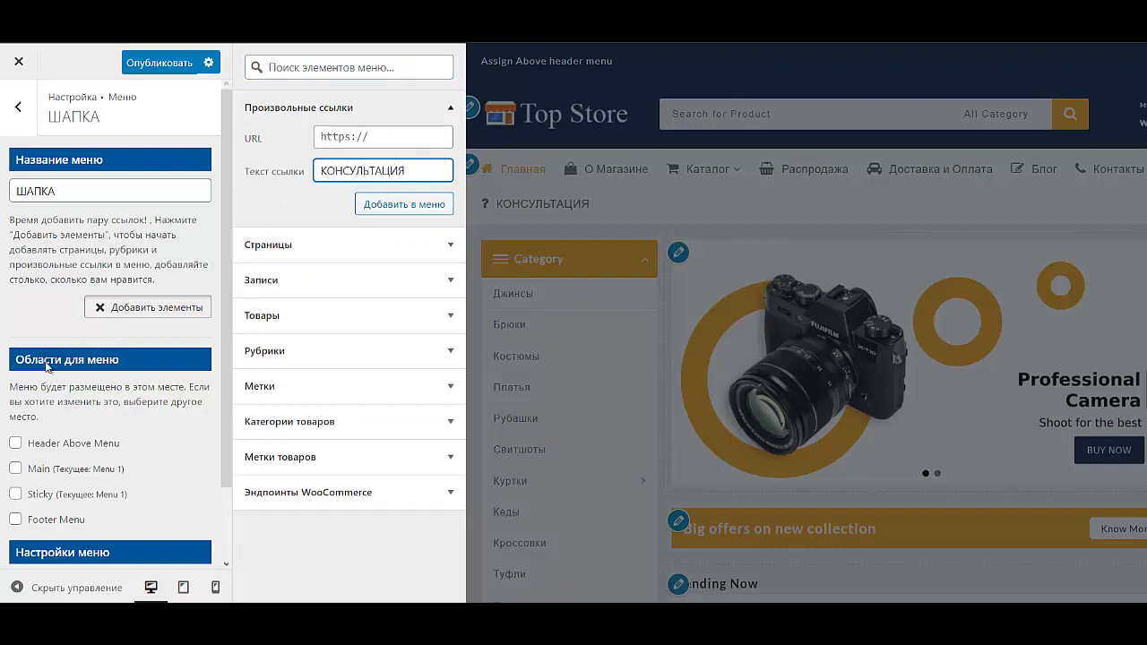
{"action": "left_click", "coordinate": [18, 106]}
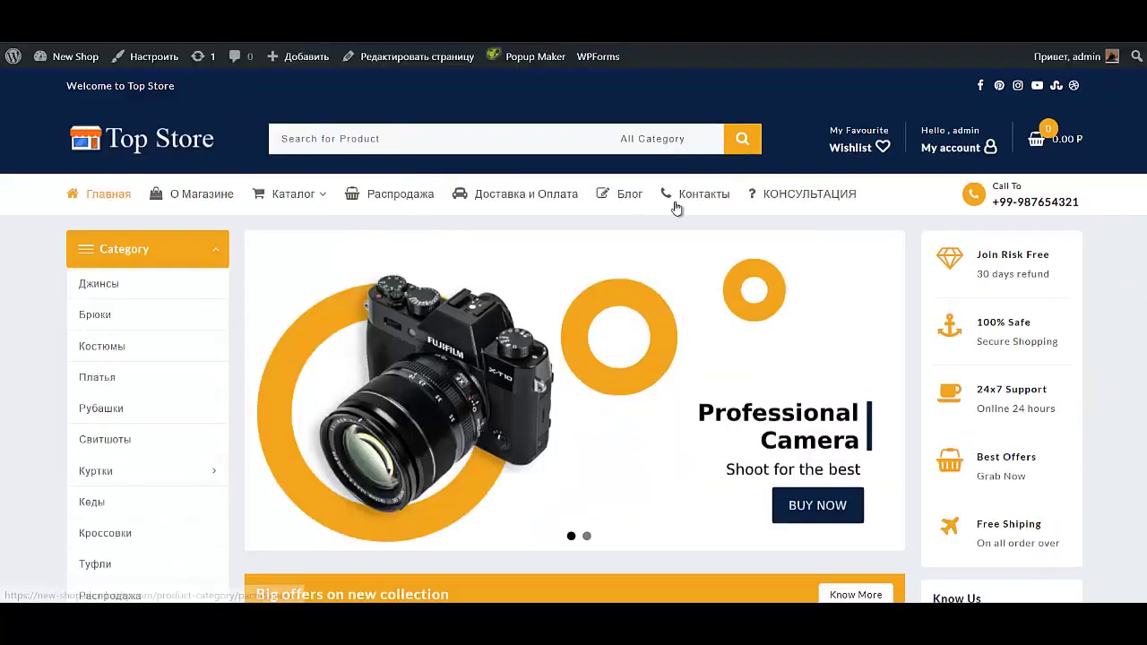
Step: Add a КОНСУЛЬТАЦИЯ custom link using the Контакты page URL to ШАПКА, then begin the e-mail link's text
{"action": "left_click", "coordinate": [695, 195]}
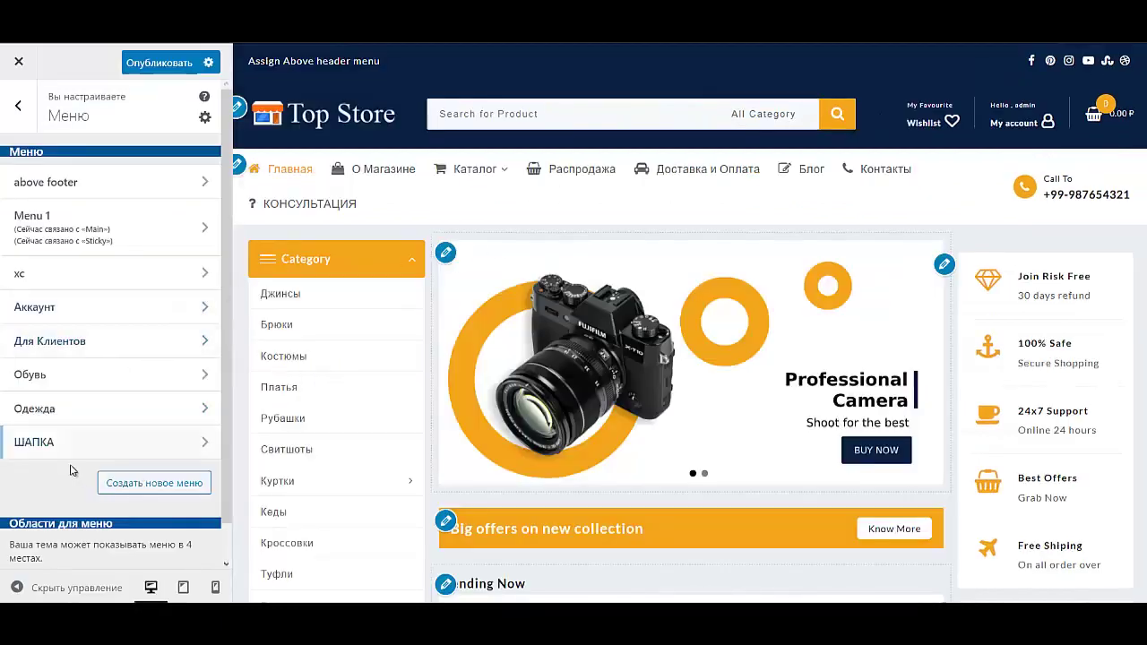
{"action": "left_click", "coordinate": [93, 453]}
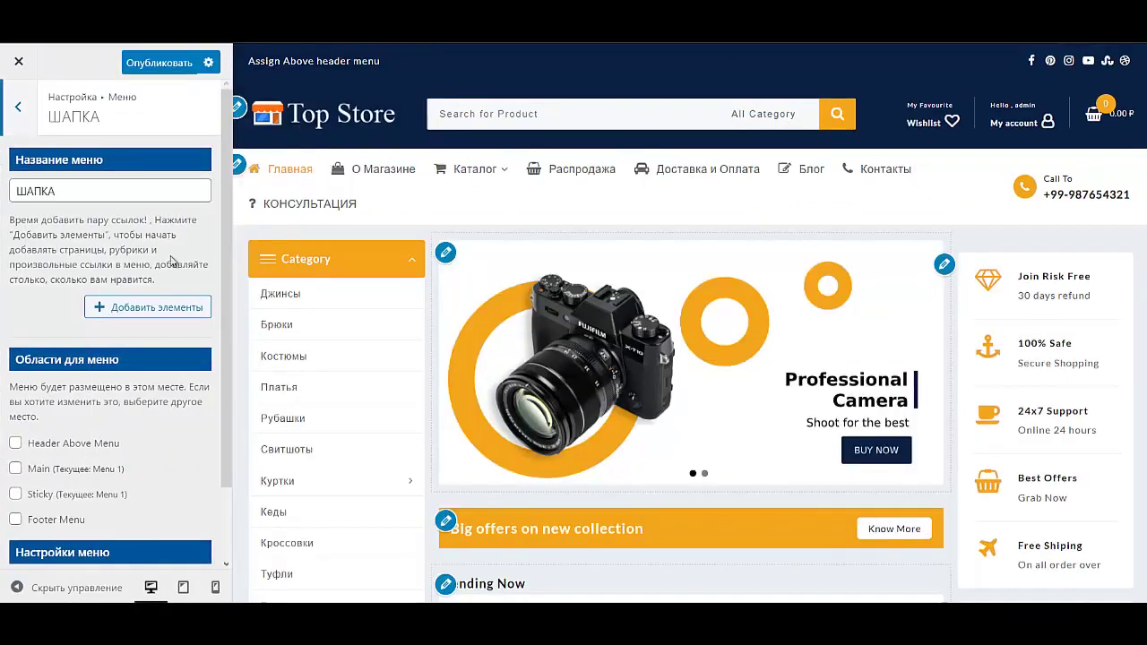
{"action": "left_click", "coordinate": [177, 315]}
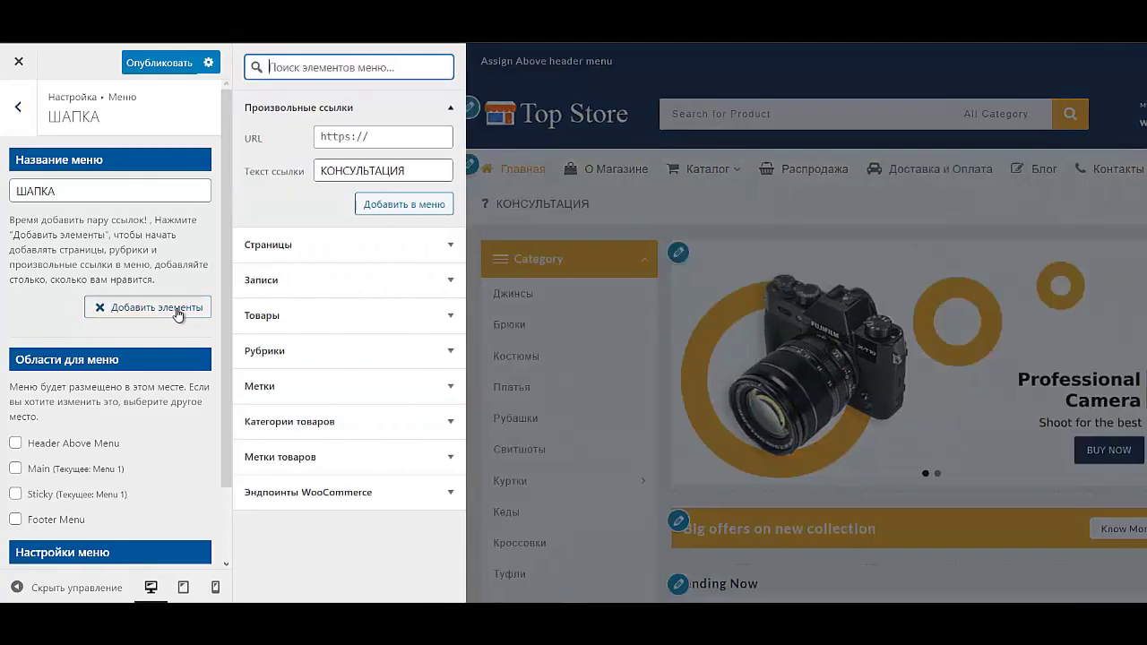
{"action": "left_click", "coordinate": [384, 138]}
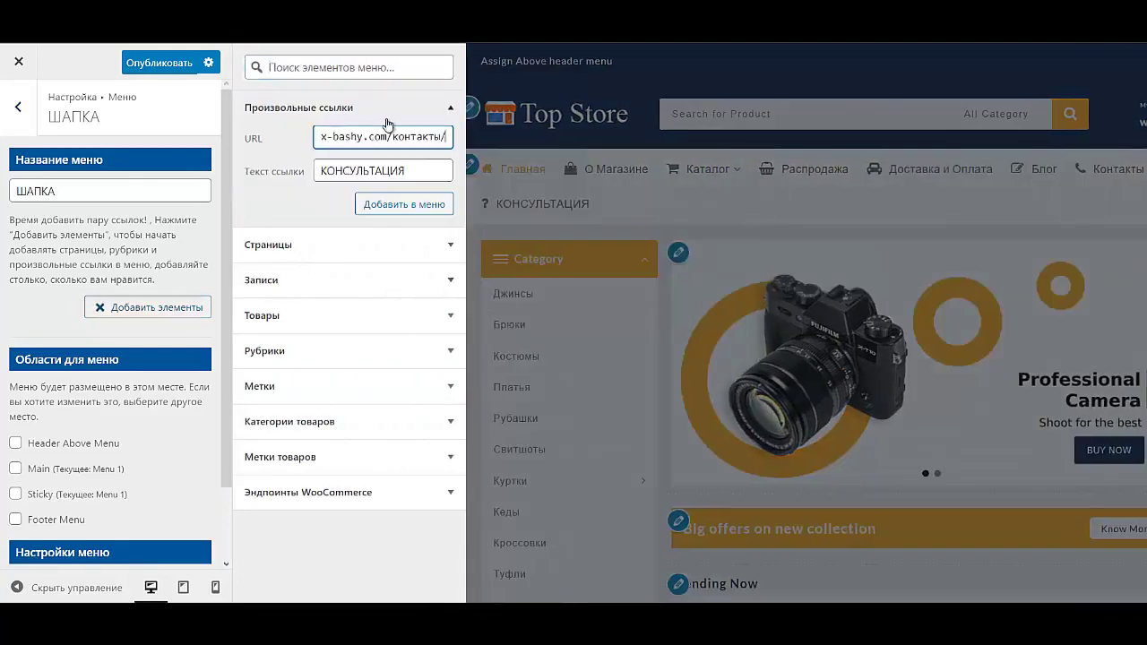
{"action": "left_click", "coordinate": [383, 206]}
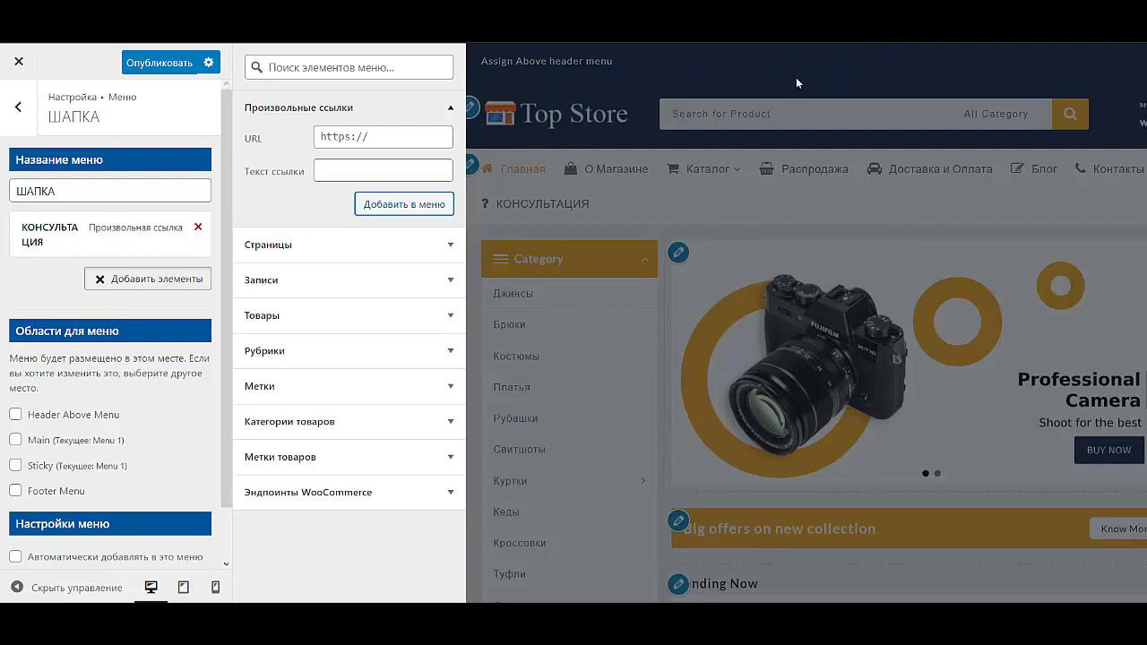
{"action": "left_click", "coordinate": [383, 170]}
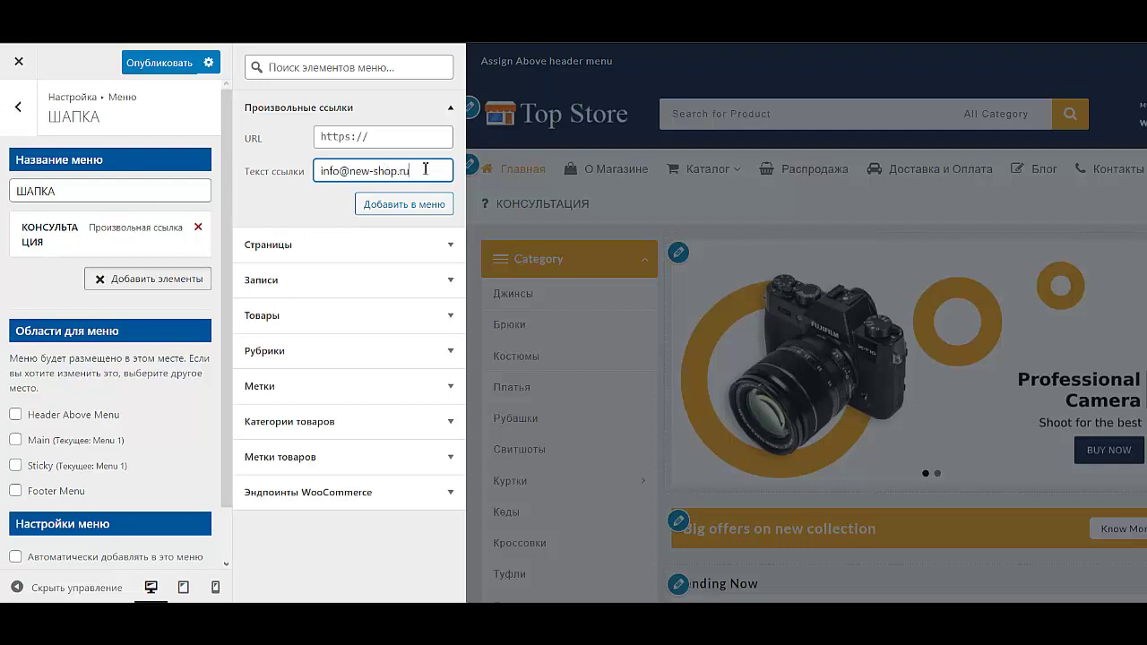
Step: Add a mailto: link labelled with the shop's e-mail and drag it above КОНСУЛЬТАЦИЯ
{"action": "key", "text": "ctrl+a"}
{"action": "key", "text": "ctrl+c"}
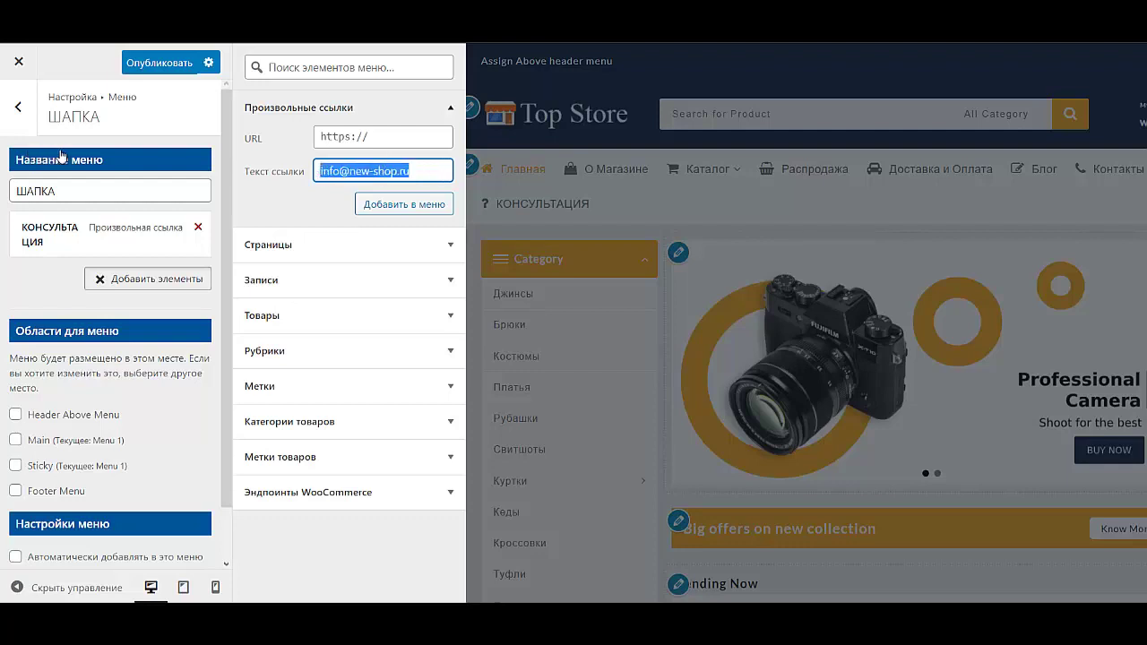
{"action": "left_click", "coordinate": [403, 134]}
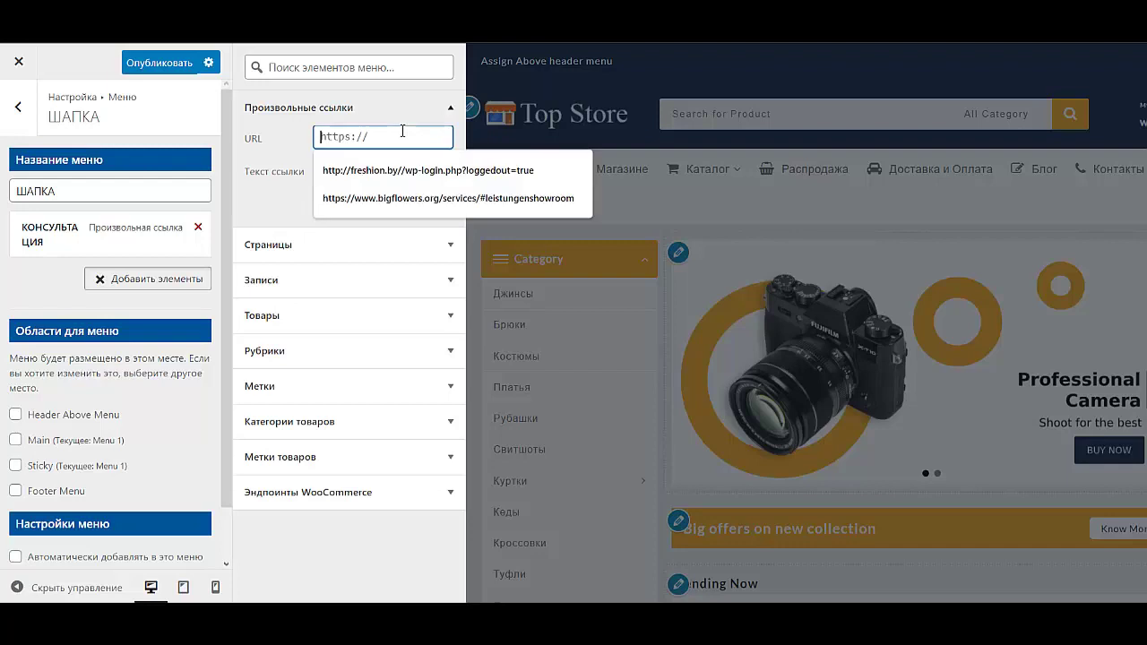
{"action": "type", "text": "m"}
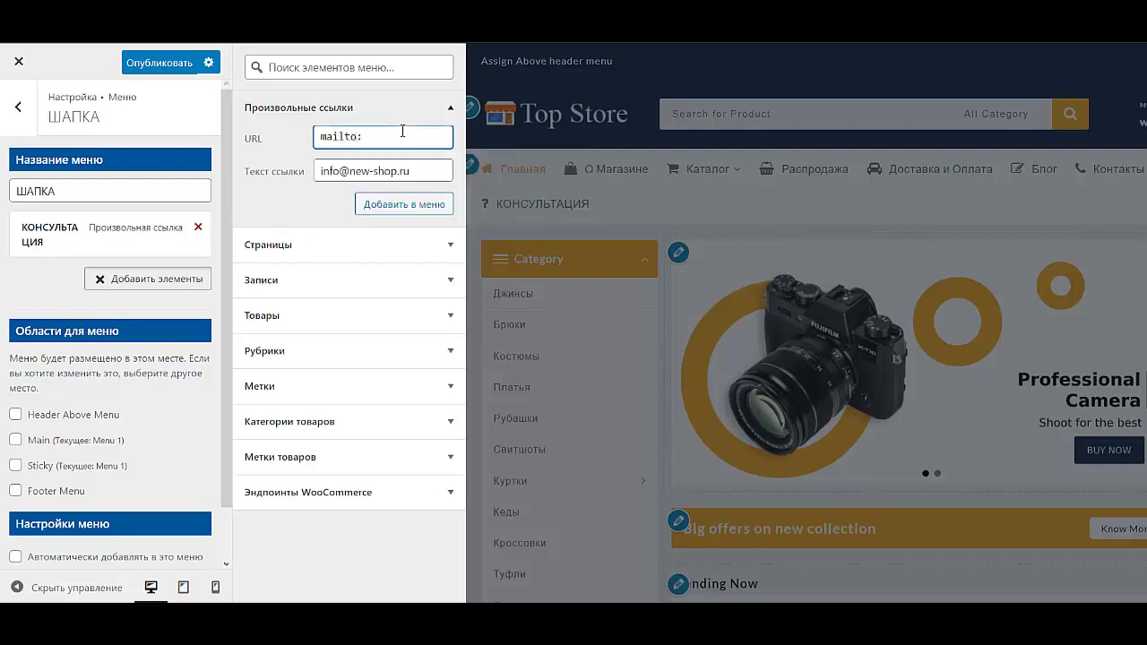
{"action": "type", "text": "ailto:"}
{"action": "key", "text": "ctrl+v"}
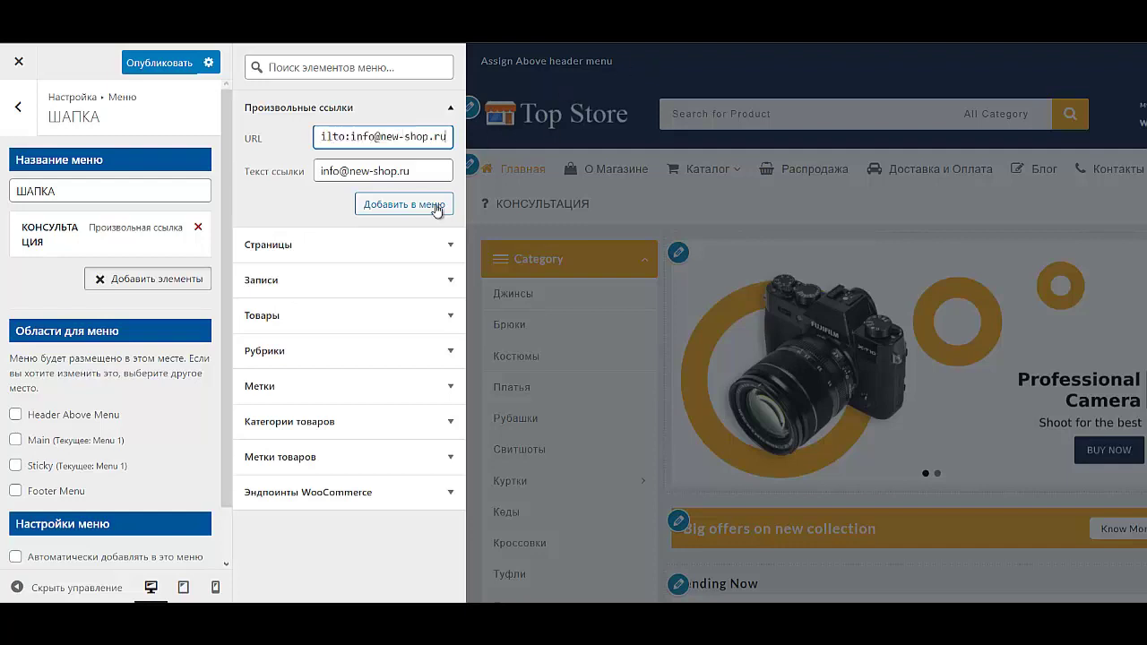
{"action": "left_click", "coordinate": [418, 205]}
{"action": "left_click_drag", "start_coordinate": [54, 285], "coordinate": [58, 249]}
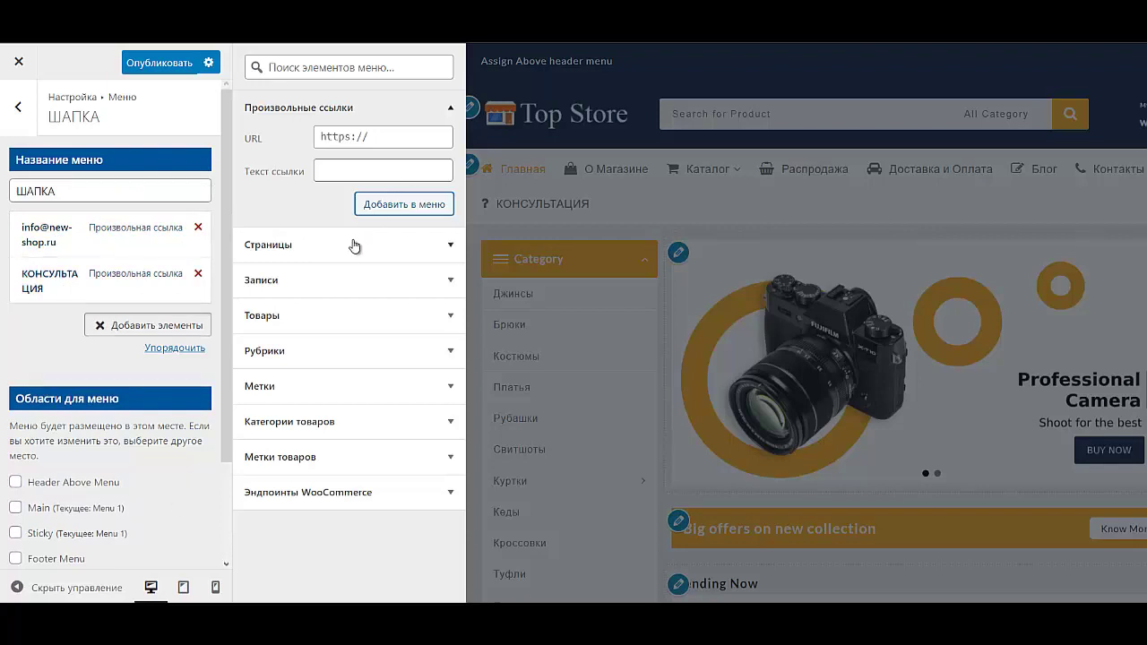
Step: Copy the КОНСУЛЬТАЦИЯ link's full URL from its item settings
{"action": "left_click", "coordinate": [351, 171]}
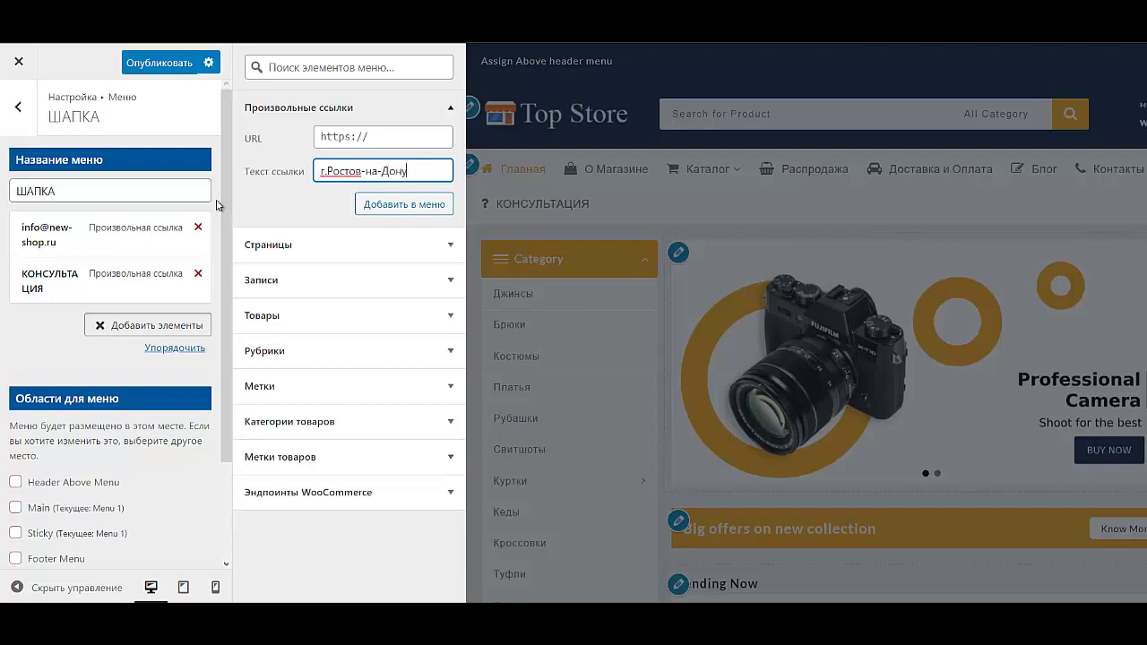
{"action": "left_click", "coordinate": [323, 169]}
{"action": "left_click", "coordinate": [84, 242]}
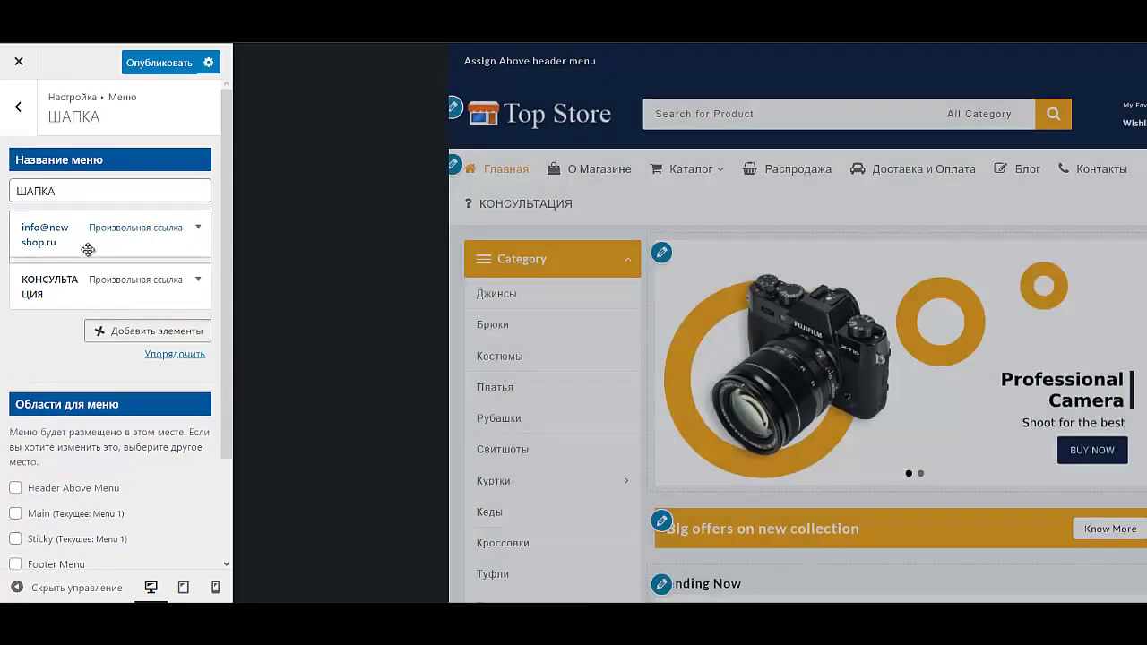
{"action": "left_click", "coordinate": [84, 235]}
{"action": "left_click", "coordinate": [102, 288]}
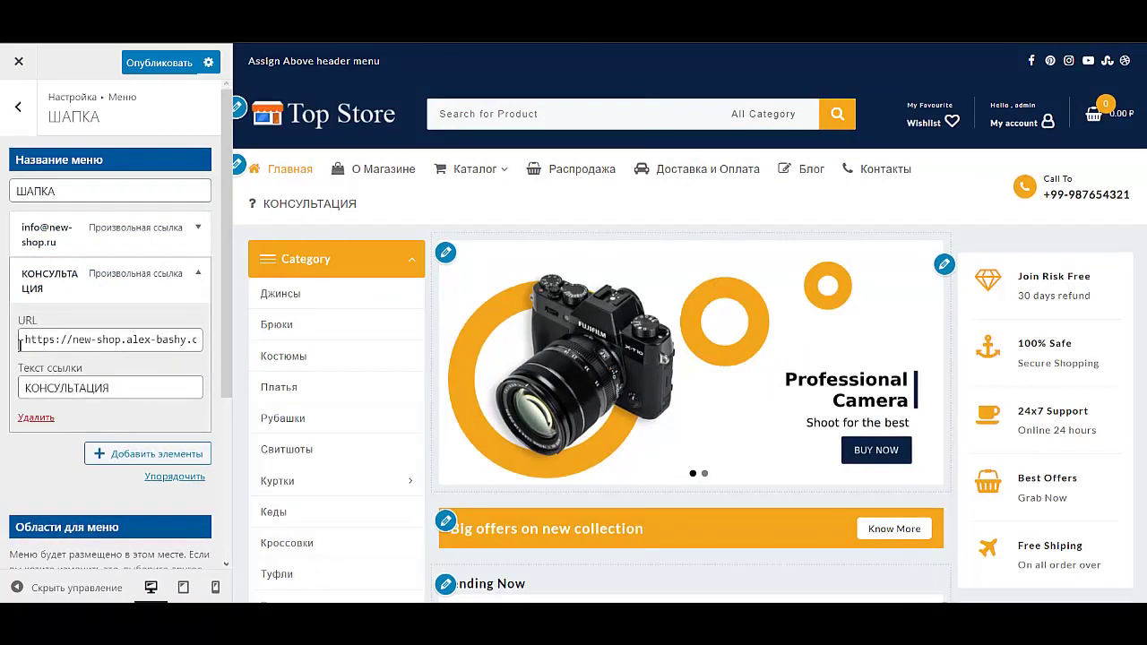
{"action": "left_click_drag", "start_coordinate": [22, 339], "coordinate": [215, 339]}
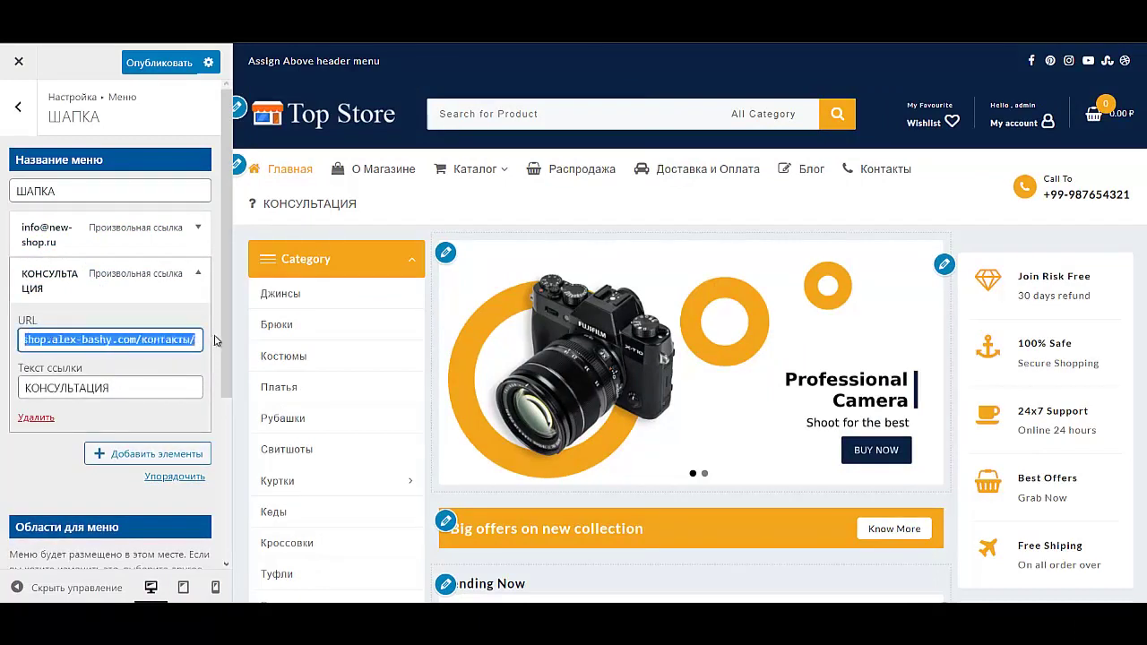
Step: Add a г.Ростов-на-Дону custom link with the contacts page URL, then return to the menus list
{"action": "left_click", "coordinate": [87, 455]}
{"action": "left_click", "coordinate": [392, 137]}
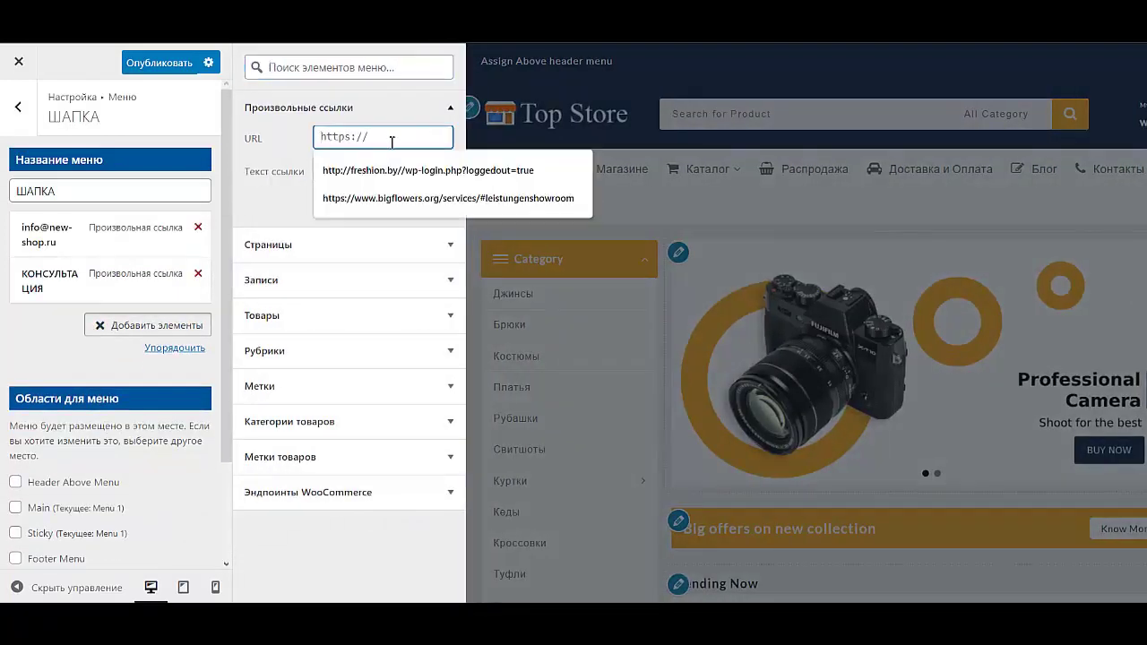
{"action": "type", "text": "e-bouty.com/контакты/"}
{"action": "left_click", "coordinate": [383, 170]}
{"action": "type", "text": "г.Ростов-на-Дону"}
{"action": "left_click", "coordinate": [389, 206]}
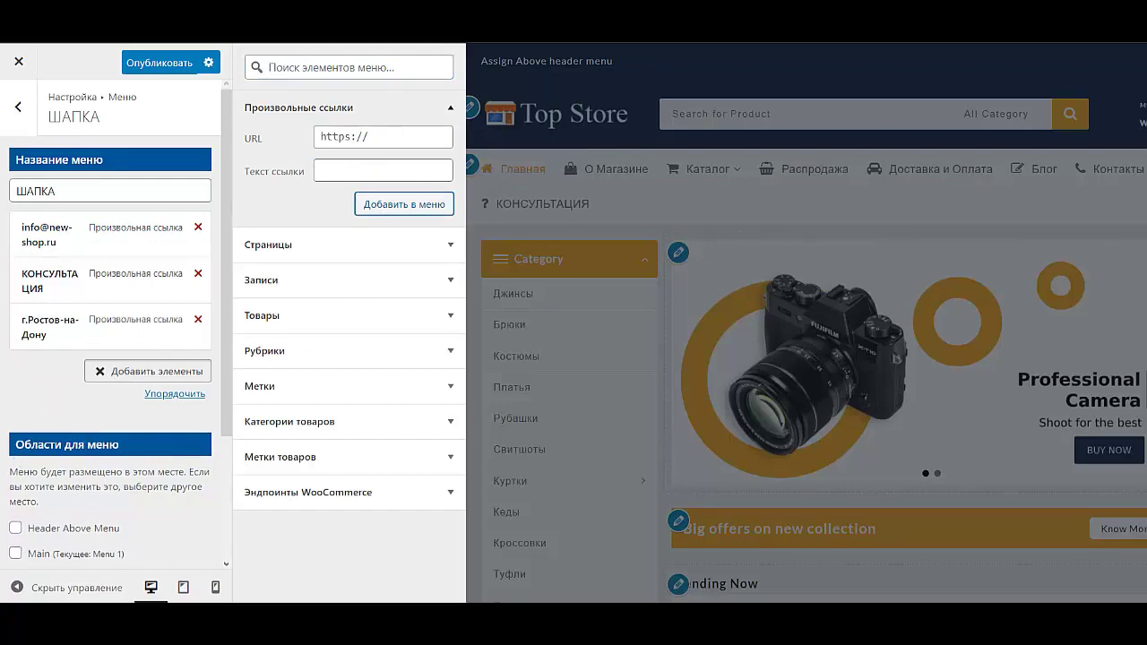
{"action": "left_click", "coordinate": [18, 107]}
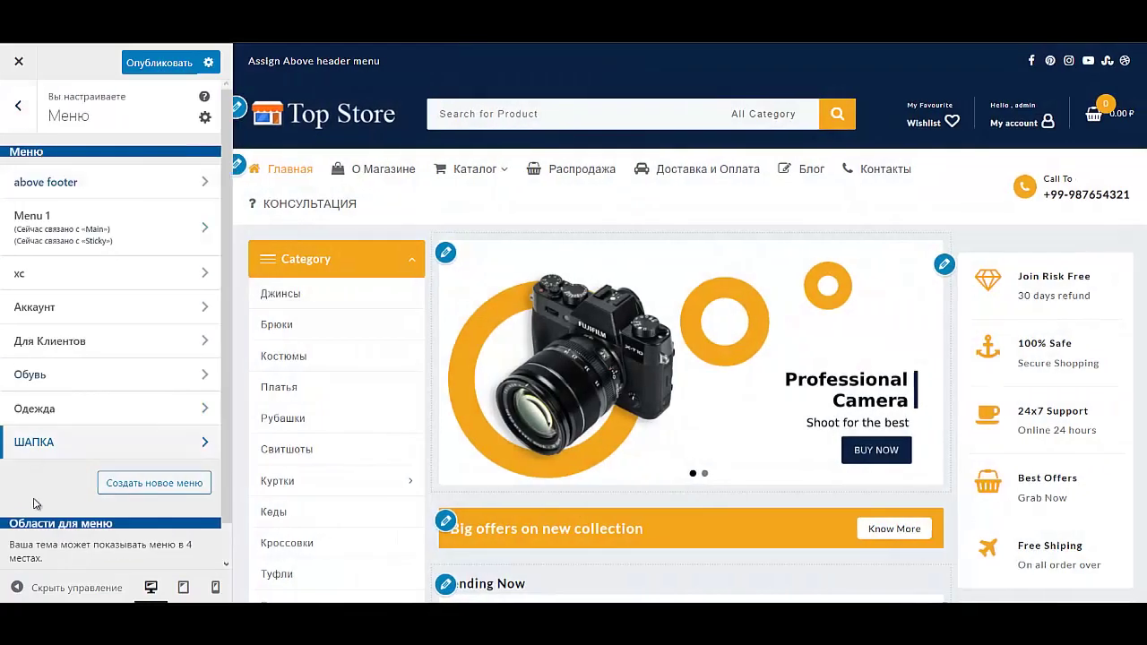
Step: Navigate through Layout > Header > Above Header back to the site menus list
{"action": "left_click", "coordinate": [19, 105]}
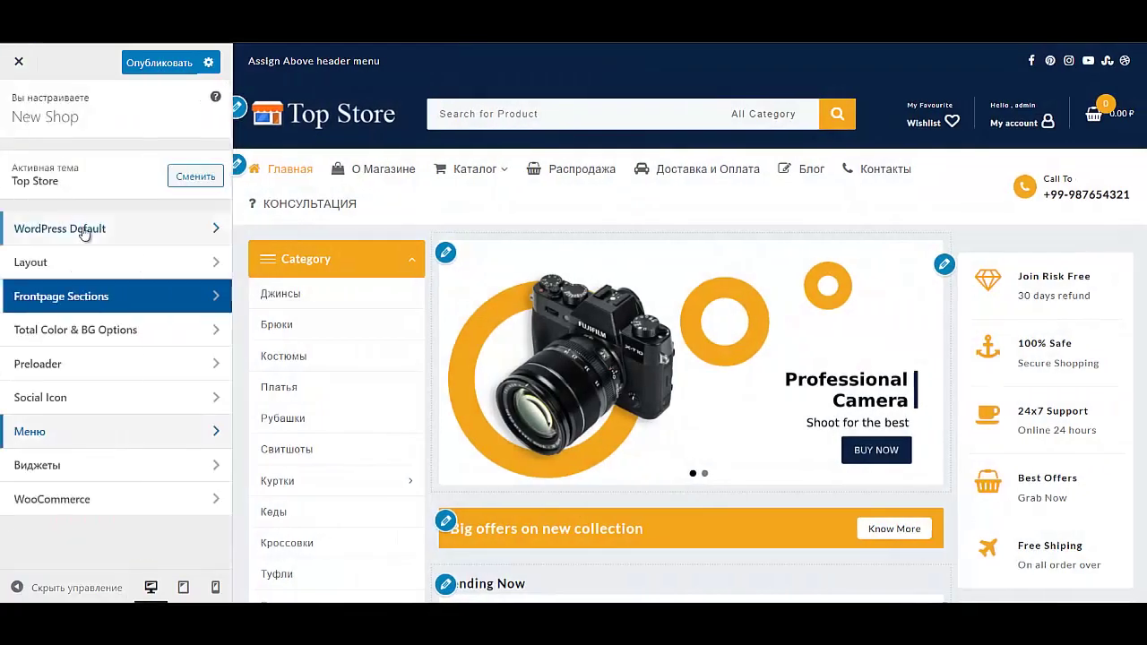
{"action": "left_click", "coordinate": [89, 262]}
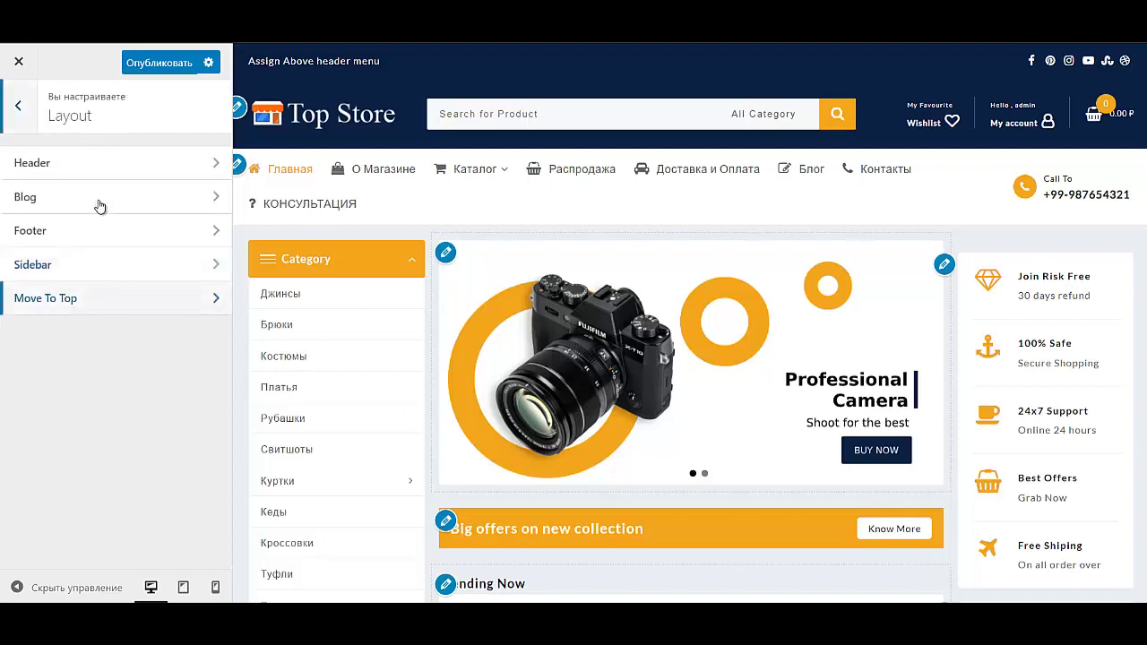
{"action": "left_click", "coordinate": [107, 162]}
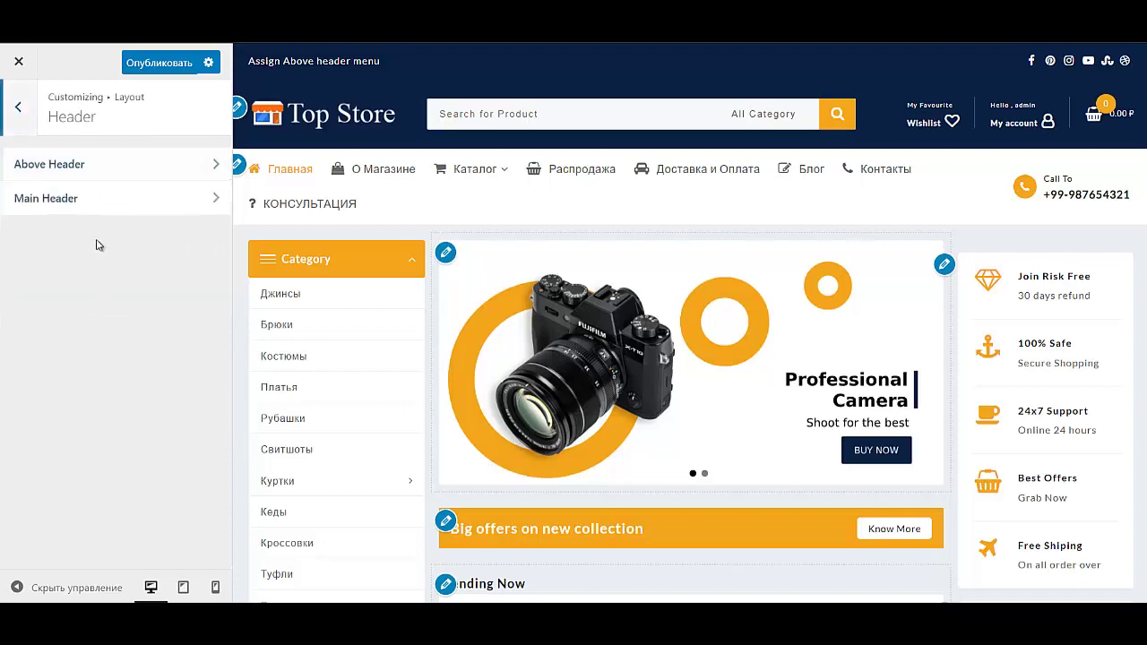
{"action": "left_click", "coordinate": [126, 170]}
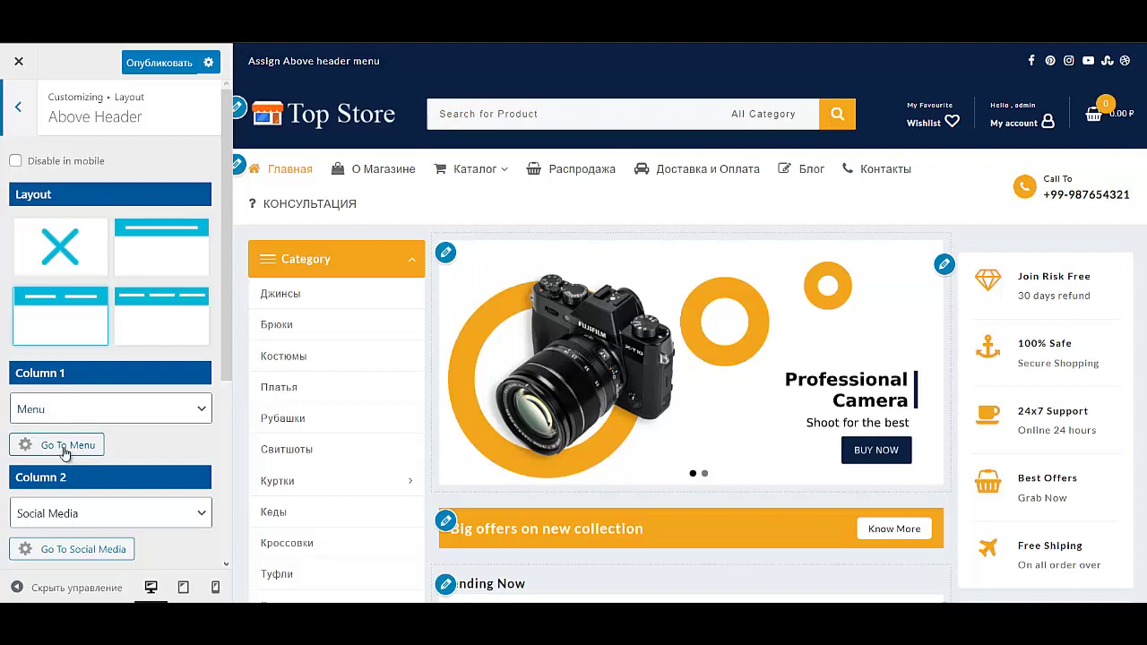
{"action": "left_click", "coordinate": [65, 446]}
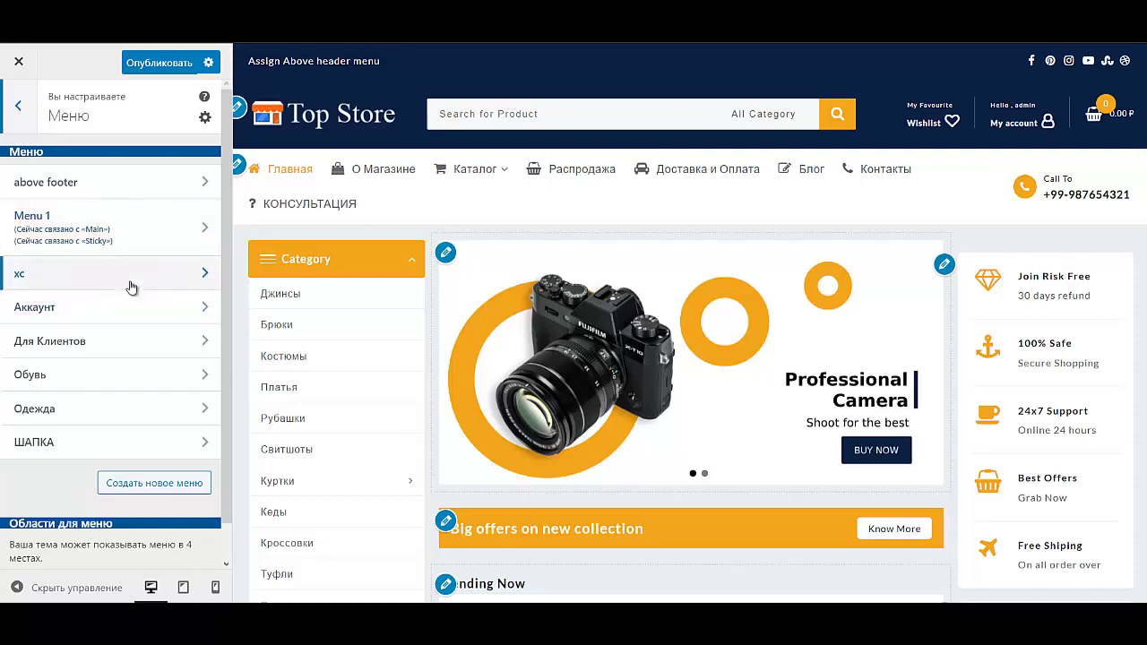
Step: Assign the ШАПКА menu to the Header Above Menu location
{"action": "left_click", "coordinate": [122, 447]}
{"action": "scroll", "coordinate": [111, 515], "scroll_direction": "down", "scroll_amount": 3}
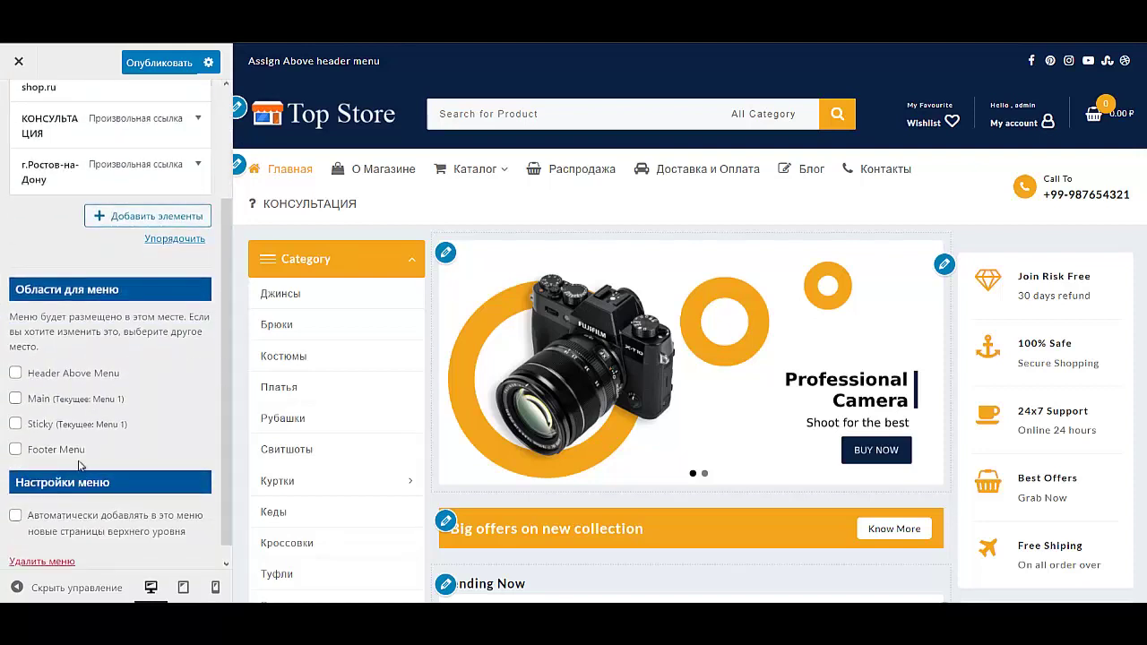
{"action": "left_click", "coordinate": [15, 374]}
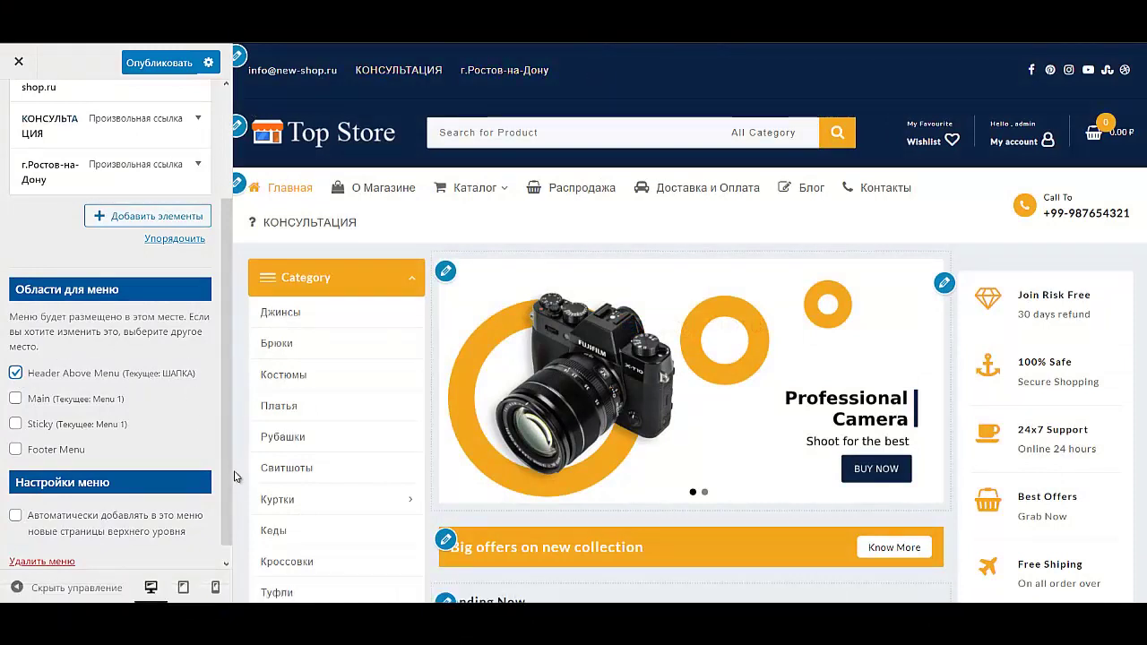
{"action": "scroll", "coordinate": [90, 345], "scroll_direction": "down", "scroll_amount": 1}
{"action": "scroll", "coordinate": [126, 404], "scroll_direction": "down", "scroll_amount": 1}
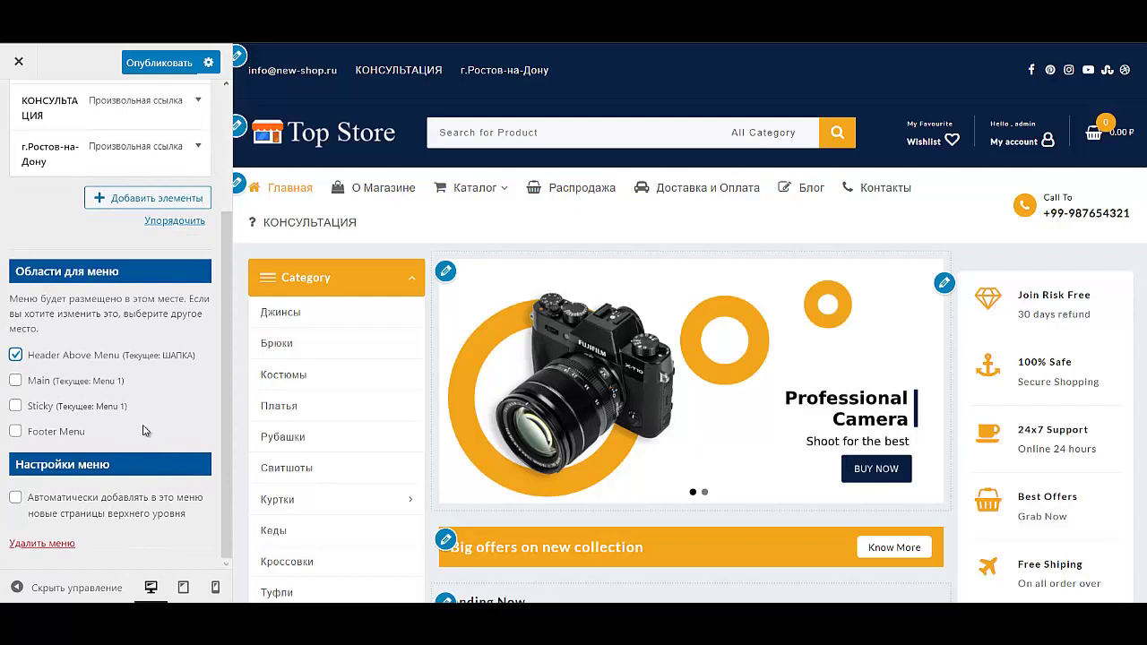
{"action": "scroll", "coordinate": [107, 313], "scroll_direction": "up", "scroll_amount": 5}
{"action": "left_click", "coordinate": [17, 107]}
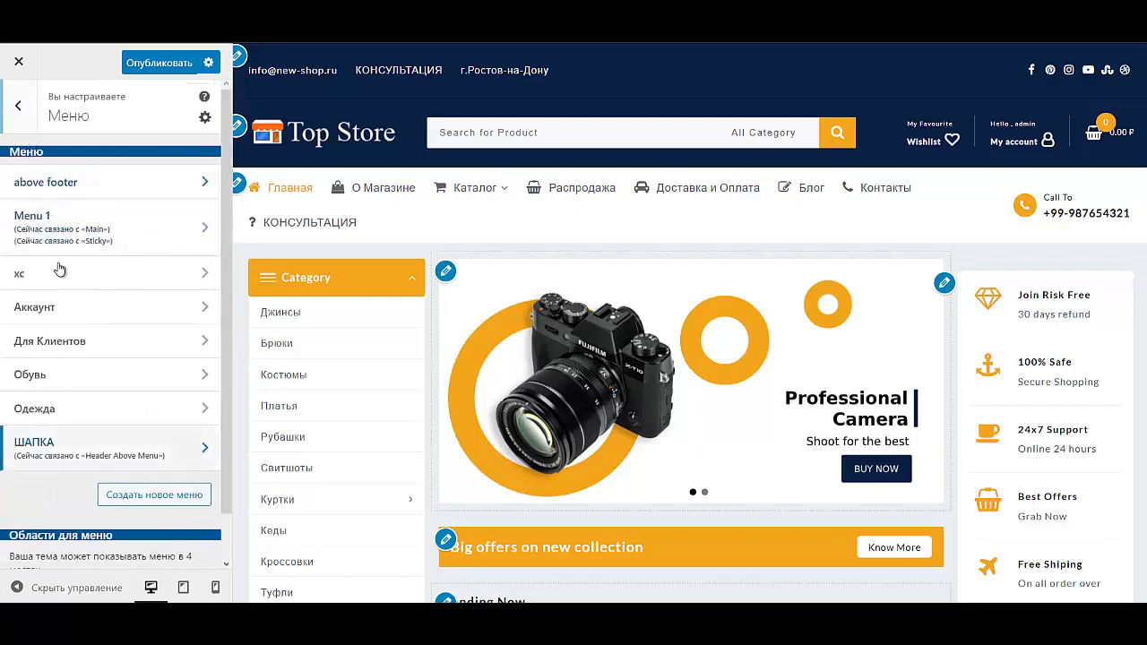
Step: Browse the Main Header and Above Header settings under Layout > Header
{"action": "left_click", "coordinate": [17, 106]}
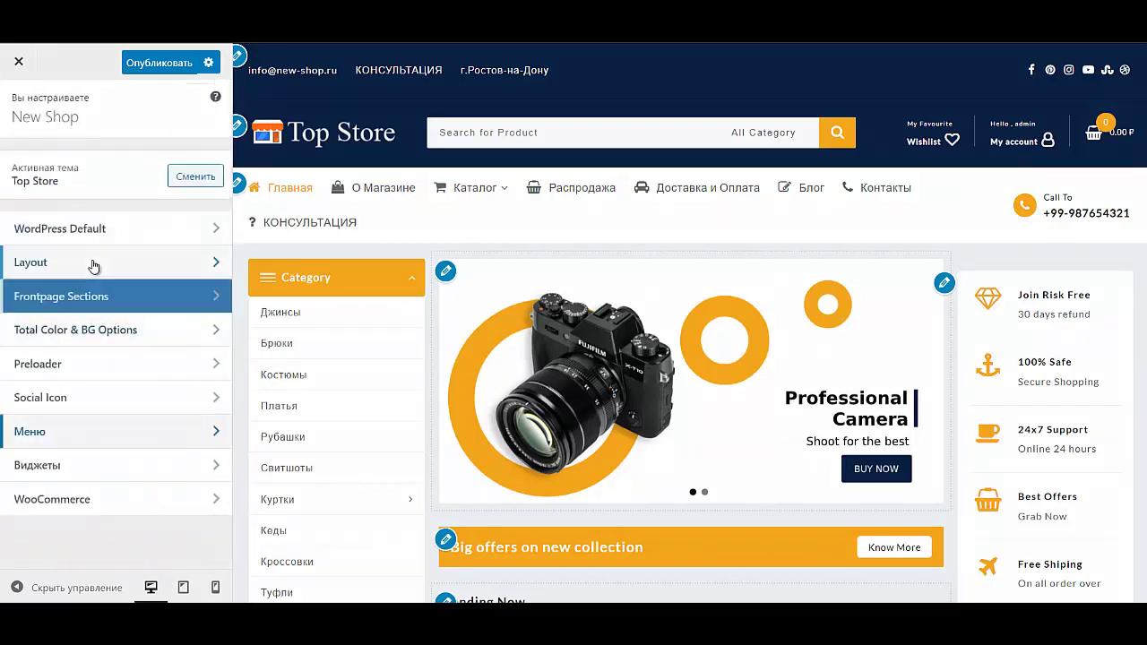
{"action": "left_click", "coordinate": [93, 263]}
{"action": "left_click", "coordinate": [95, 161]}
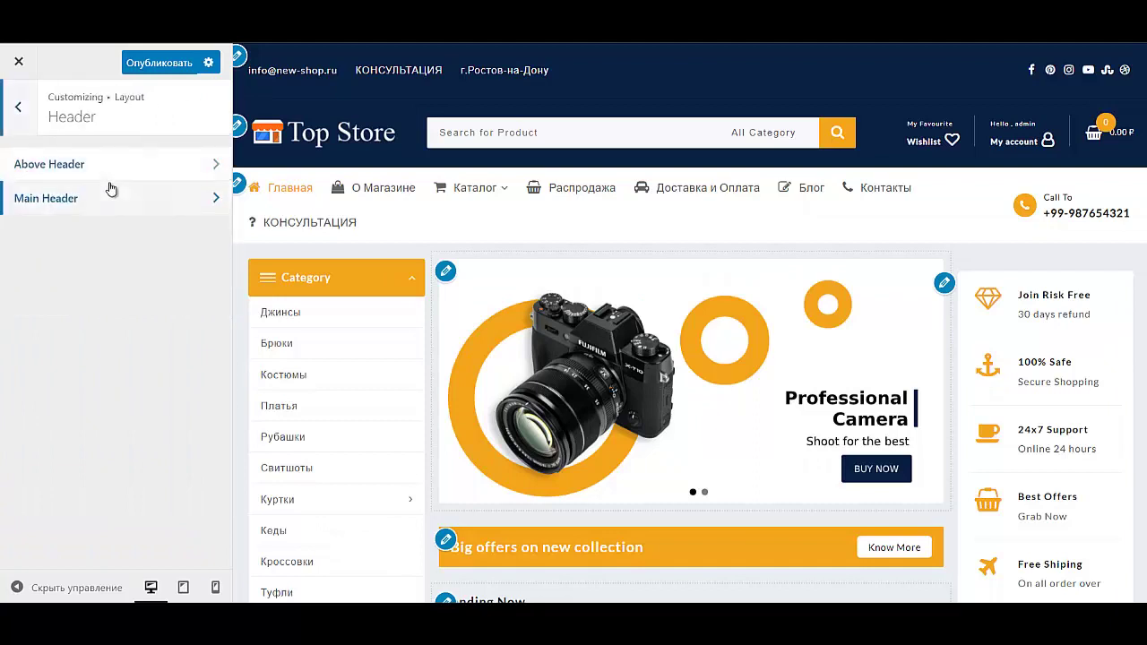
{"action": "left_click", "coordinate": [115, 201]}
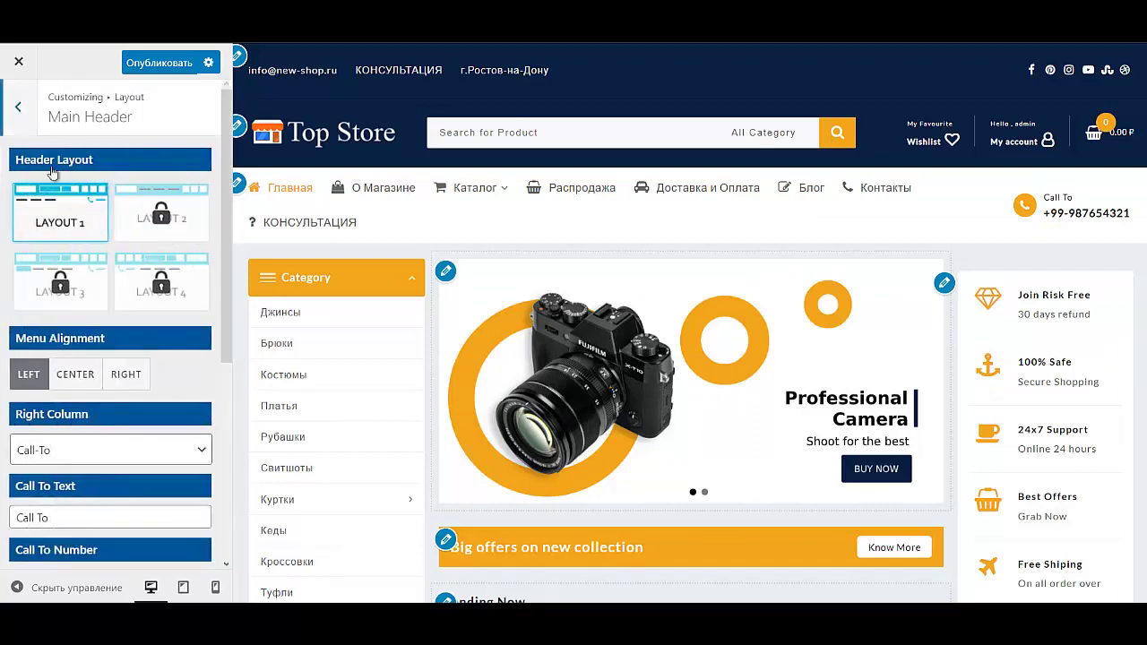
{"action": "left_click", "coordinate": [17, 106]}
{"action": "left_click", "coordinate": [77, 161]}
{"action": "scroll", "coordinate": [188, 412], "scroll_direction": "down", "scroll_amount": 1}
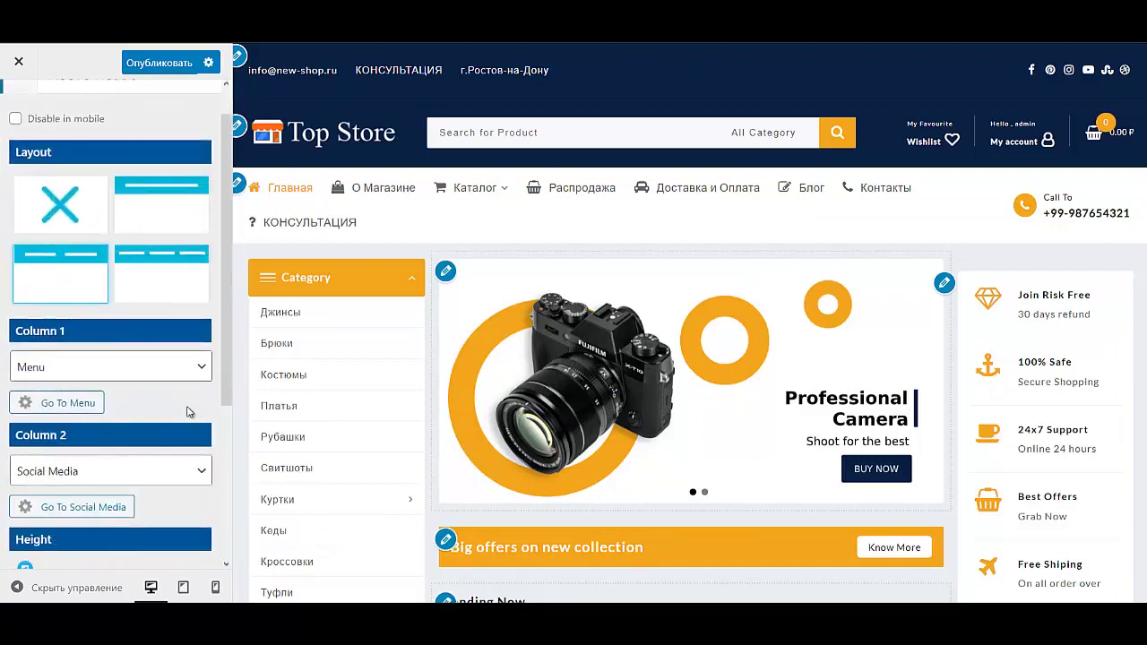
{"action": "scroll", "coordinate": [175, 412], "scroll_direction": "down", "scroll_amount": 3}
{"action": "scroll", "coordinate": [152, 407], "scroll_direction": "up", "scroll_amount": 3}
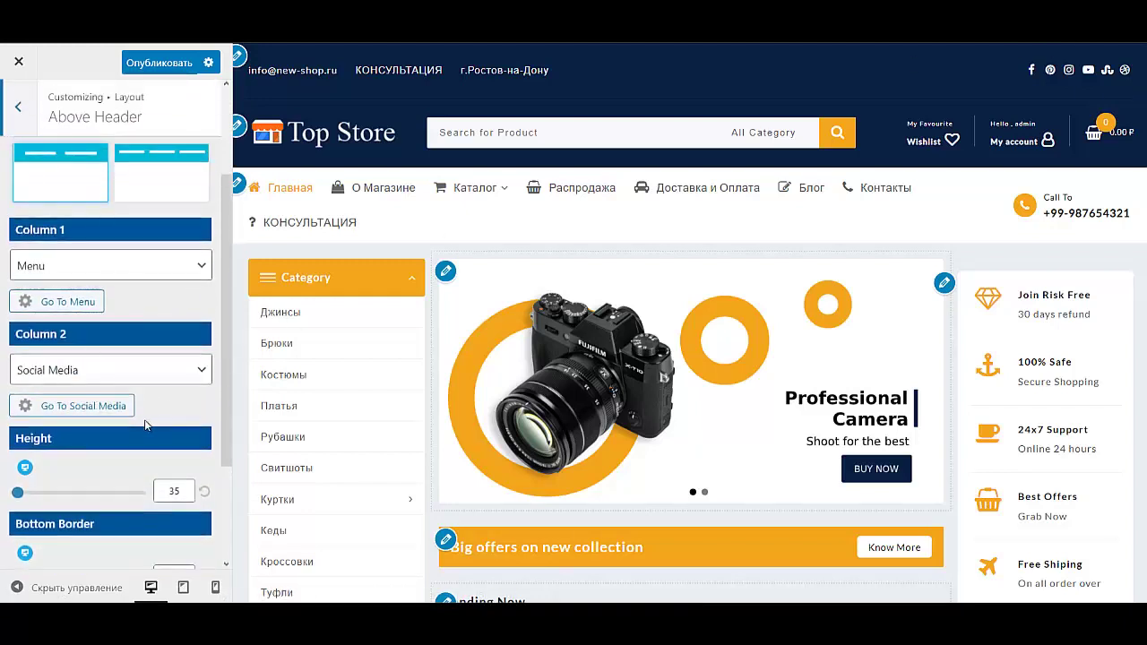
Step: Review Column 2's Social Media choice and its Social Icon URLs, then return to the main panel
{"action": "left_click", "coordinate": [115, 380]}
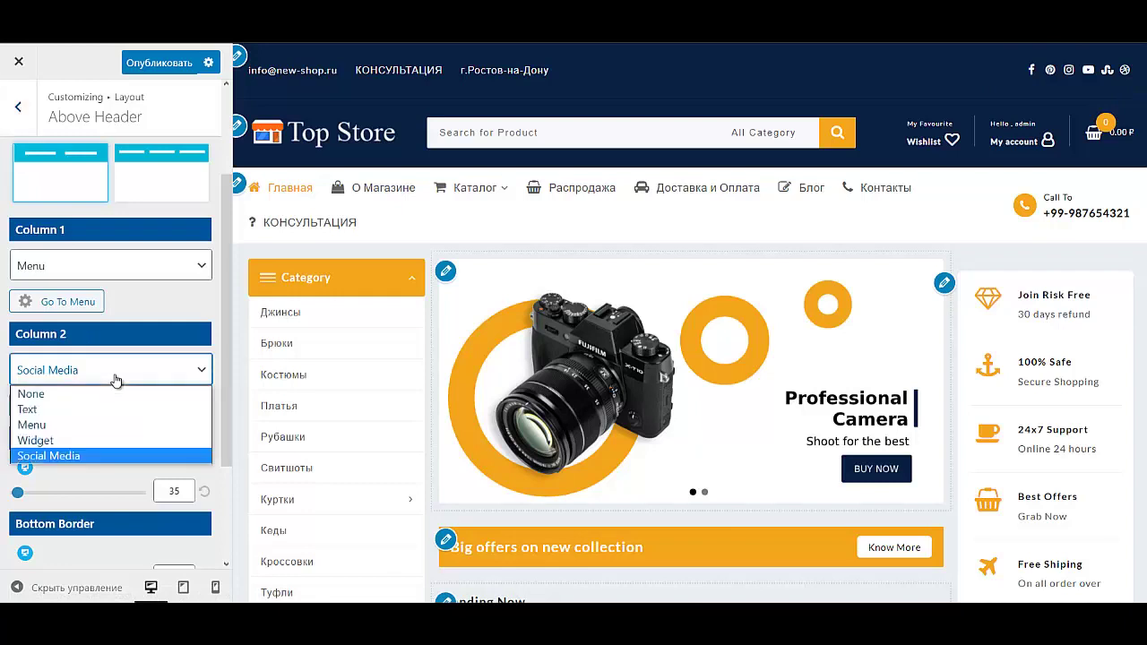
{"action": "left_click", "coordinate": [116, 380]}
{"action": "left_click", "coordinate": [115, 407]}
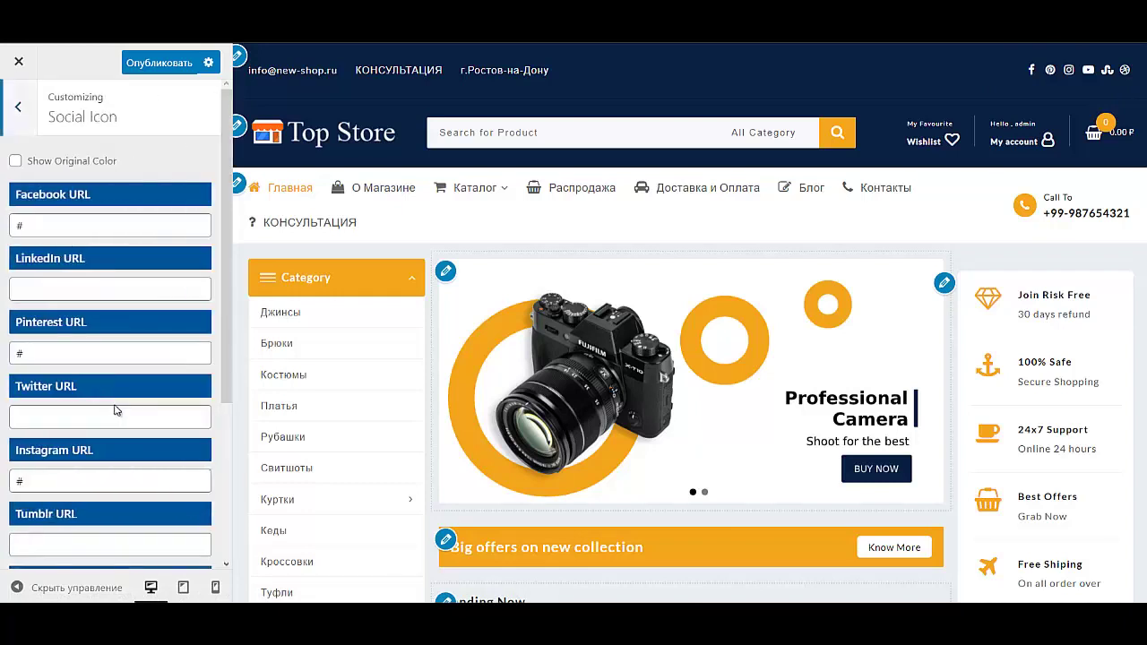
{"action": "scroll", "coordinate": [115, 366], "scroll_direction": "down", "scroll_amount": 5}
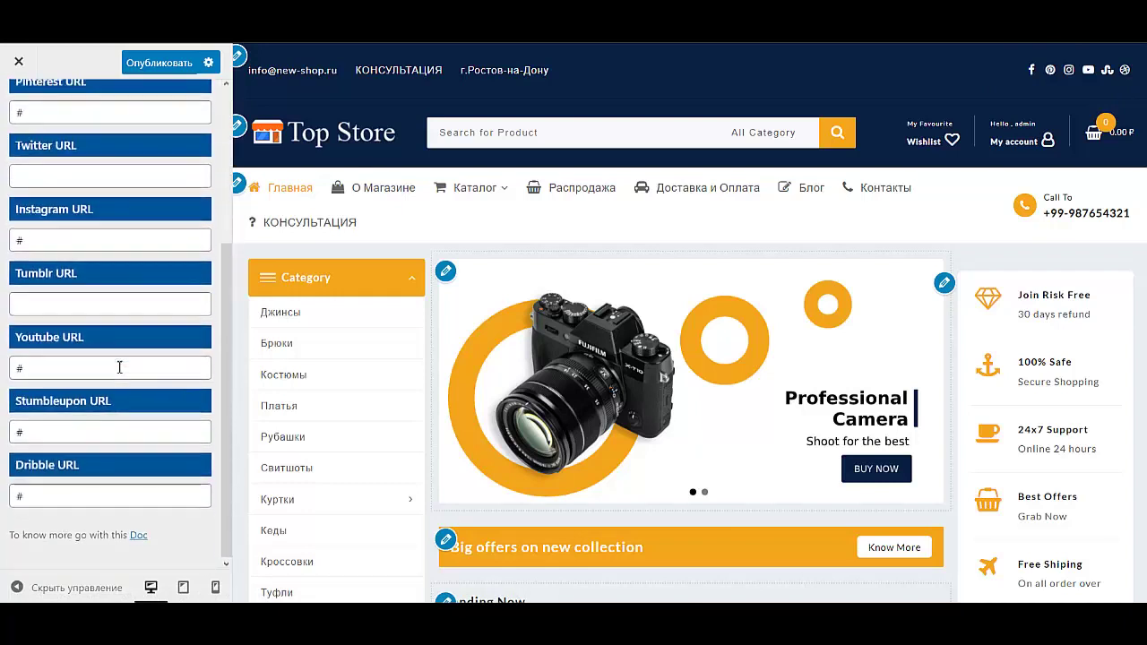
{"action": "scroll", "coordinate": [119, 368], "scroll_direction": "up", "scroll_amount": 5}
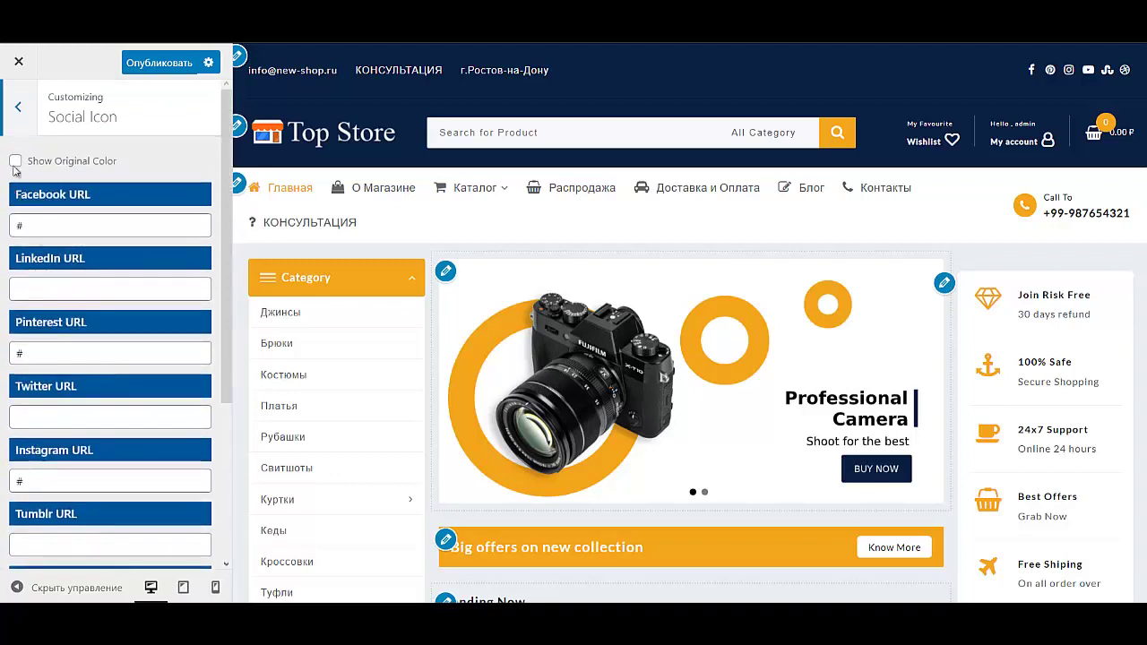
{"action": "left_click", "coordinate": [19, 107]}
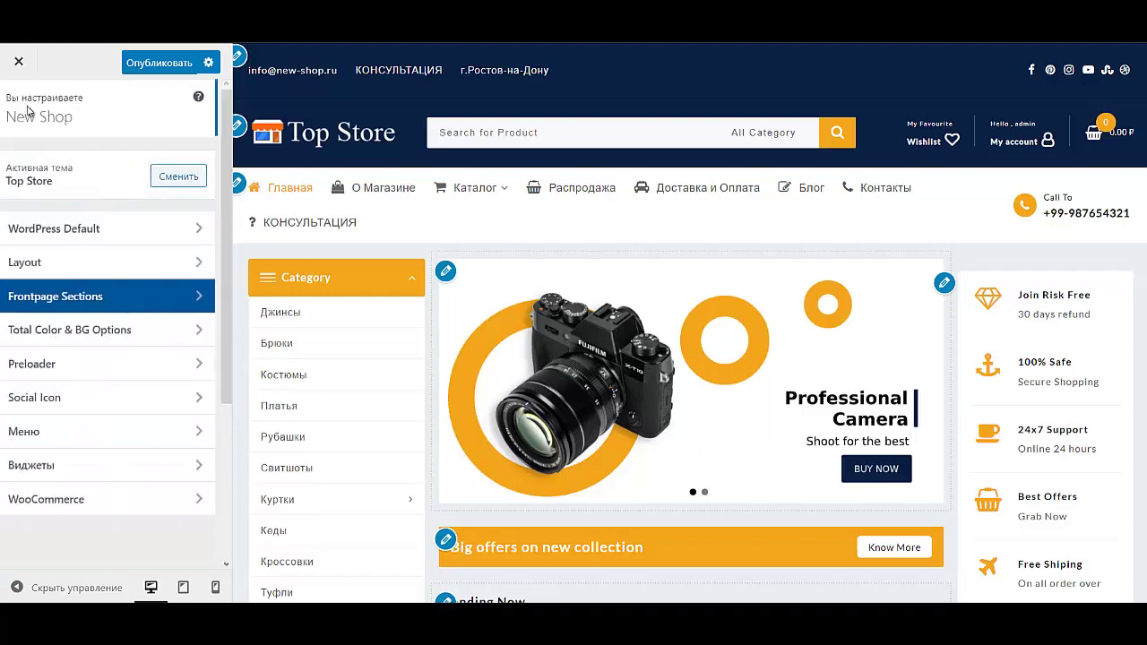
{"action": "left_click", "coordinate": [98, 263]}
Step: Set the Above Header's Column 2 to Menu
{"action": "left_click", "coordinate": [71, 170]}
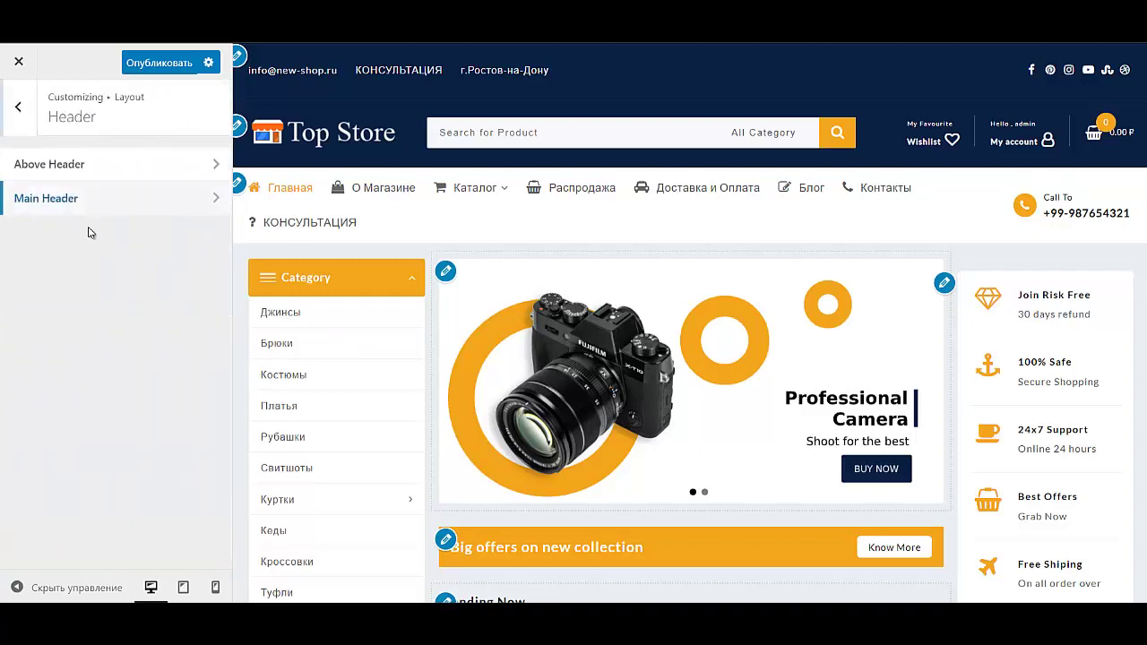
{"action": "left_click", "coordinate": [81, 197]}
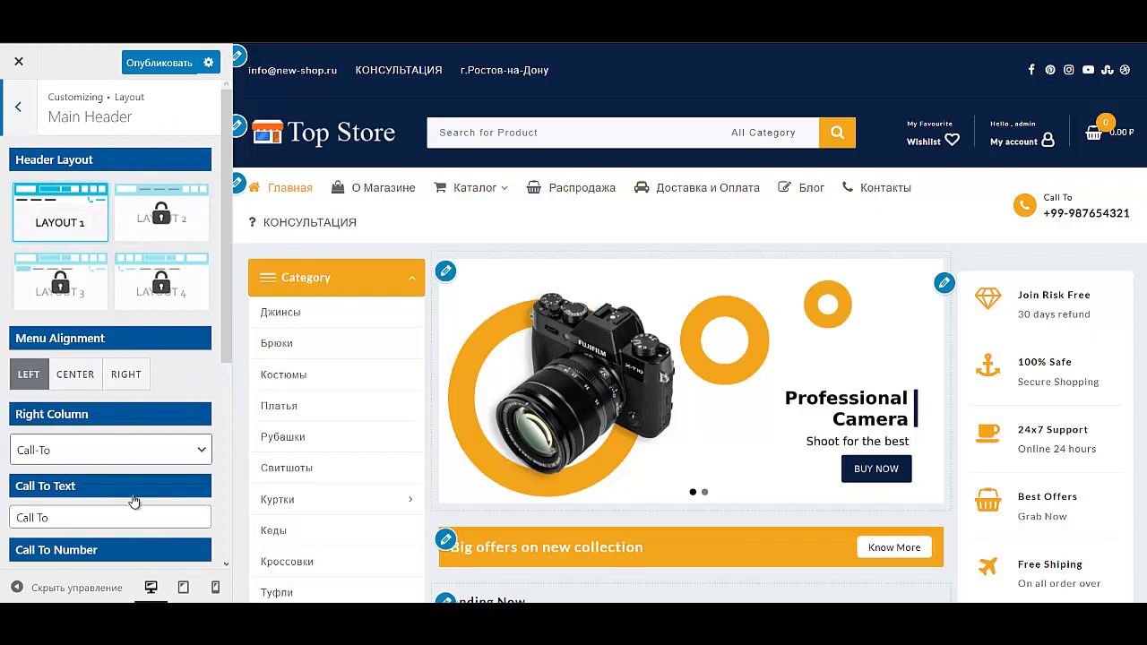
{"action": "left_click", "coordinate": [18, 107]}
{"action": "left_click", "coordinate": [90, 164]}
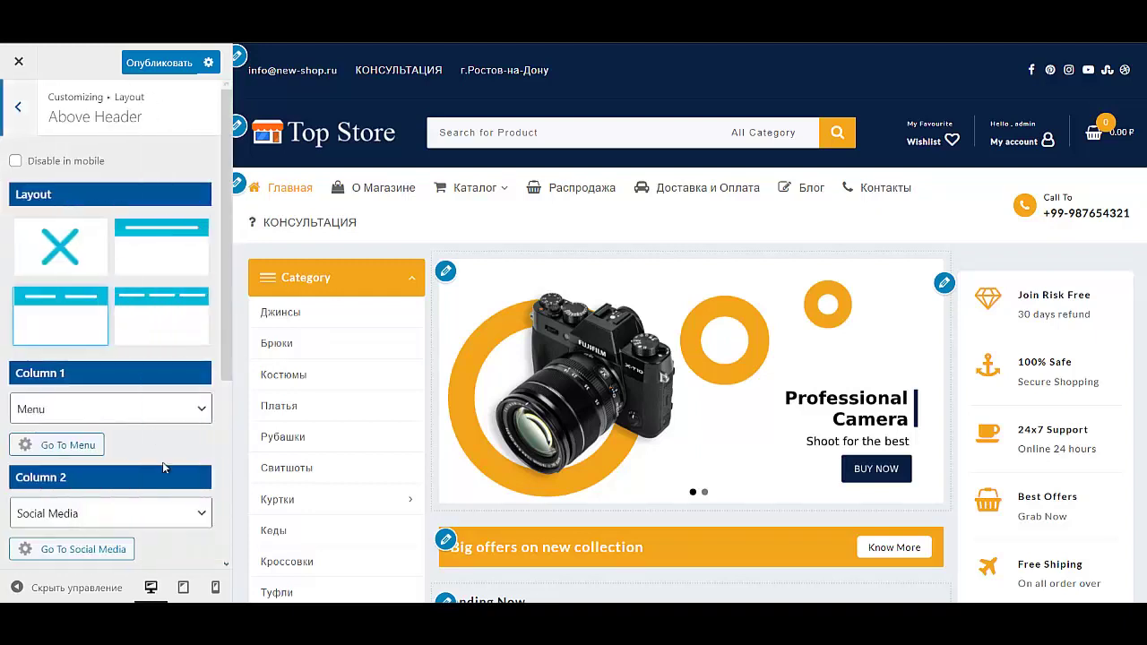
{"action": "left_click", "coordinate": [111, 513]}
{"action": "scroll", "coordinate": [120, 403], "scroll_direction": "down", "scroll_amount": 2}
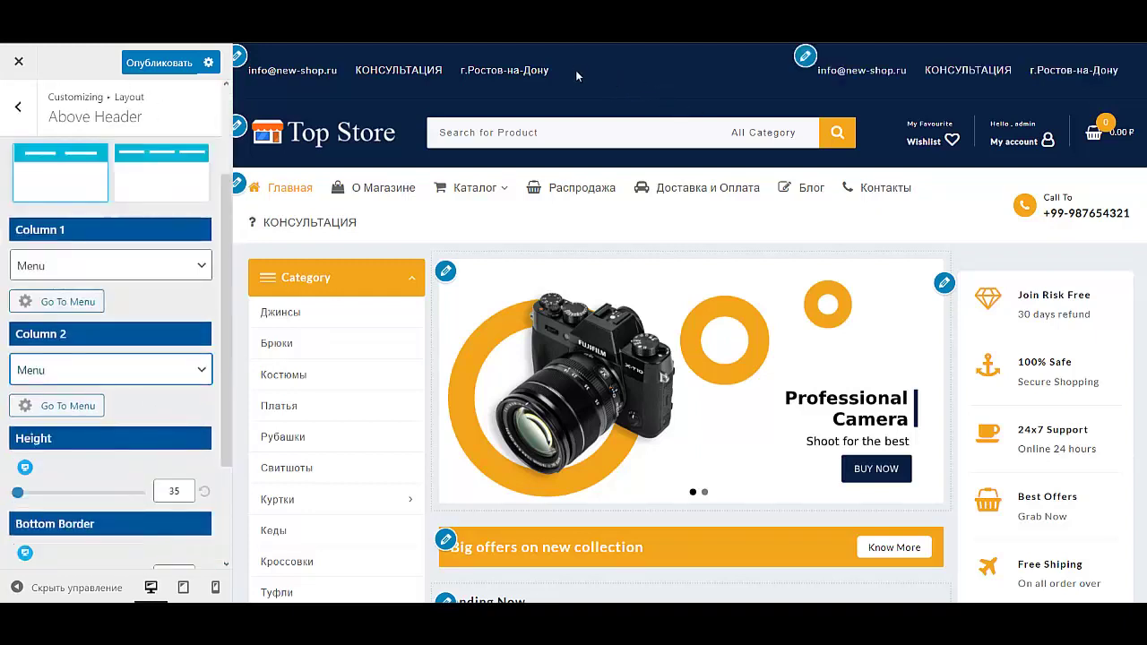
Step: Set Column 1 to None, publish the changes and close the Customizer
{"action": "left_click", "coordinate": [193, 274]}
{"action": "left_click", "coordinate": [164, 290]}
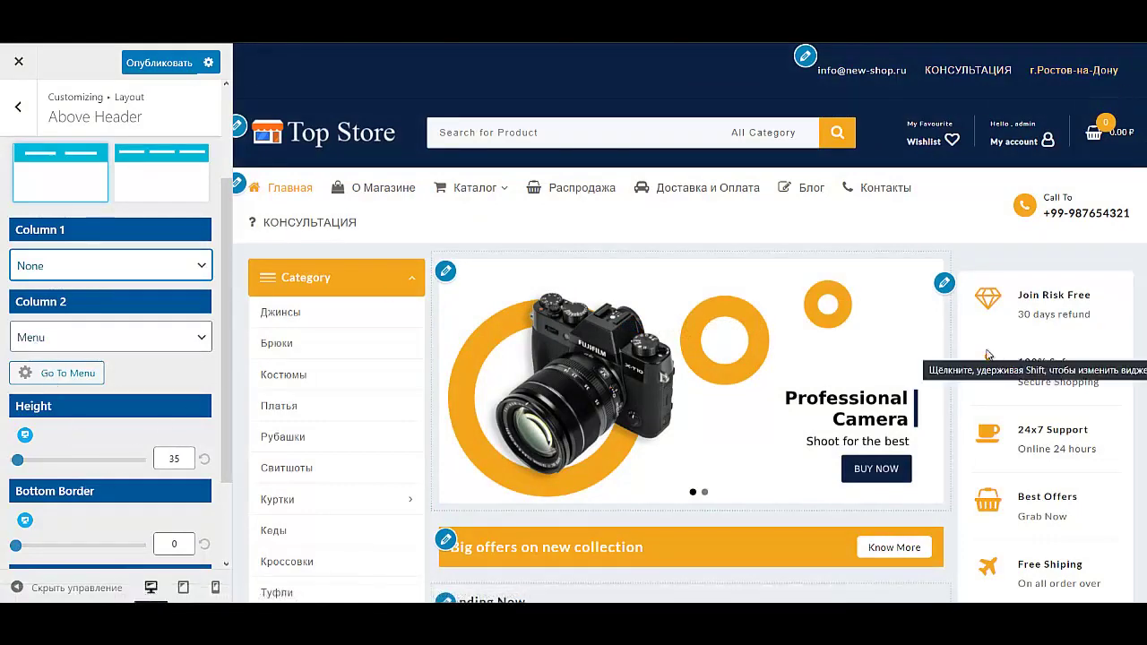
{"action": "scroll", "coordinate": [897, 359], "scroll_direction": "down", "scroll_amount": 3}
{"action": "scroll", "coordinate": [126, 179], "scroll_direction": "up", "scroll_amount": 2}
{"action": "left_click", "coordinate": [130, 64]}
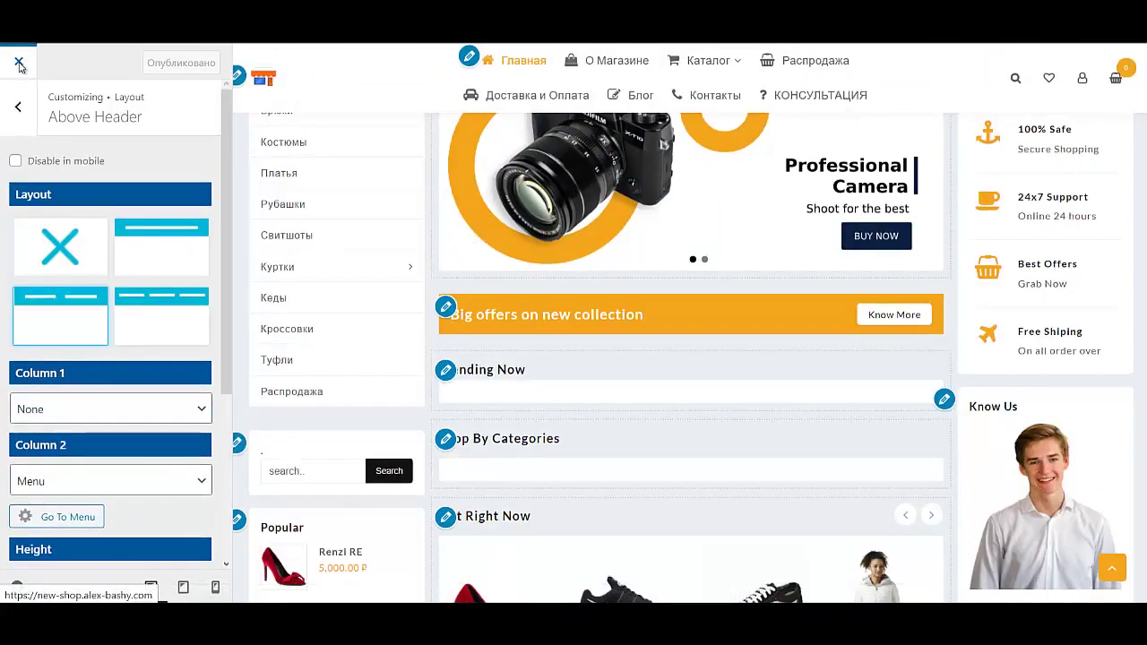
{"action": "left_click", "coordinate": [18, 64]}
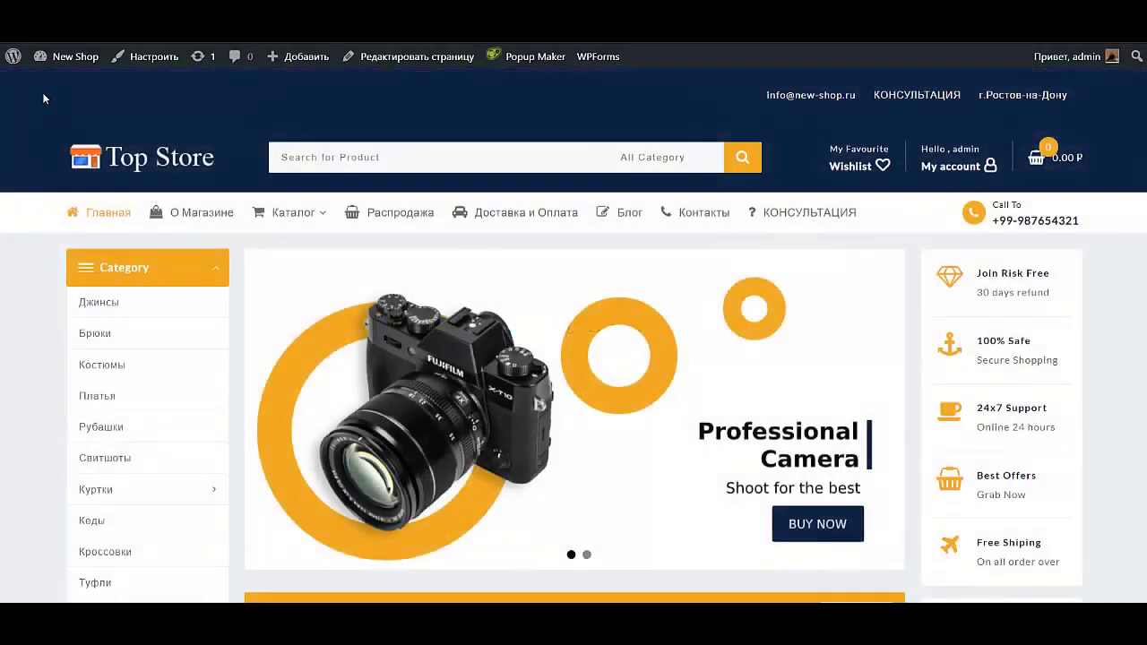
Step: Go to the admin Консоль and its Внешний вид > Меню page
{"action": "mouse_move", "coordinate": [72, 56]}
{"action": "left_click", "coordinate": [50, 82]}
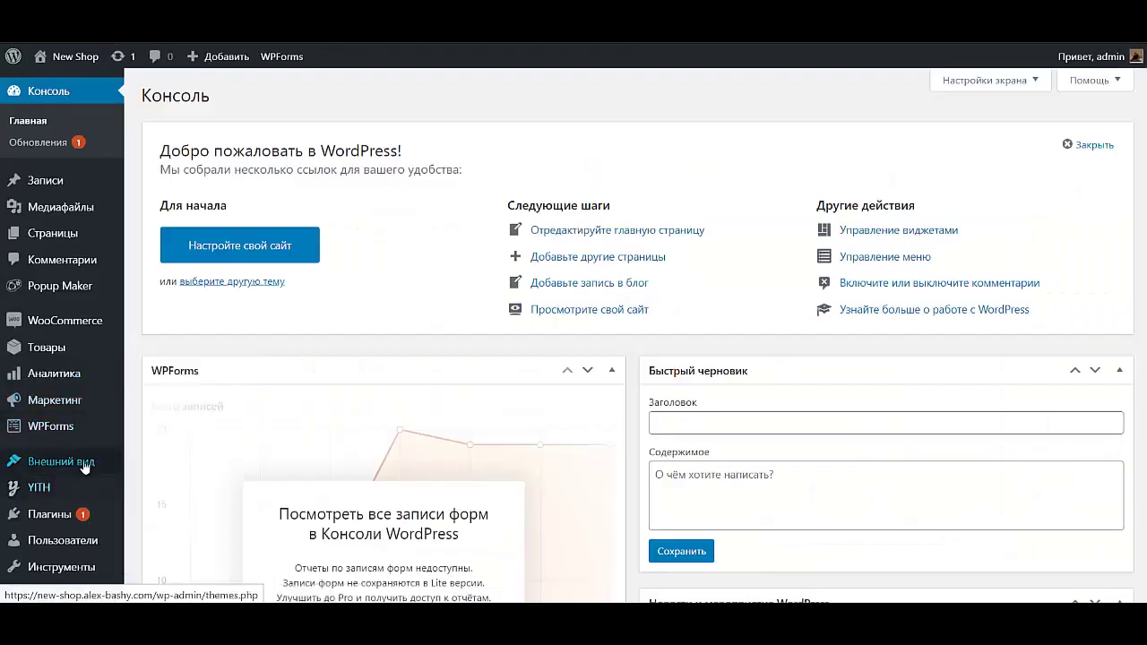
{"action": "mouse_move", "coordinate": [83, 468]}
{"action": "left_click", "coordinate": [150, 419]}
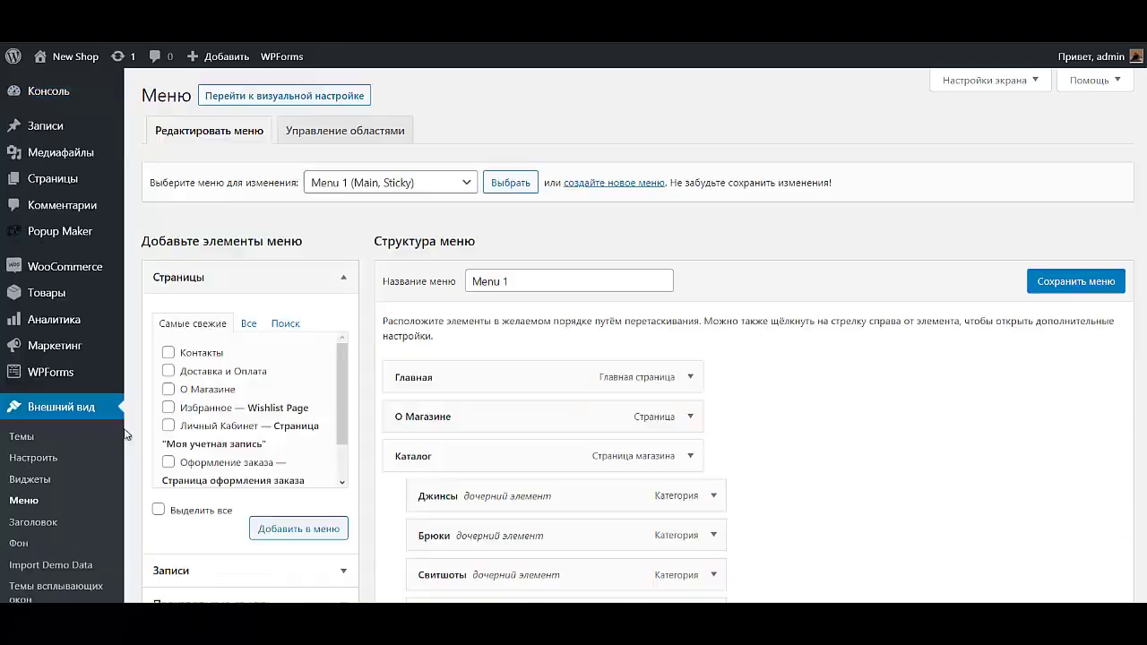
Step: Select ШАПКА in the menu selector and load it for editing
{"action": "scroll", "coordinate": [371, 550], "scroll_direction": "down", "scroll_amount": 2}
{"action": "scroll", "coordinate": [427, 323], "scroll_direction": "up", "scroll_amount": 2}
{"action": "left_click", "coordinate": [413, 188]}
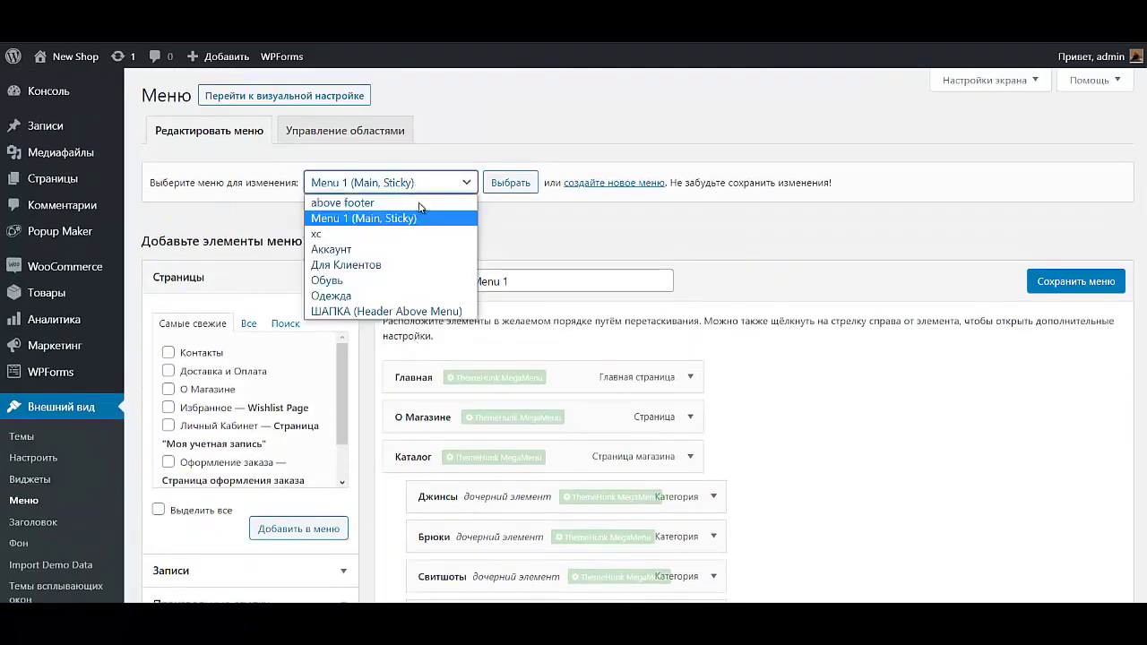
{"action": "left_click", "coordinate": [386, 311]}
{"action": "left_click", "coordinate": [511, 184]}
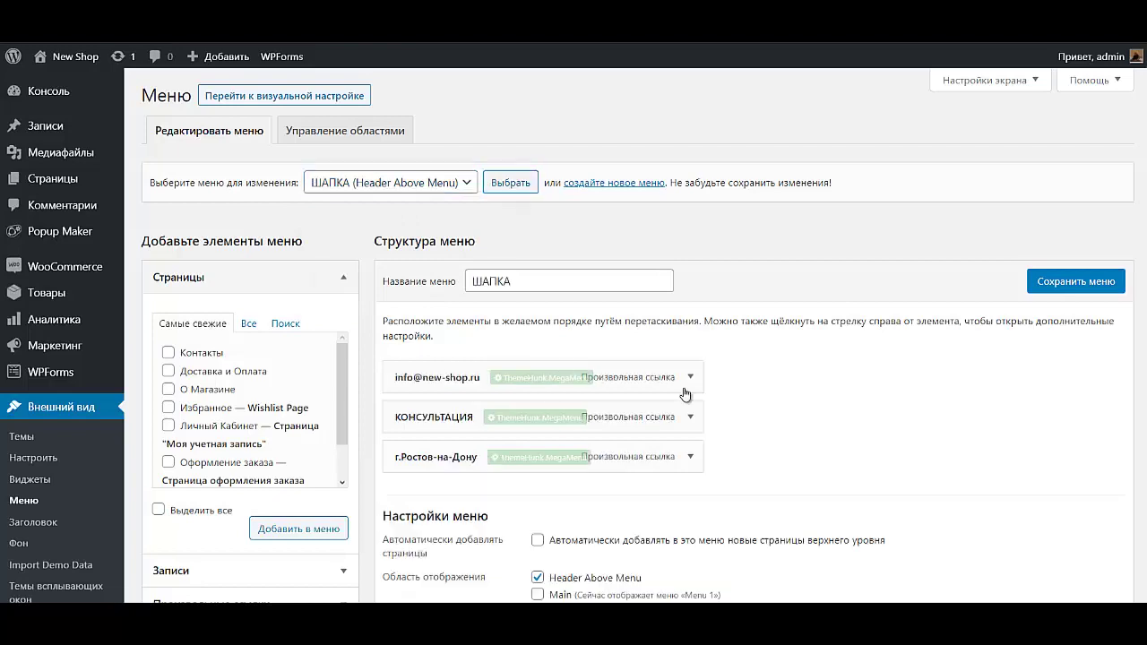
{"action": "scroll", "coordinate": [681, 314], "scroll_direction": "down", "scroll_amount": 1}
Step: Give the e-mail menu item a Font Awesome Envelope icon, then expand КОНСУЛЬТАЦИЯ's settings
{"action": "left_click", "coordinate": [688, 308]}
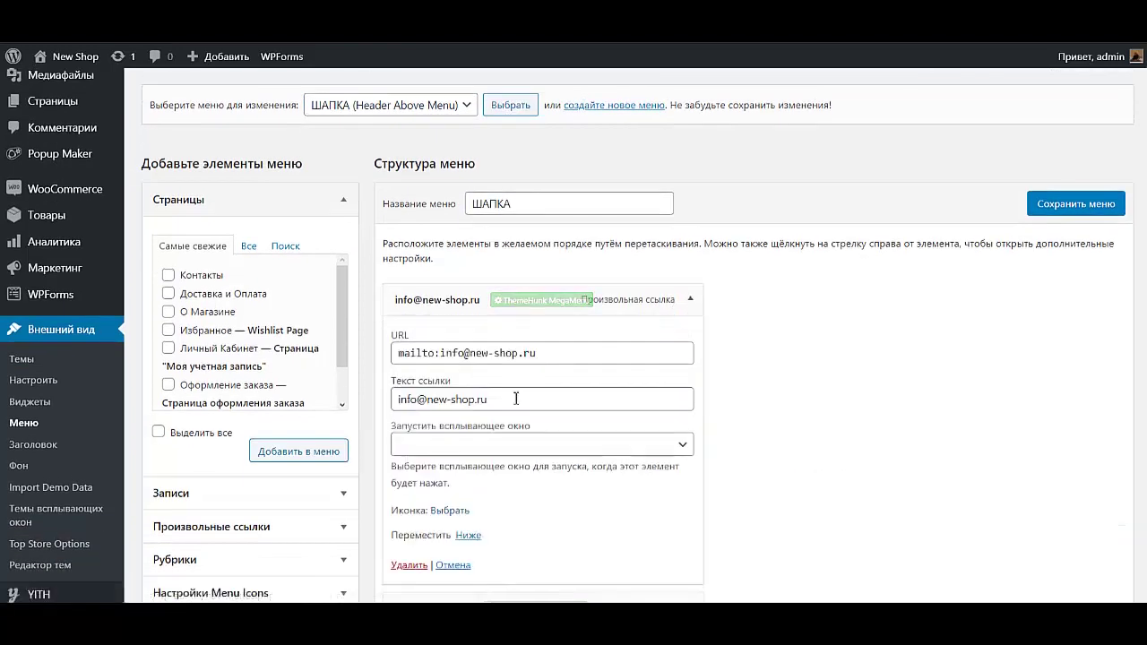
{"action": "left_click", "coordinate": [439, 511]}
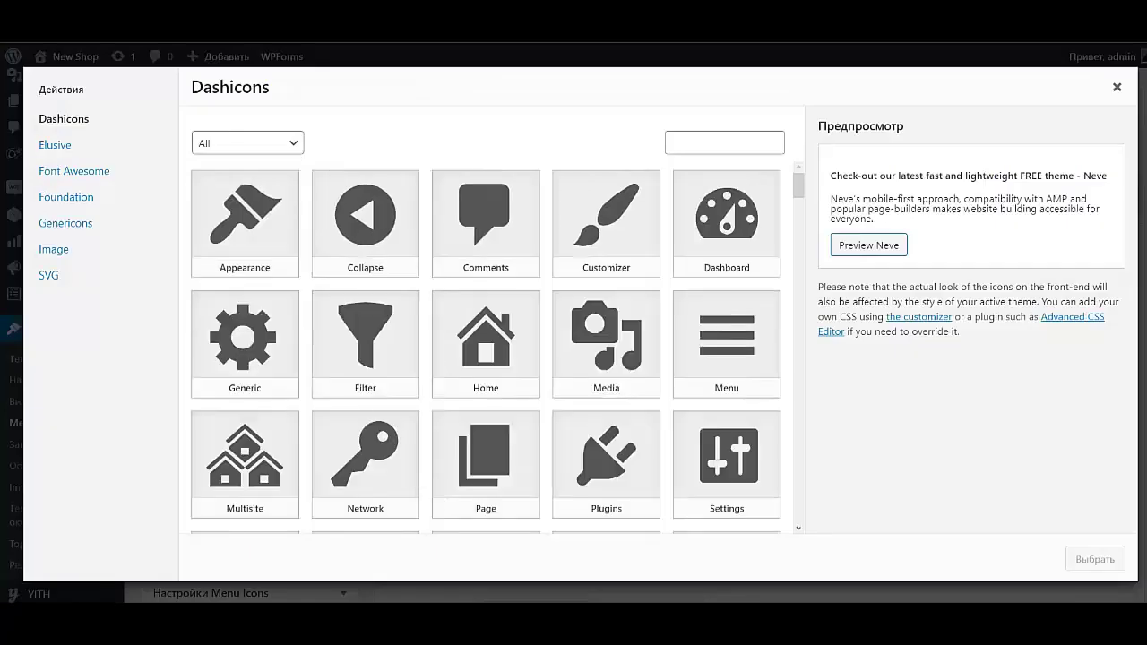
{"action": "left_click", "coordinate": [72, 171]}
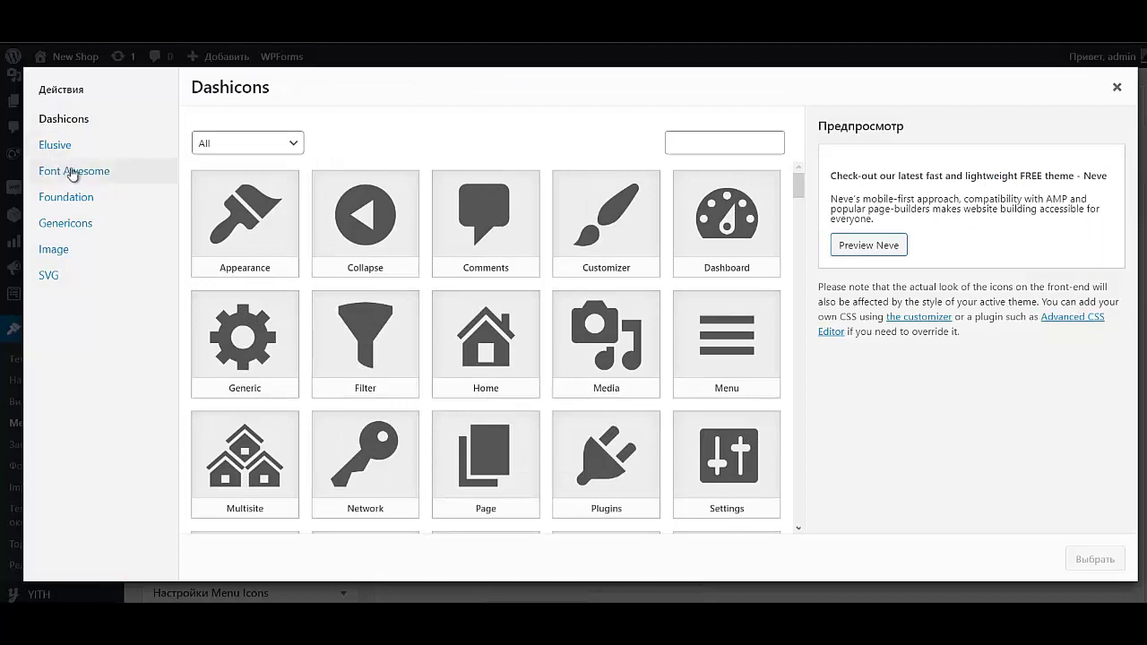
{"action": "left_click", "coordinate": [720, 139]}
{"action": "type", "text": "er"}
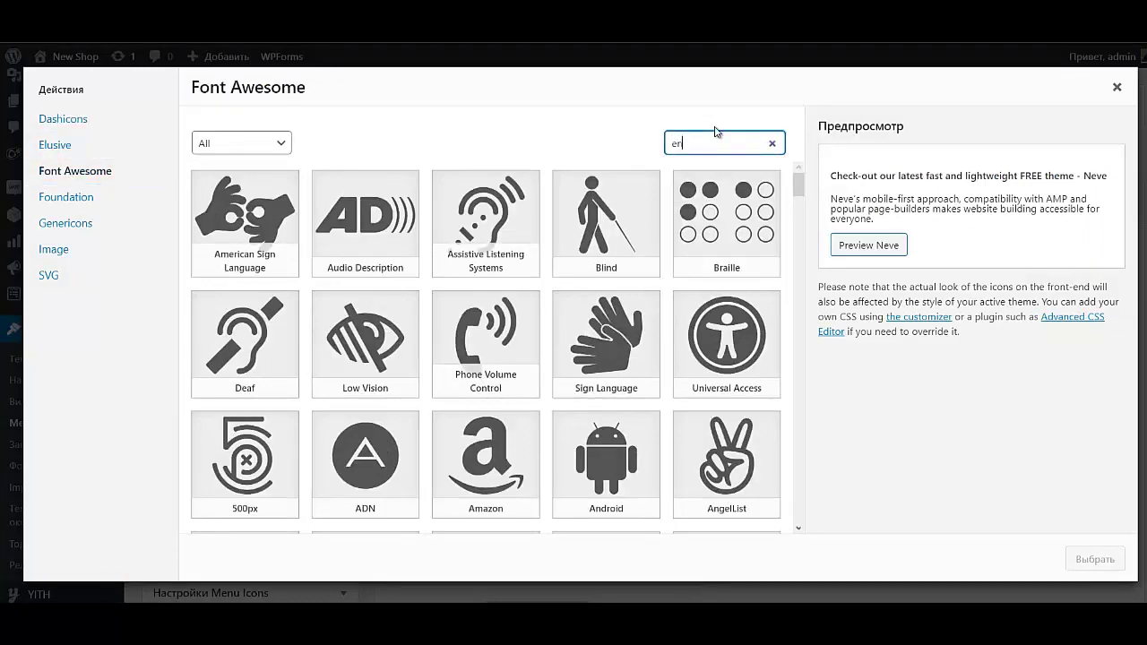
{"action": "type", "text": "vel"}
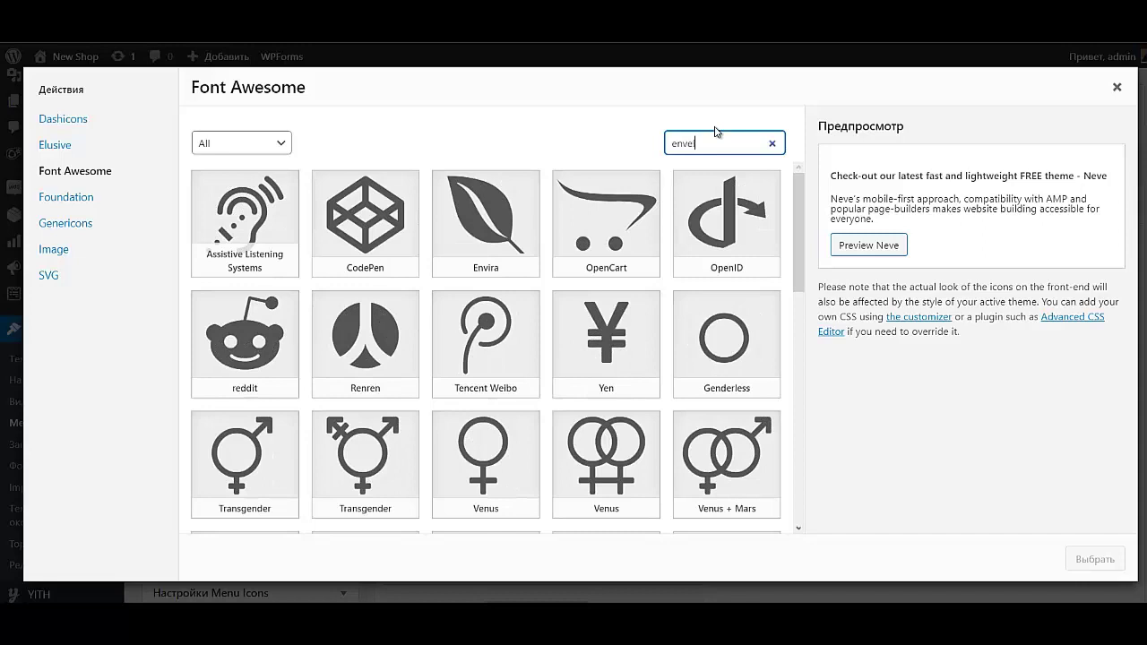
{"action": "type", "text": "ope"}
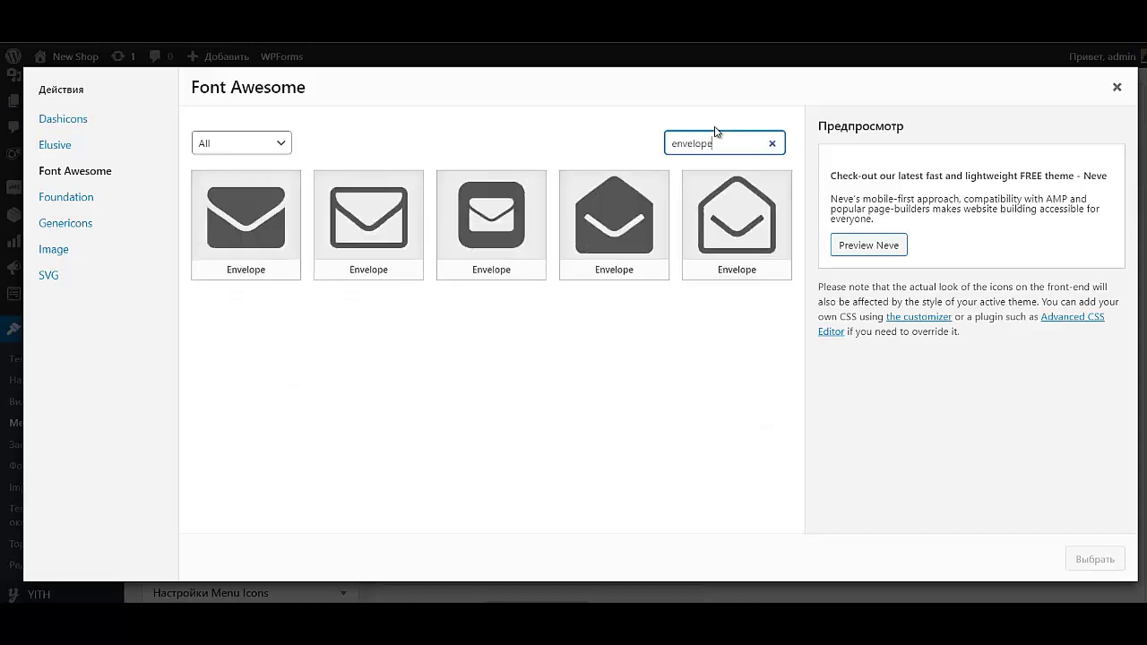
{"action": "left_click", "coordinate": [246, 219]}
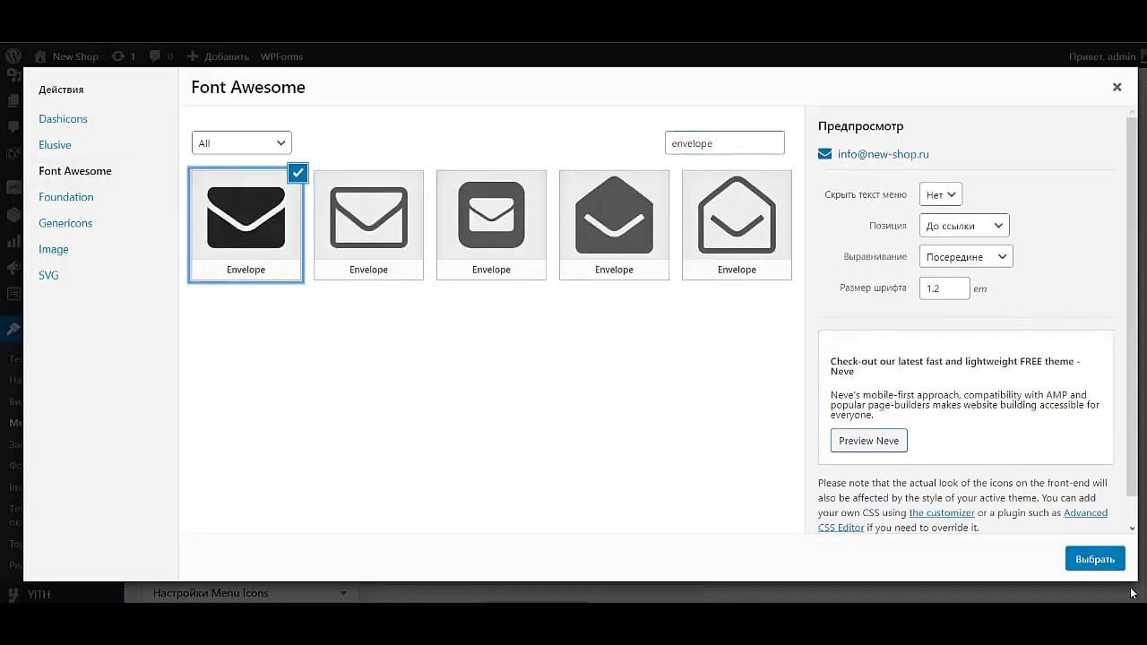
{"action": "left_click", "coordinate": [1112, 561]}
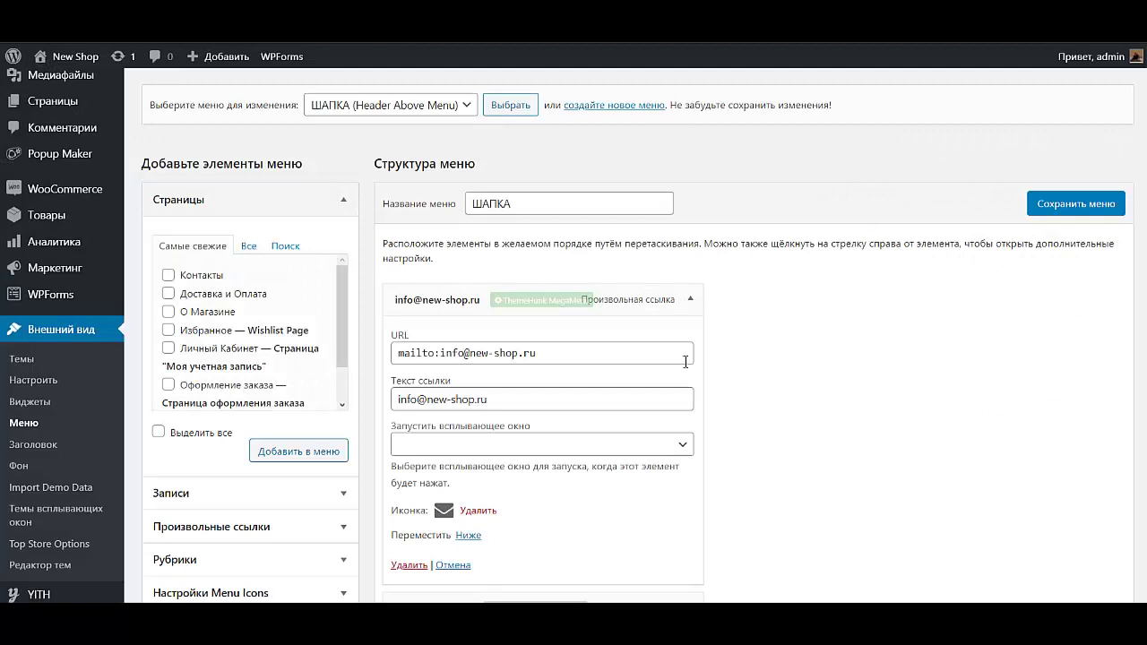
{"action": "left_click", "coordinate": [691, 300]}
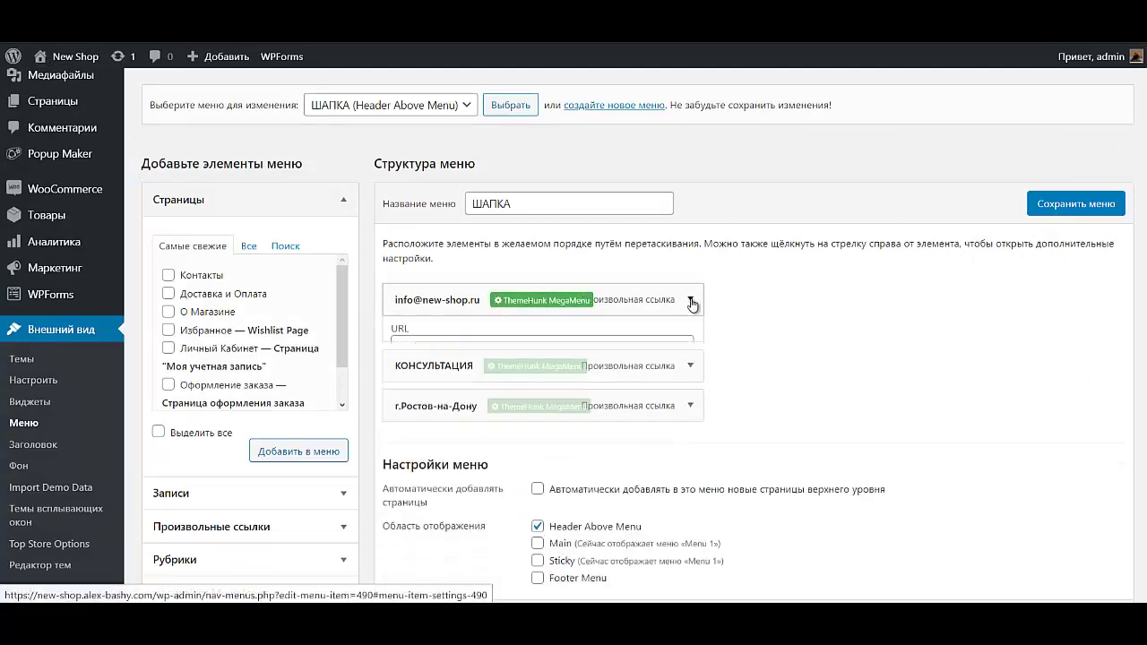
{"action": "left_click", "coordinate": [689, 339]}
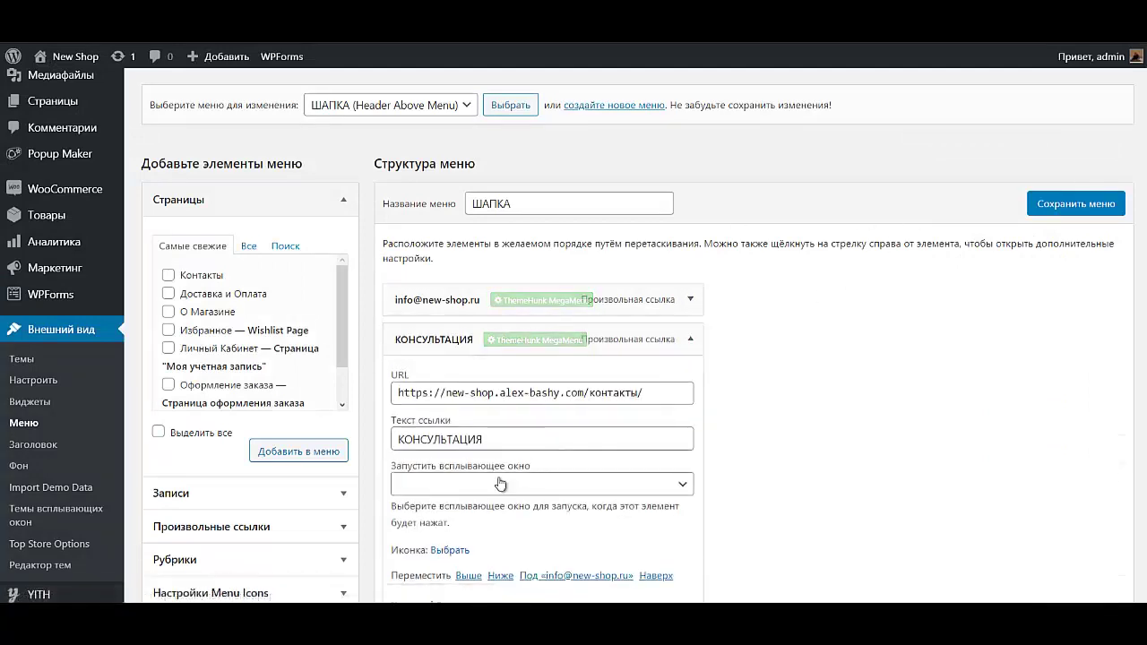
Step: Give КОНСУЛЬТАЦИЯ the first Font Awesome question-mark icon
{"action": "left_click", "coordinate": [445, 550]}
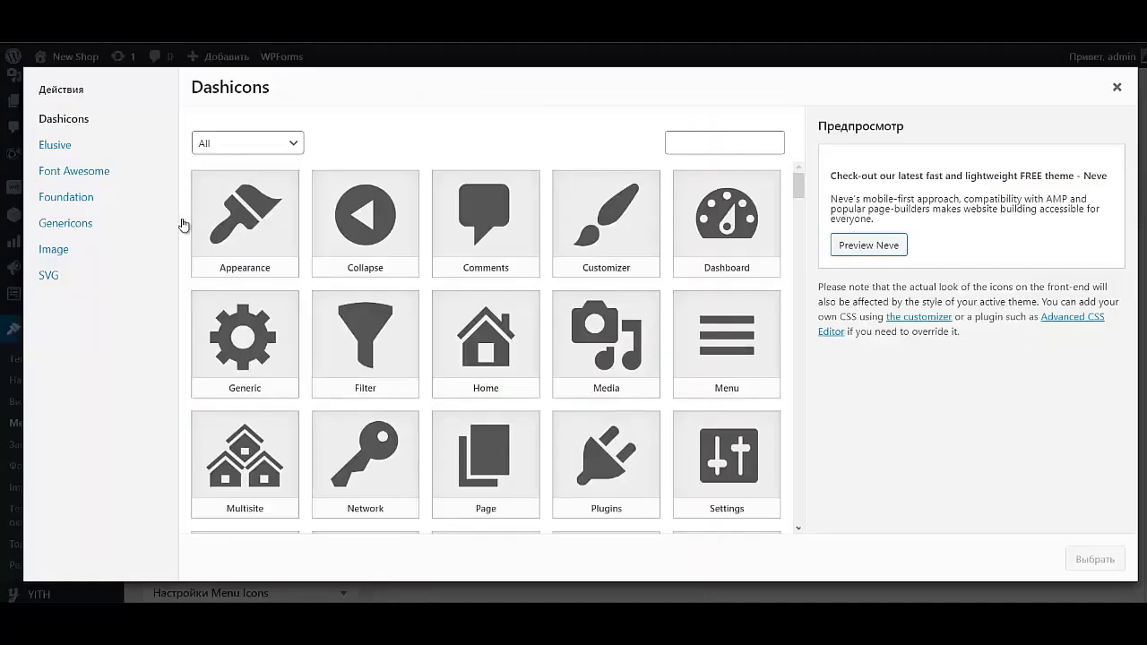
{"action": "left_click", "coordinate": [75, 170]}
{"action": "left_click", "coordinate": [695, 146]}
{"action": "key", "text": "ctrl+a"}
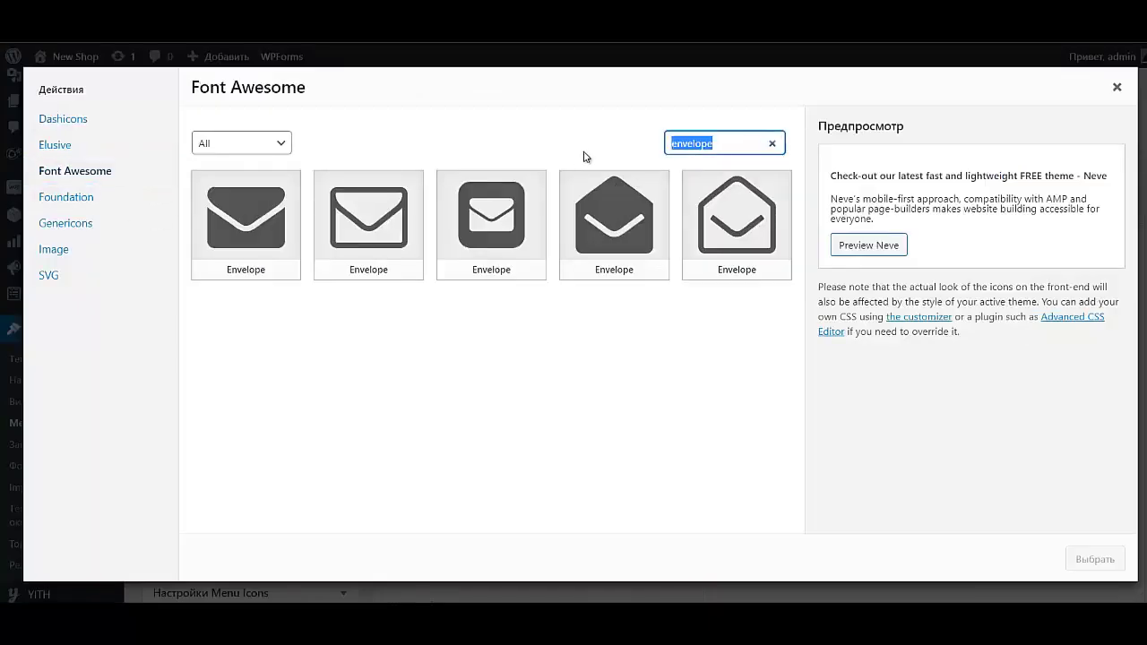
{"action": "type", "text": "question"}
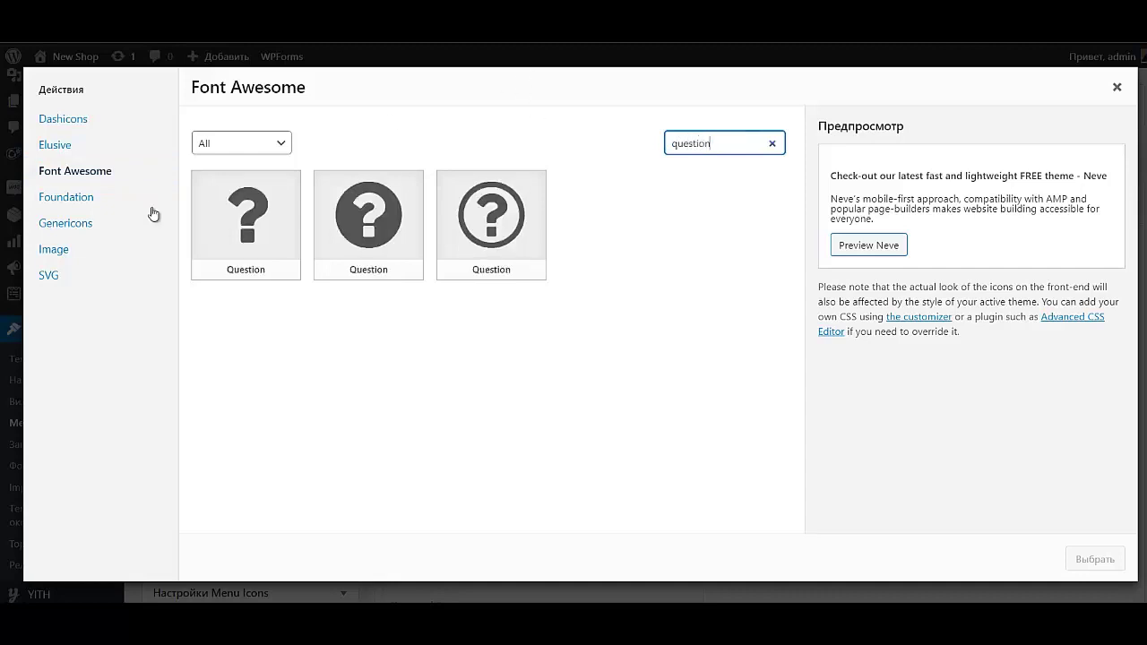
{"action": "left_click", "coordinate": [221, 224]}
{"action": "left_click", "coordinate": [1088, 560]}
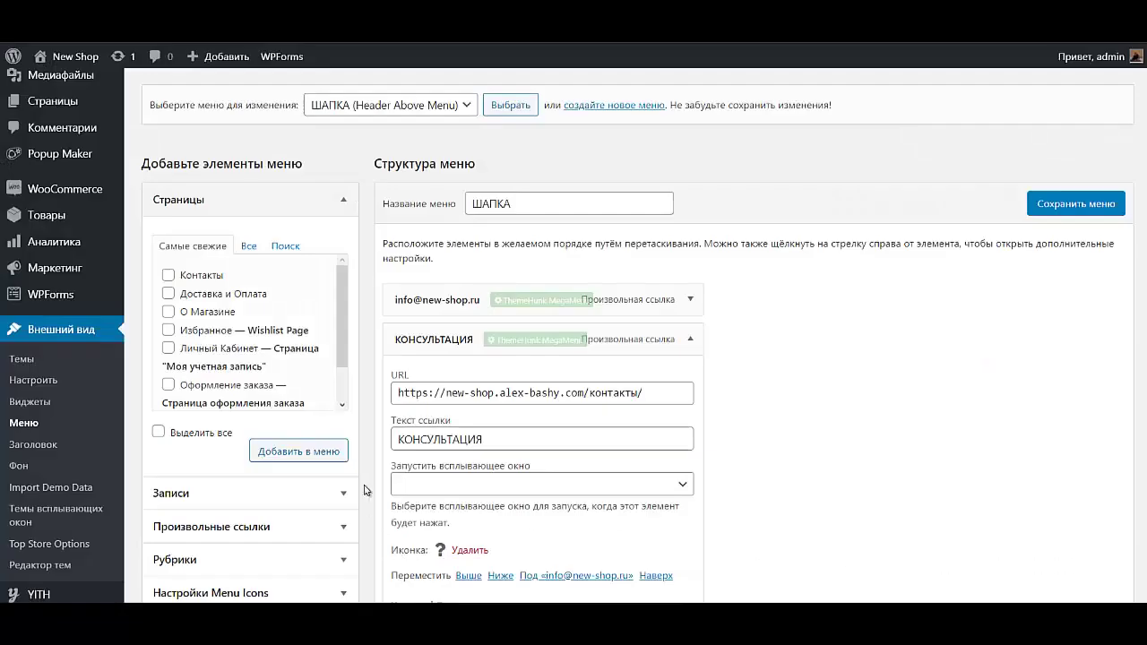
Step: Open the Font Awesome icon picker for the г.Ростов-на-Дону menu item
{"action": "left_click", "coordinate": [690, 339]}
{"action": "left_click", "coordinate": [690, 379]}
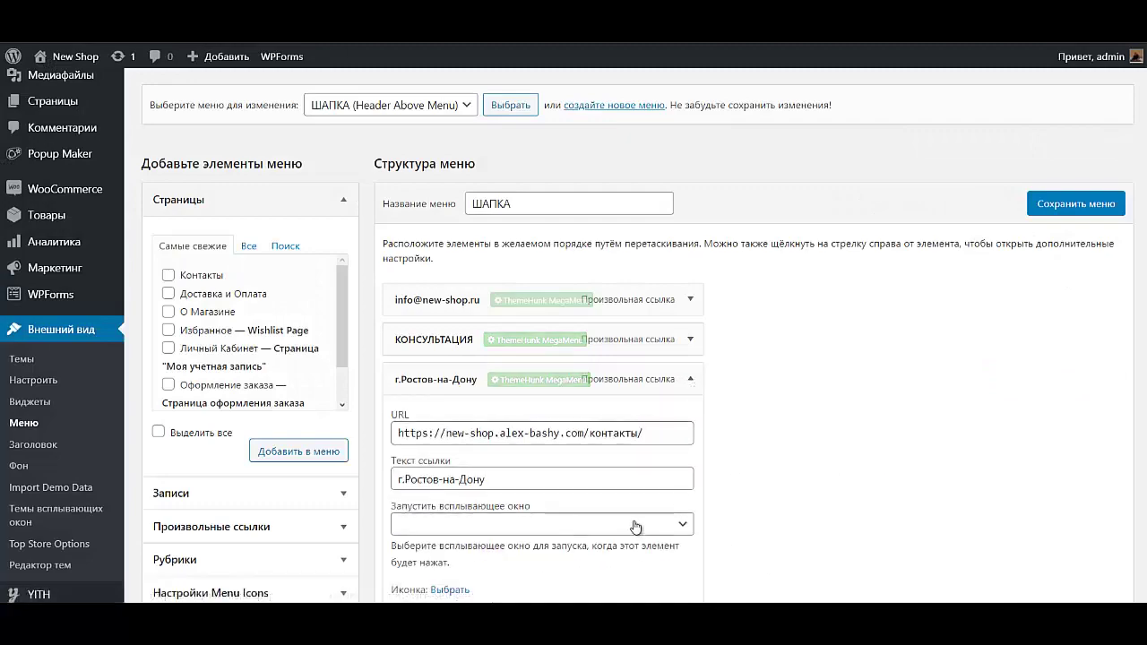
{"action": "scroll", "coordinate": [635, 527], "scroll_direction": "down", "scroll_amount": 2}
{"action": "left_click", "coordinate": [438, 436]}
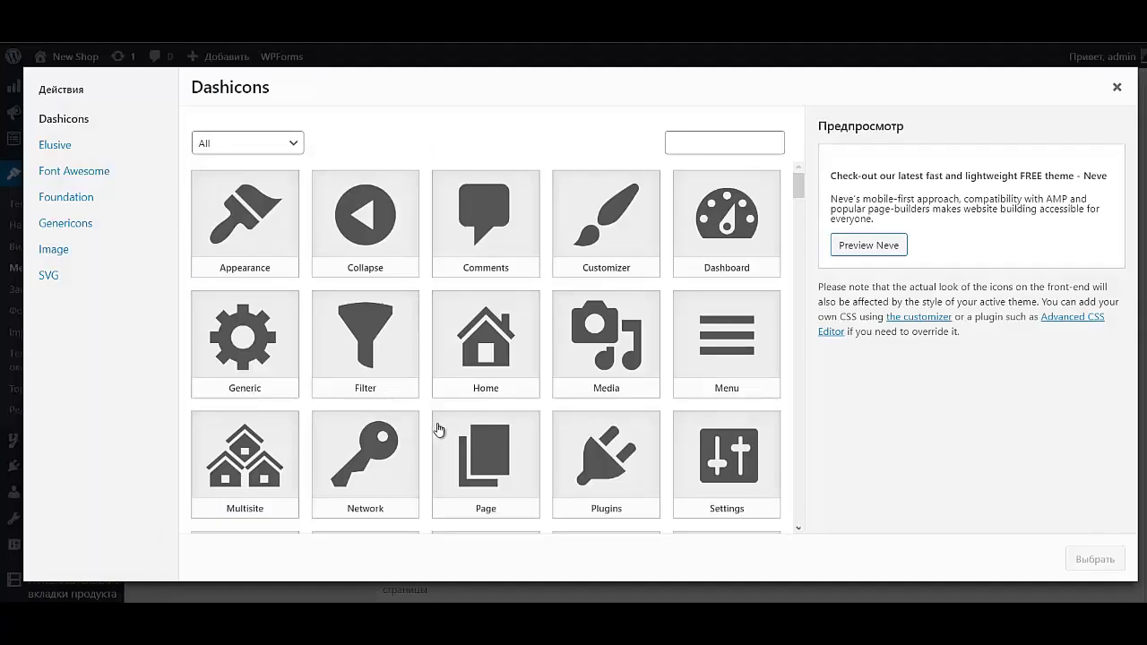
{"action": "left_click", "coordinate": [75, 172]}
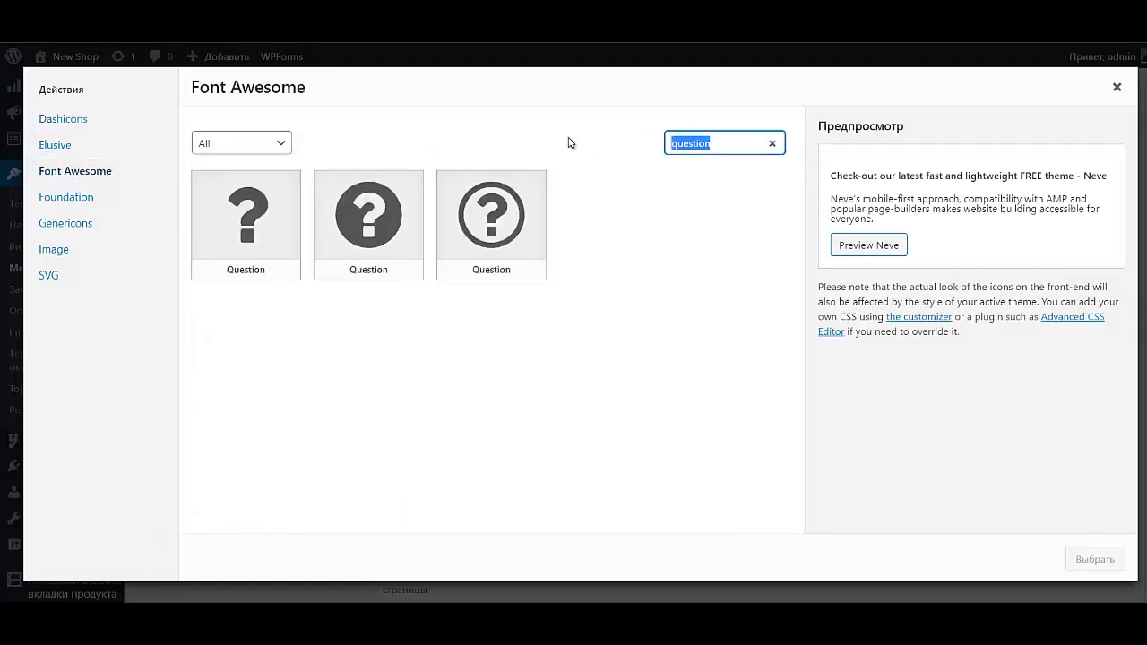
Step: Finish the г.Ростов-на-Дону item with the location-arrow icon found by searching 'lo'
{"action": "type", "text": "lo"}
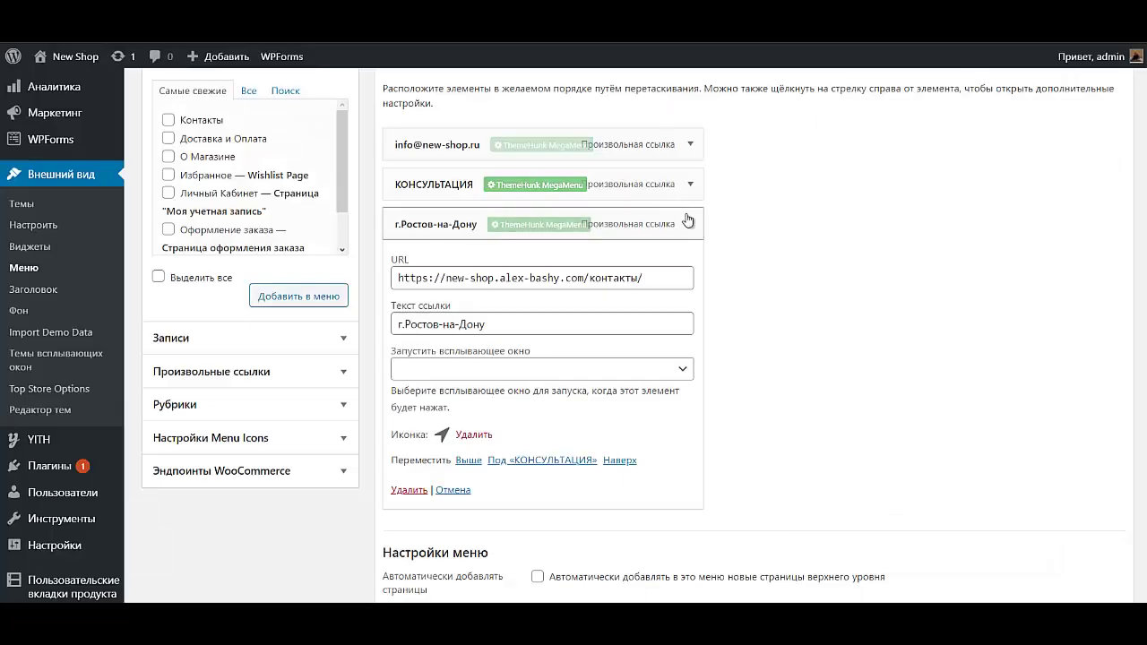
{"action": "left_click", "coordinate": [689, 225]}
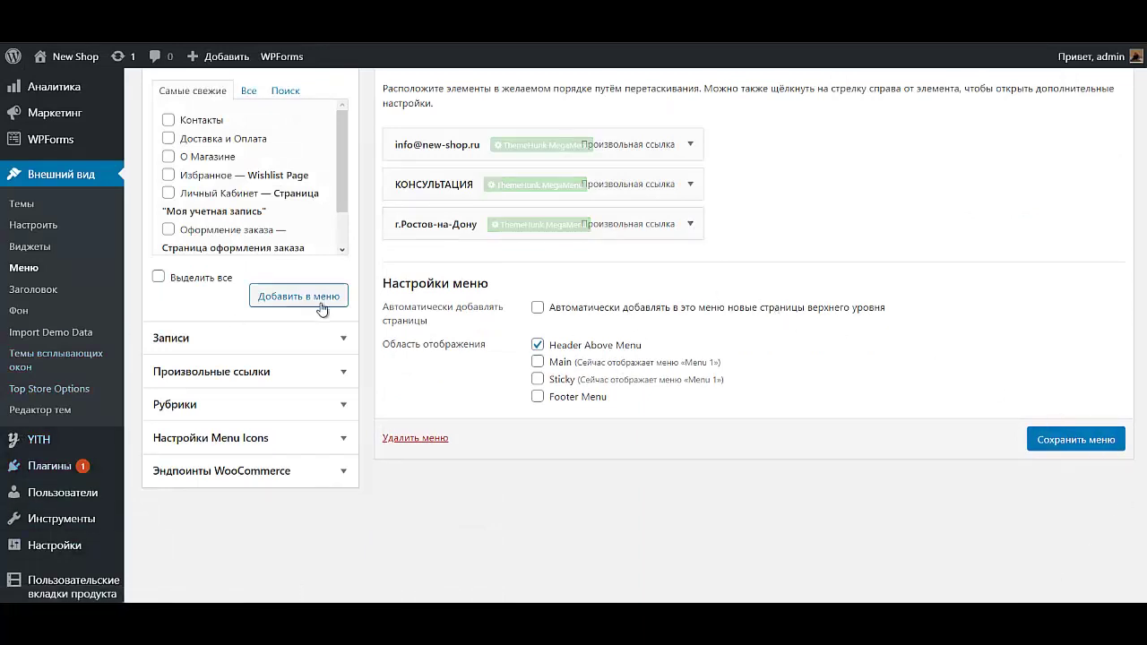
{"action": "scroll", "coordinate": [350, 453], "scroll_direction": "up", "scroll_amount": 2}
{"action": "left_click", "coordinate": [276, 529]}
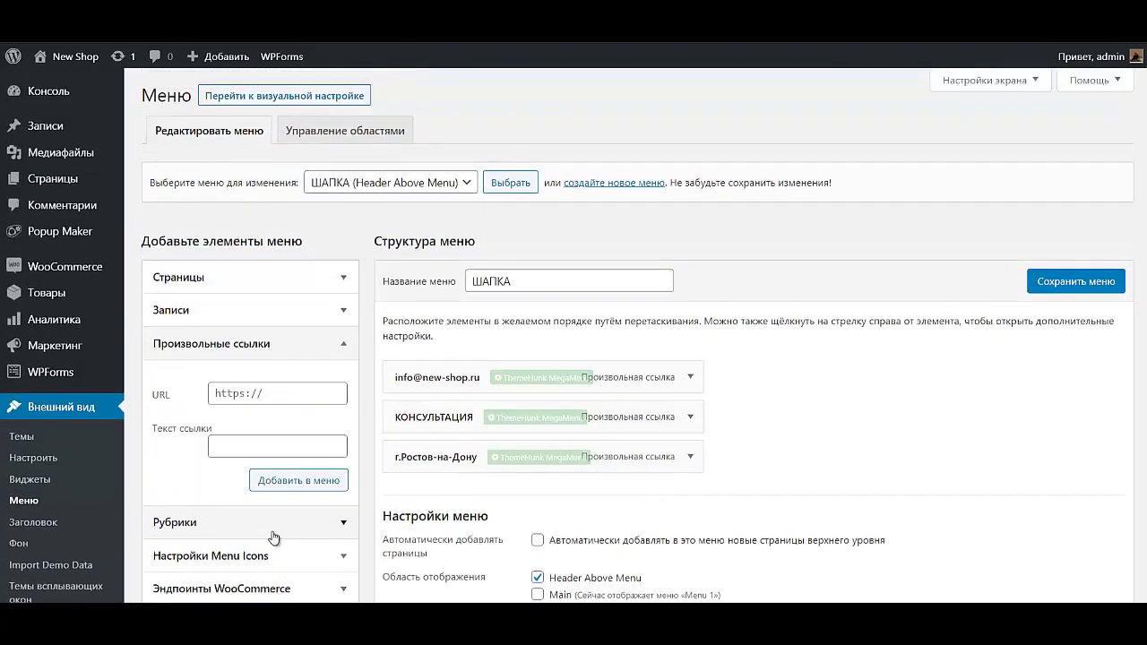
{"action": "left_click", "coordinate": [266, 448]}
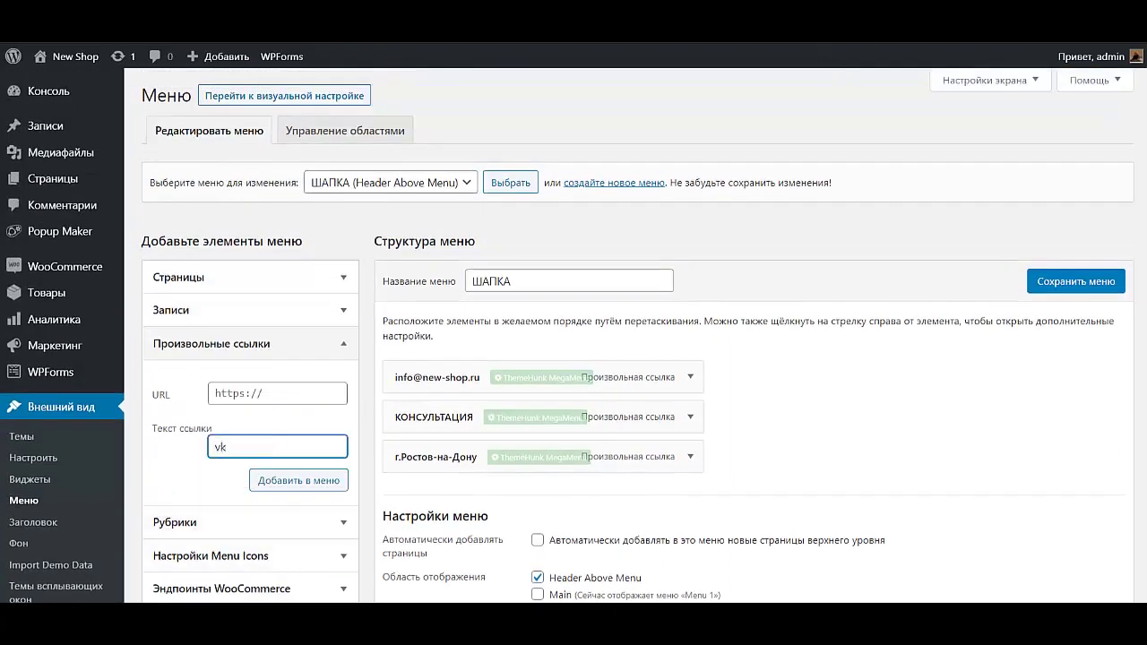
{"action": "scroll", "coordinate": [168, 242], "scroll_direction": "down", "scroll_amount": 2}
{"action": "left_click", "coordinate": [168, 242]}
{"action": "key", "text": "ctrl+v"}
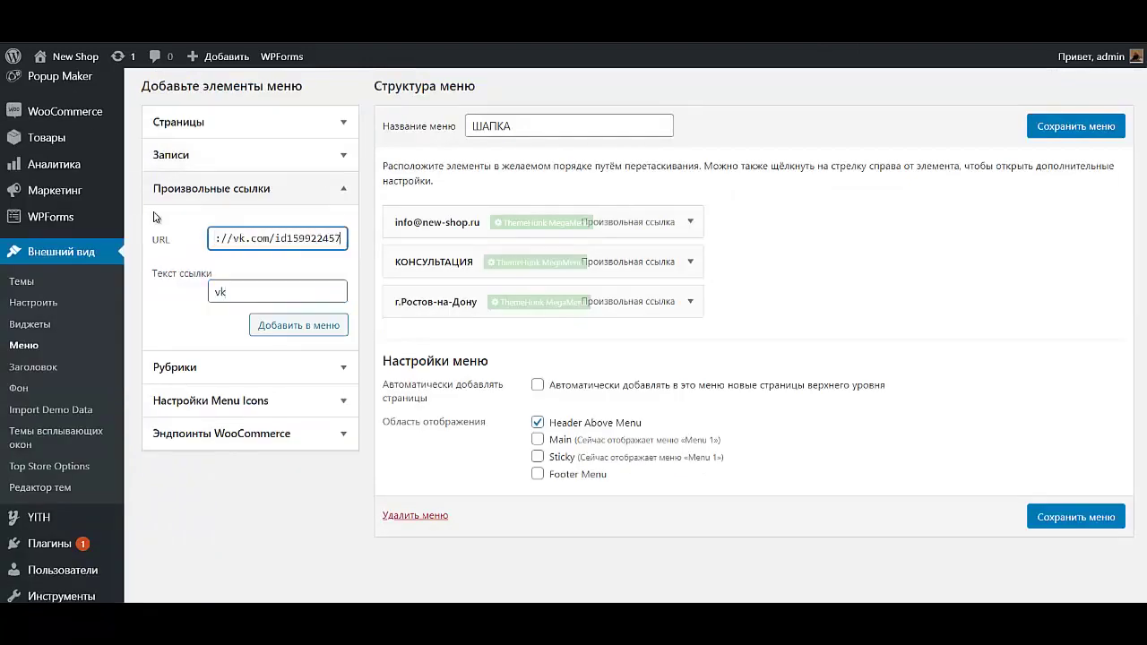
{"action": "key", "text": "BackSpace"}
{"action": "key", "text": "BackSpace"}
{"action": "key", "text": "BackSpace"}
{"action": "key", "text": "BackSpace"}
{"action": "key", "text": "BackSpace"}
{"action": "key", "text": "BackSpace"}
{"action": "key", "text": "BackSpace"}
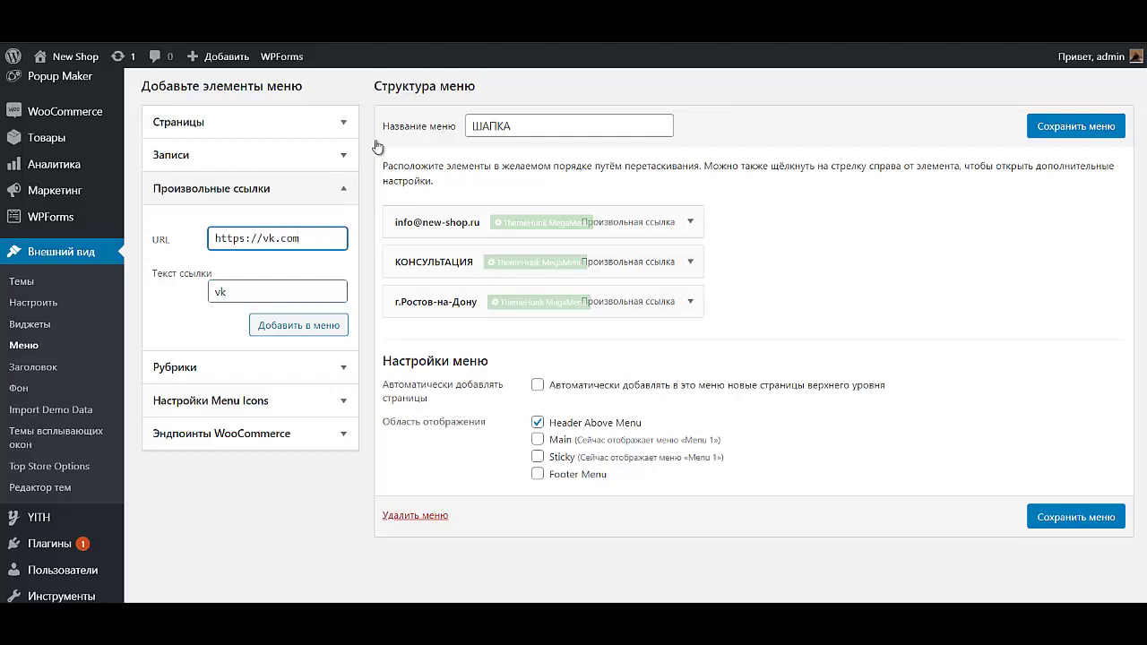
{"action": "key", "text": "ctrl+a"}
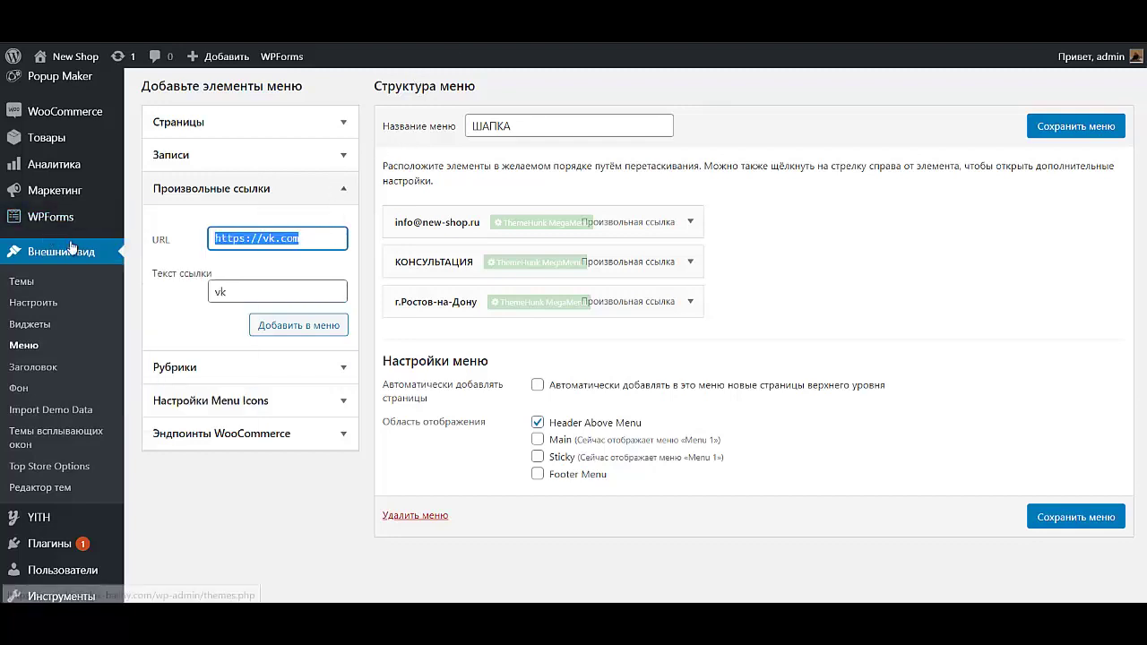
{"action": "left_click", "coordinate": [305, 325]}
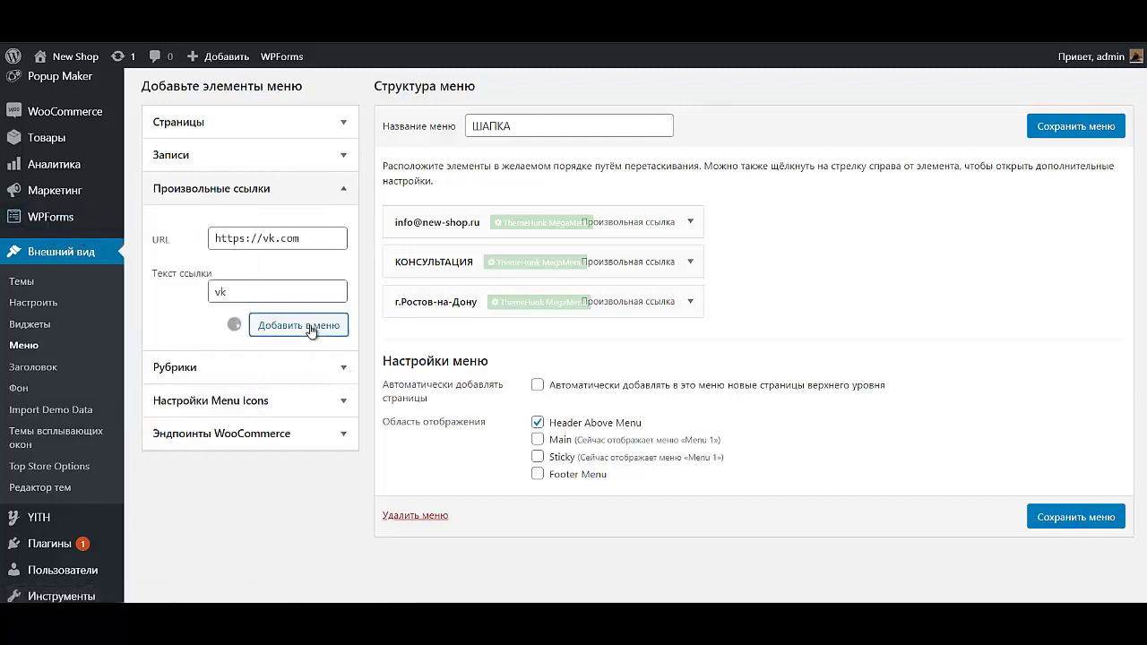
Step: Add a second custom link 'ok' to the menu and expand the vk item
{"action": "left_click", "coordinate": [267, 288]}
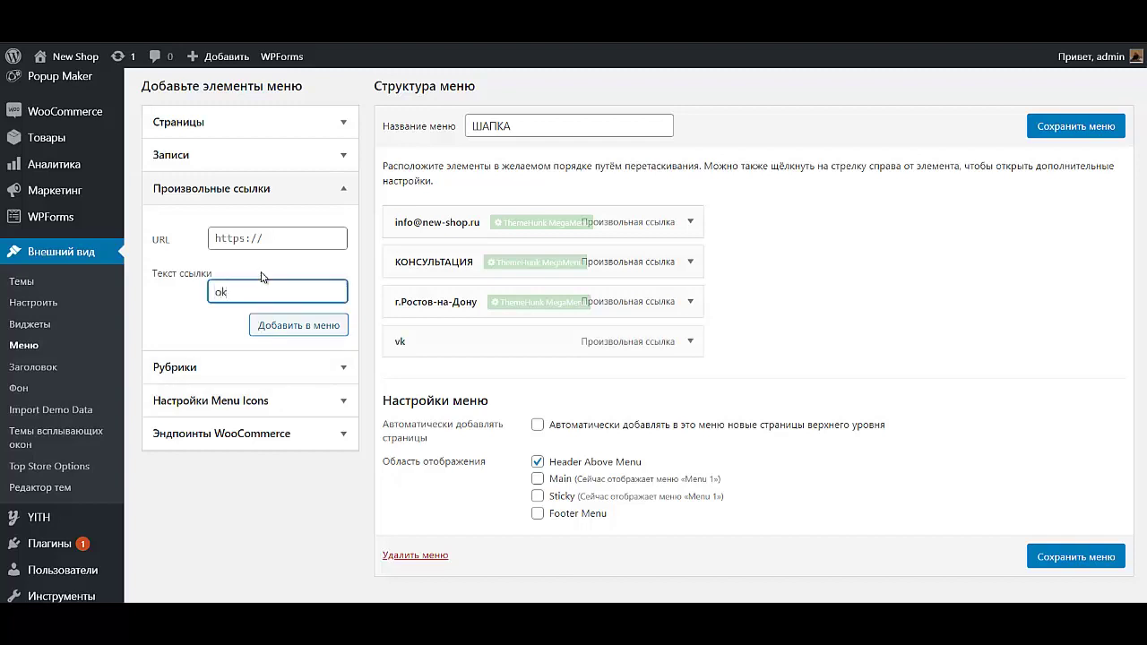
{"action": "left_click", "coordinate": [278, 238]}
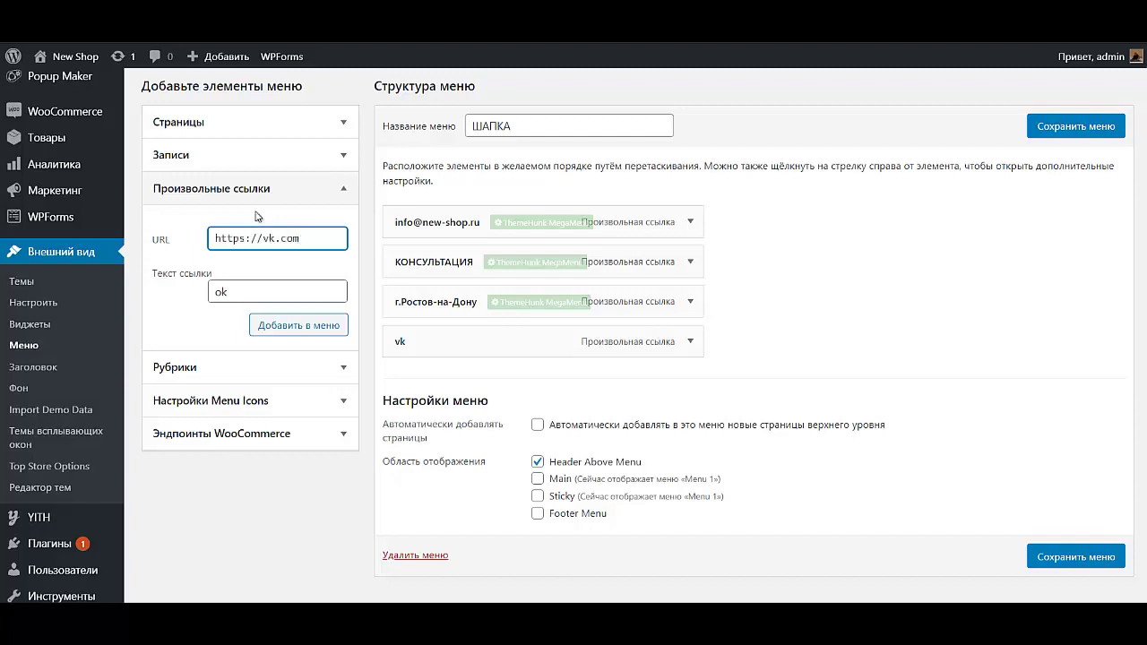
{"action": "left_click", "coordinate": [325, 326]}
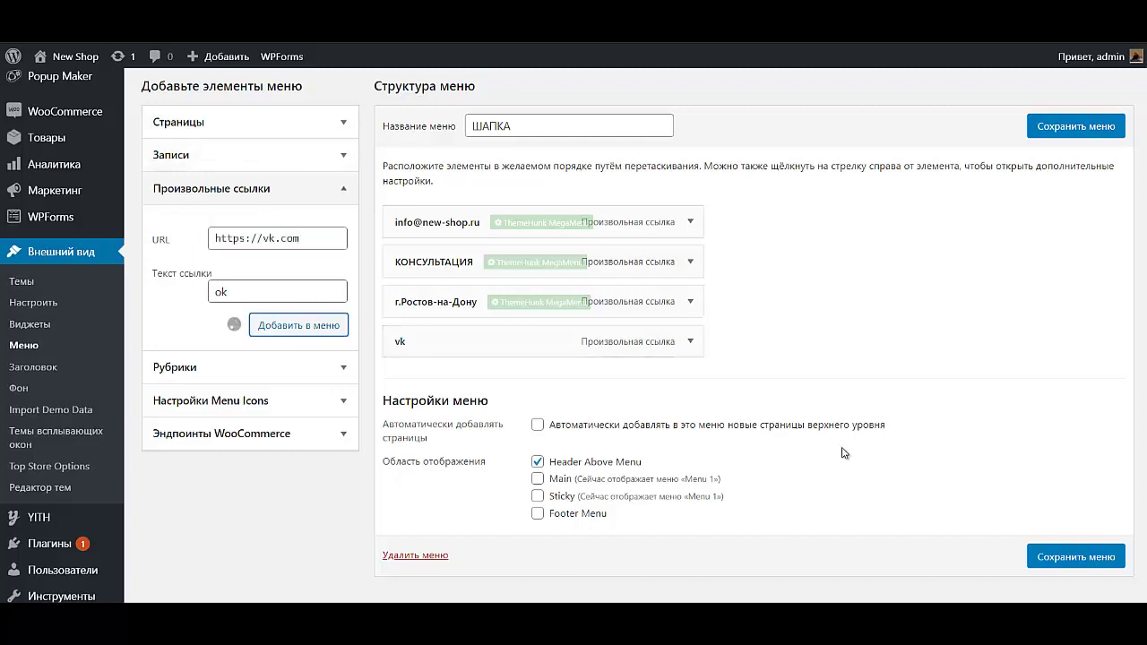
{"action": "left_click", "coordinate": [687, 348]}
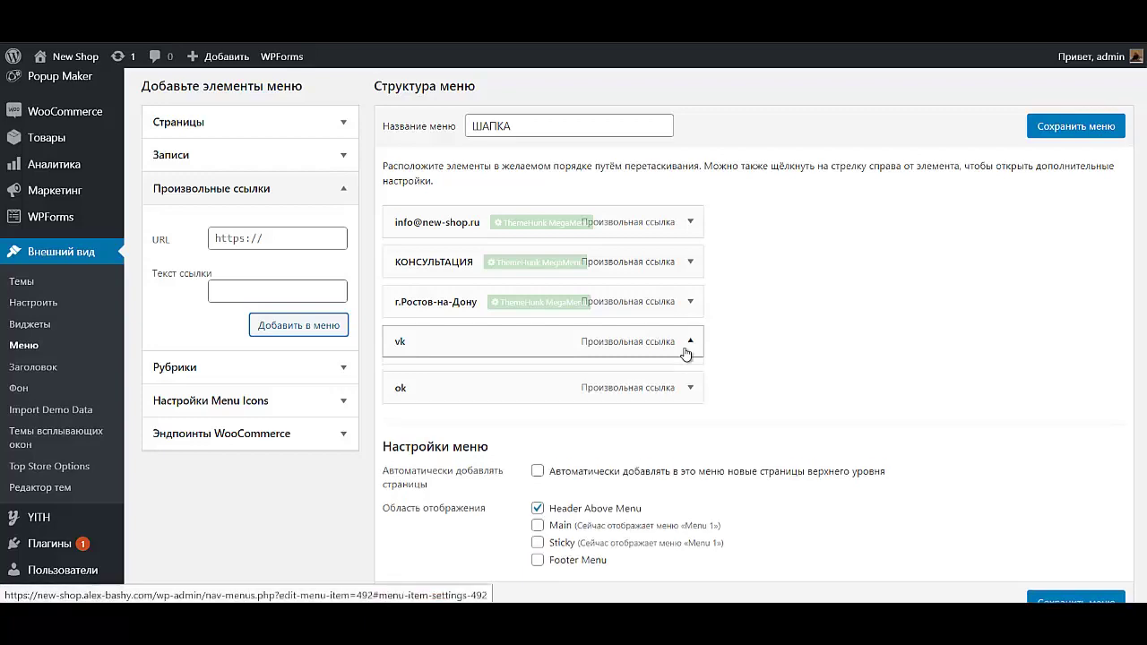
Step: Assign the Font Awesome VK icon to the vk item, with 'Скрыть текст меню' set to Да
{"action": "scroll", "coordinate": [504, 451], "scroll_direction": "down", "scroll_amount": 1}
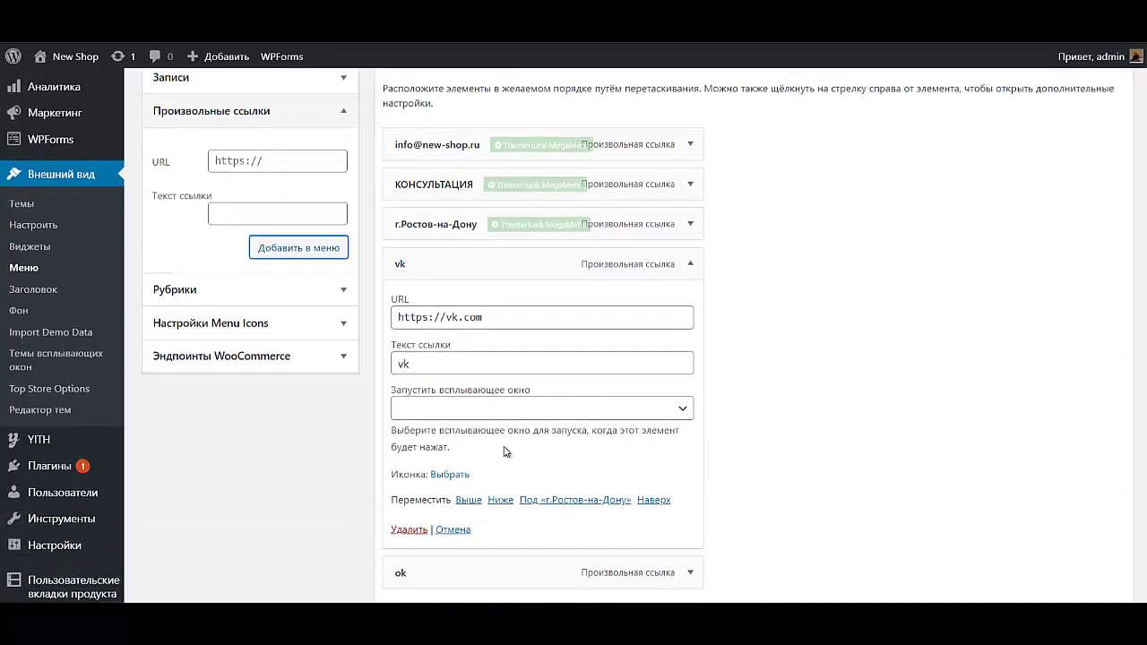
{"action": "left_click", "coordinate": [457, 475]}
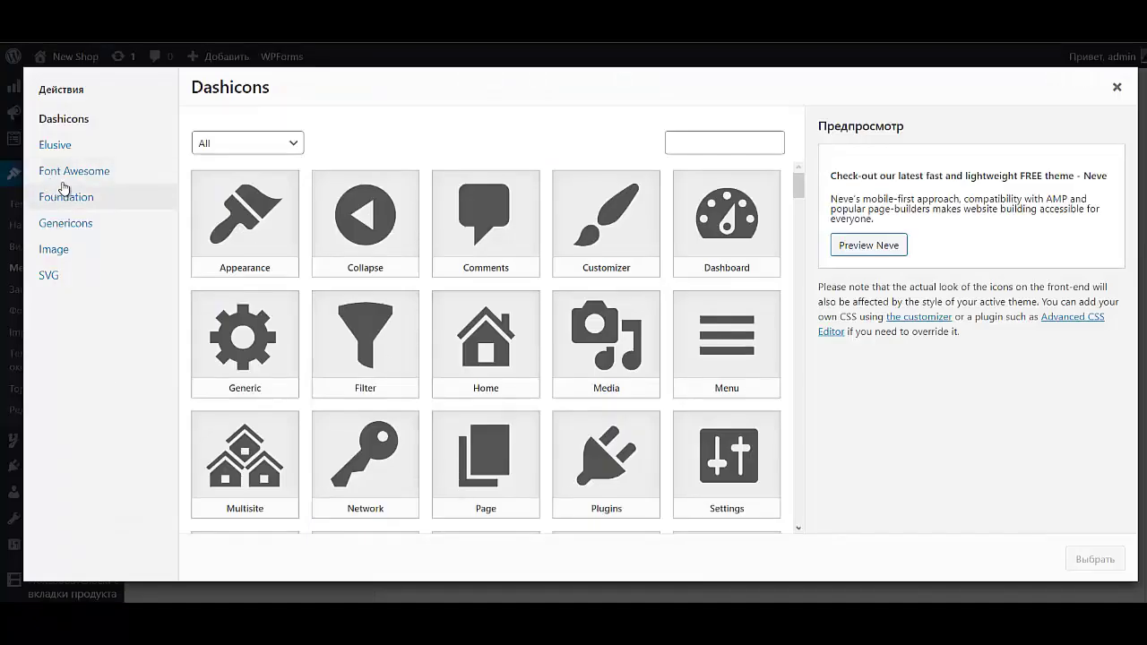
{"action": "left_click", "coordinate": [88, 179]}
{"action": "double_click", "coordinate": [727, 140]}
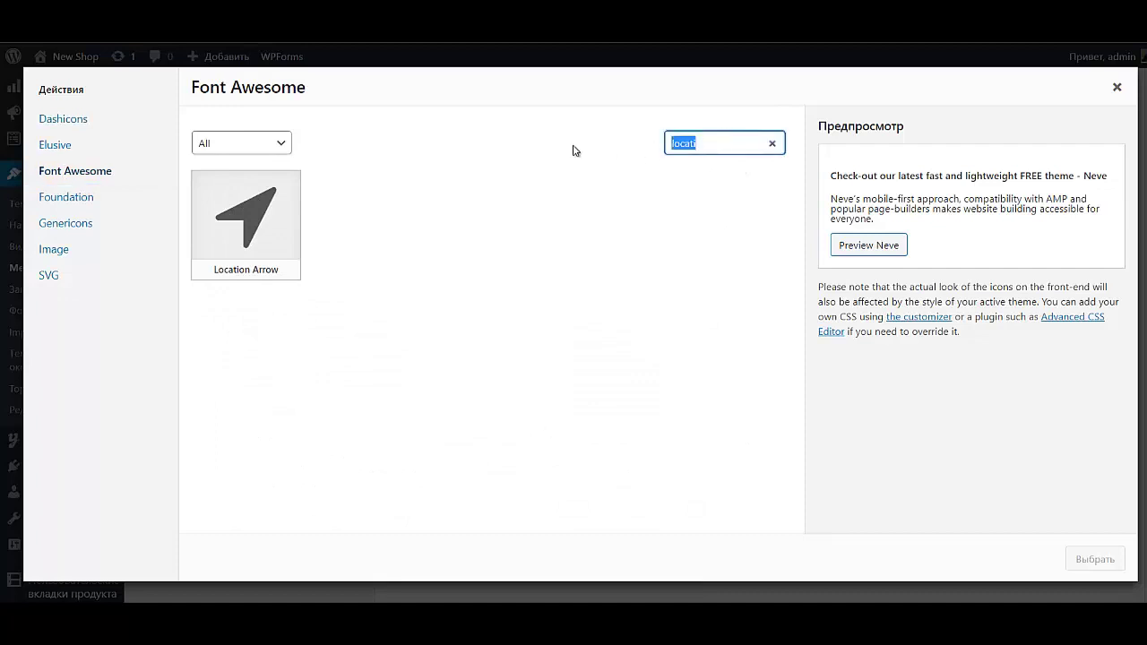
{"action": "type", "text": "vk"}
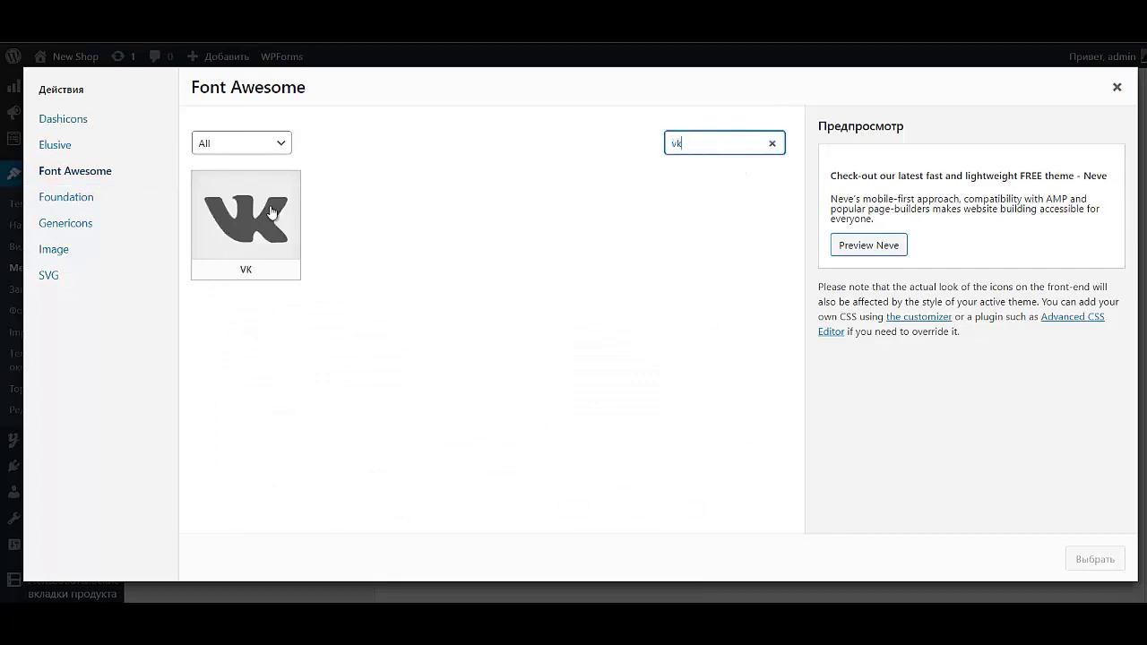
{"action": "left_click", "coordinate": [272, 212]}
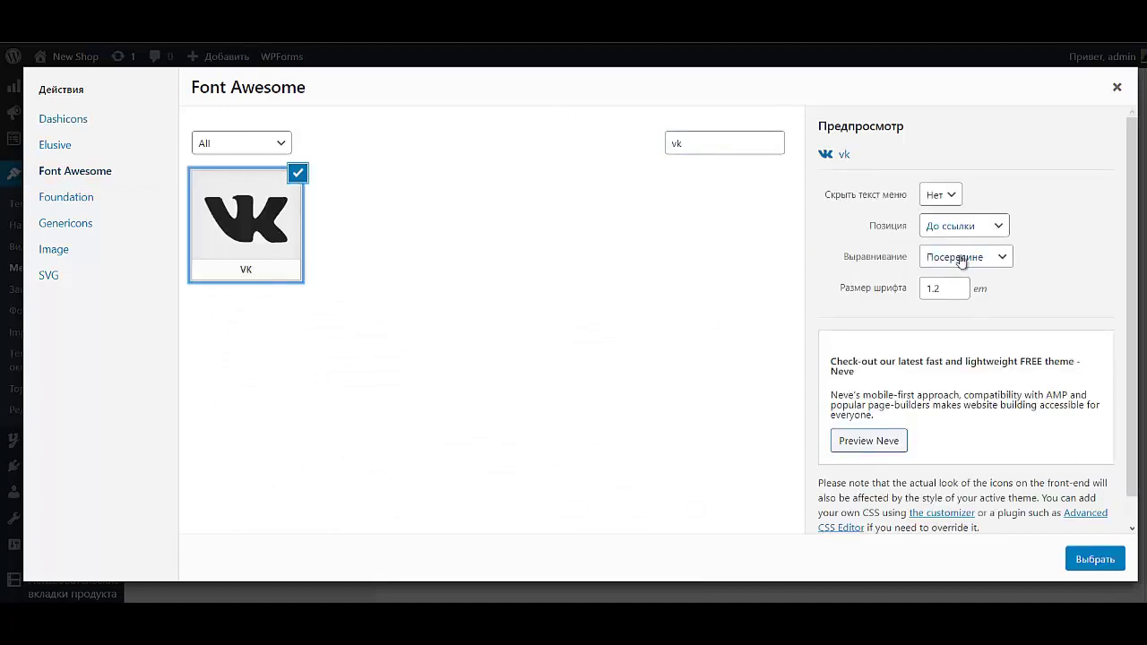
{"action": "left_click", "coordinate": [951, 199]}
{"action": "left_click", "coordinate": [952, 226]}
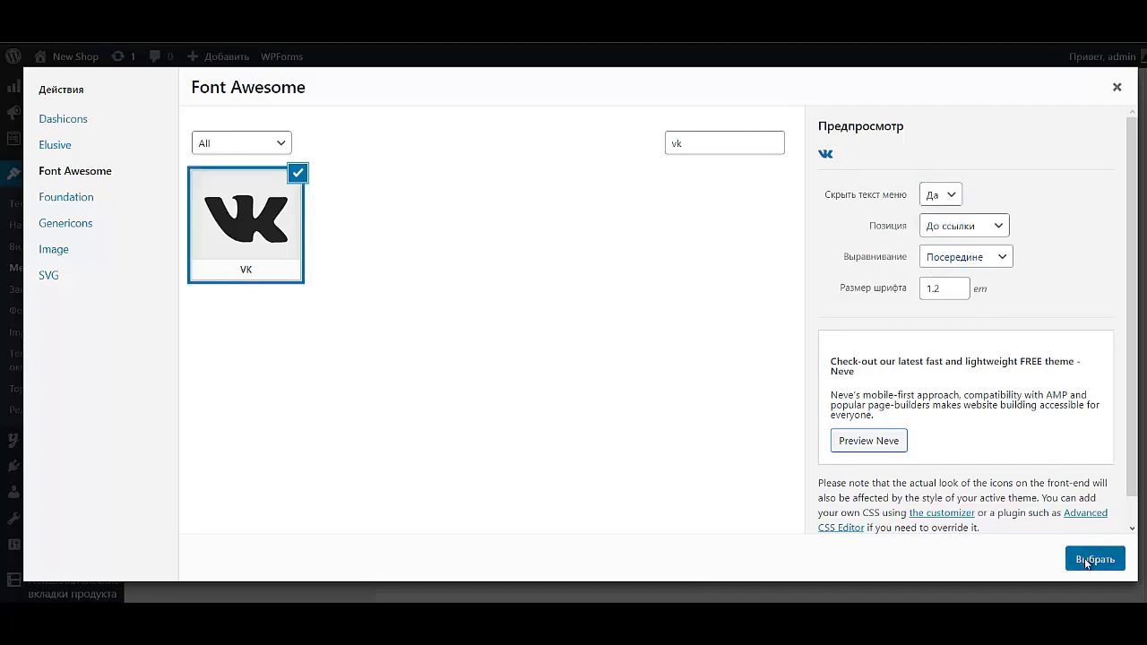
{"action": "left_click", "coordinate": [1086, 560]}
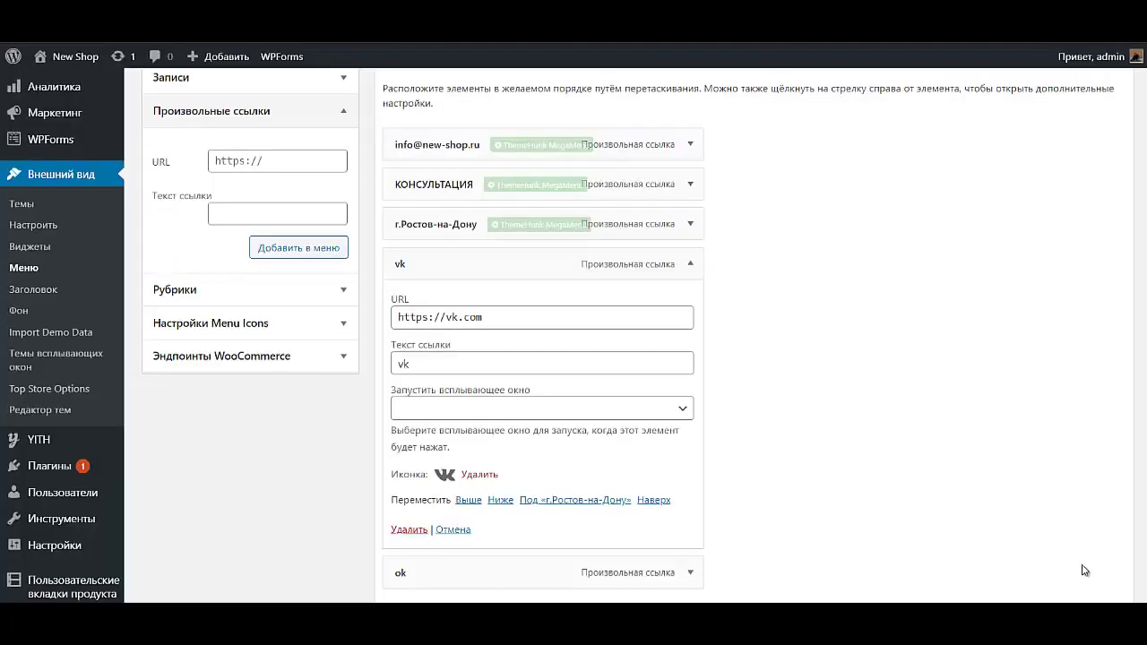
{"action": "left_click", "coordinate": [690, 264]}
Step: Give ok the boxed Odnoklassniki icon with its text hidden, then save the ШАПКА menu
{"action": "left_click", "coordinate": [691, 304]}
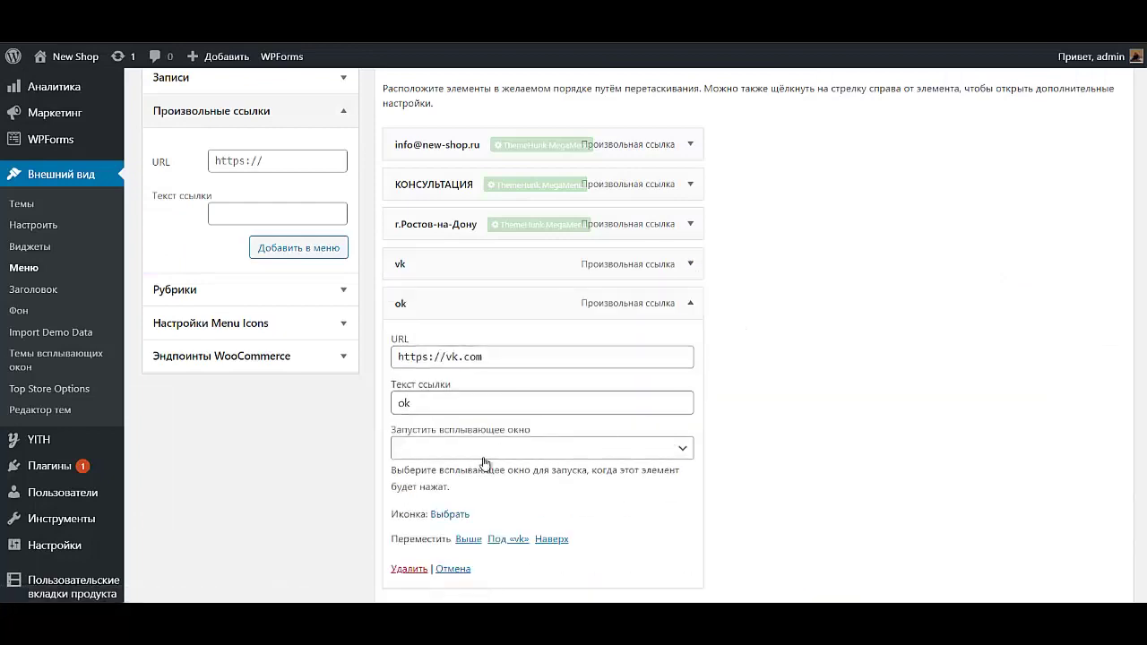
{"action": "left_click", "coordinate": [439, 515]}
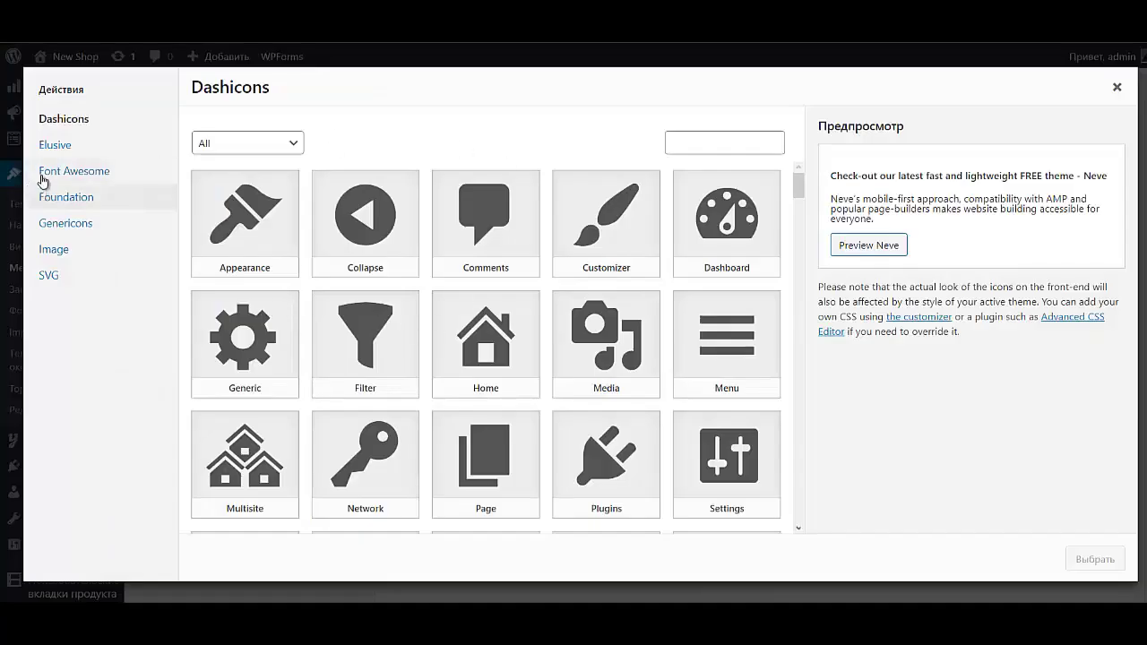
{"action": "left_click", "coordinate": [45, 172]}
{"action": "double_click", "coordinate": [698, 144]}
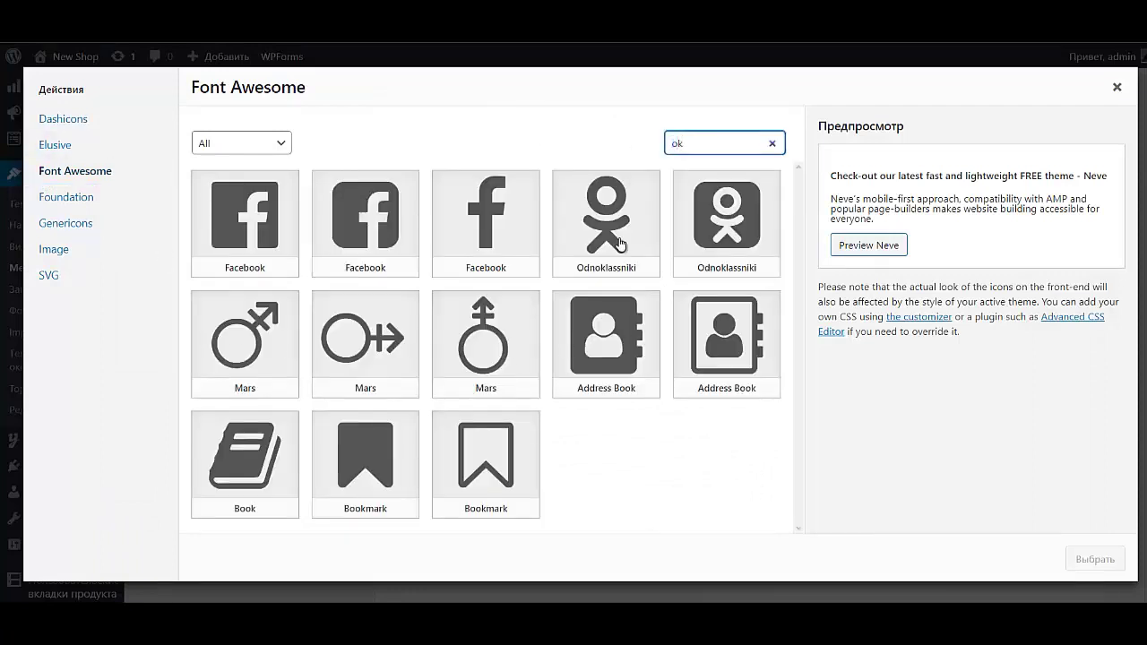
{"action": "left_click", "coordinate": [722, 229]}
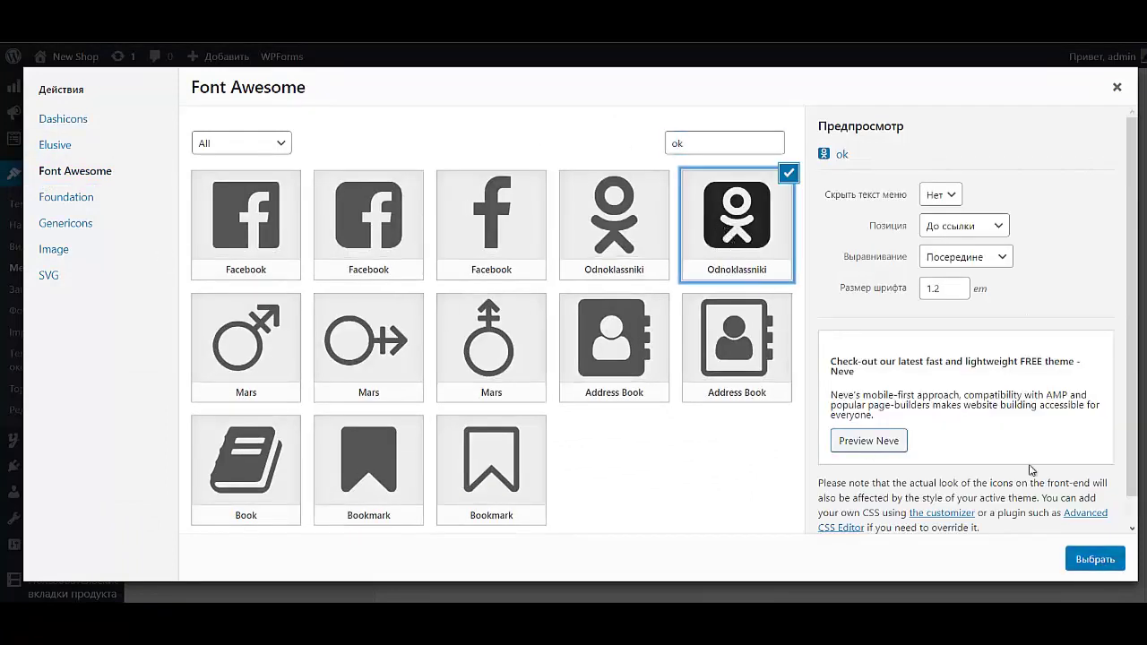
{"action": "left_click", "coordinate": [940, 194]}
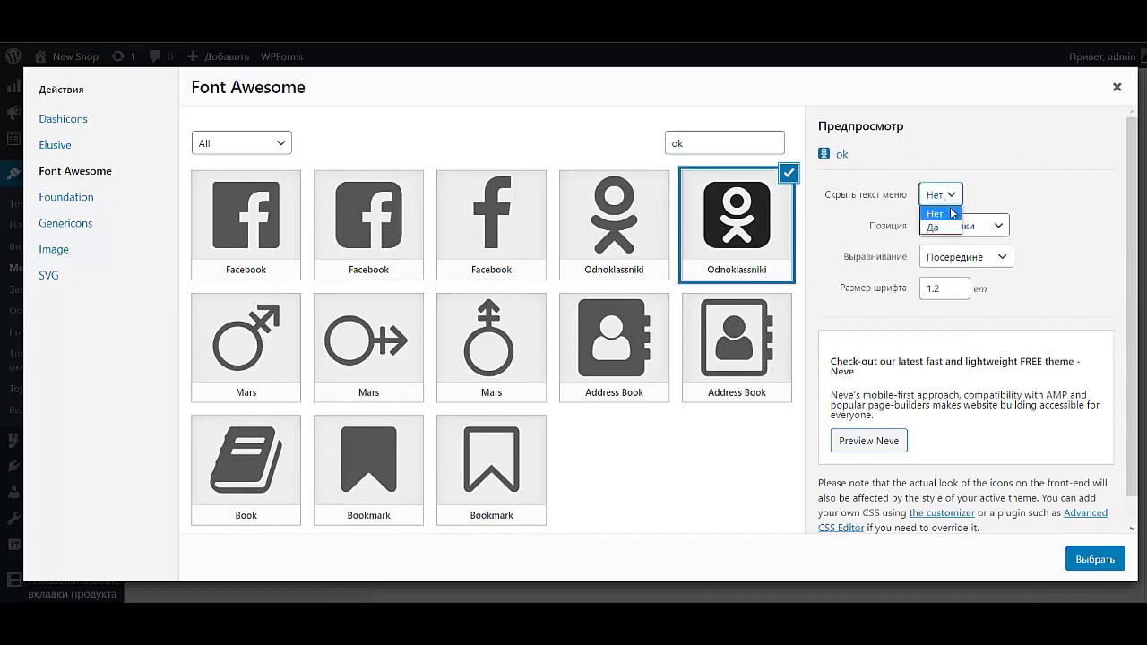
{"action": "left_click", "coordinate": [937, 224]}
{"action": "left_click", "coordinate": [1096, 560]}
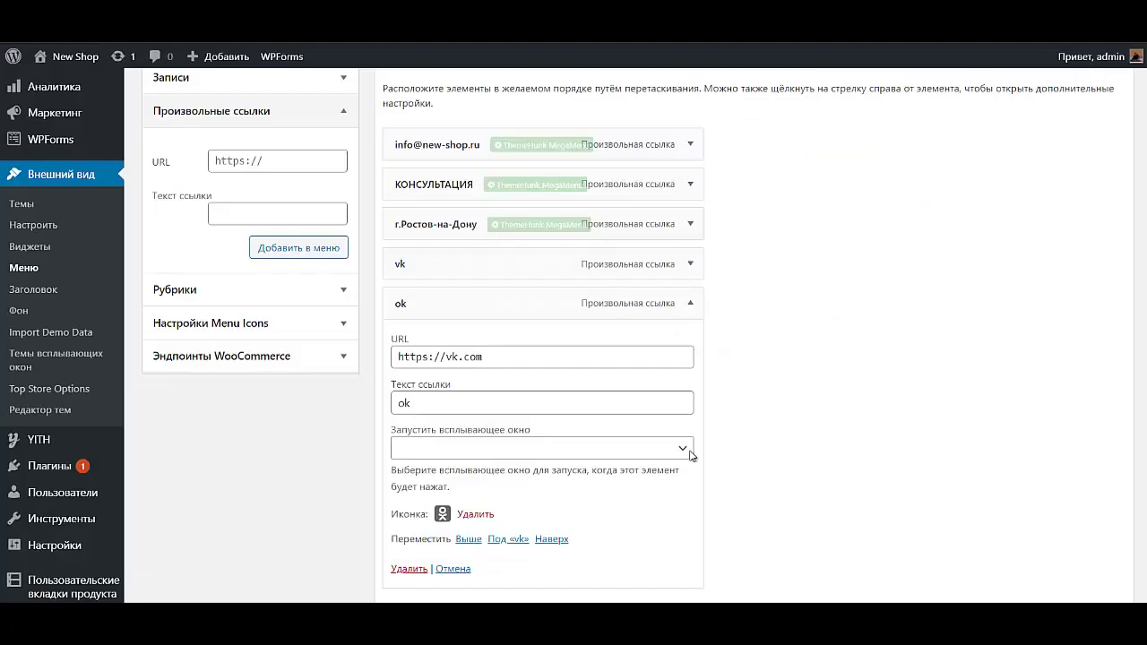
{"action": "left_click", "coordinate": [694, 303]}
{"action": "left_click", "coordinate": [1049, 520]}
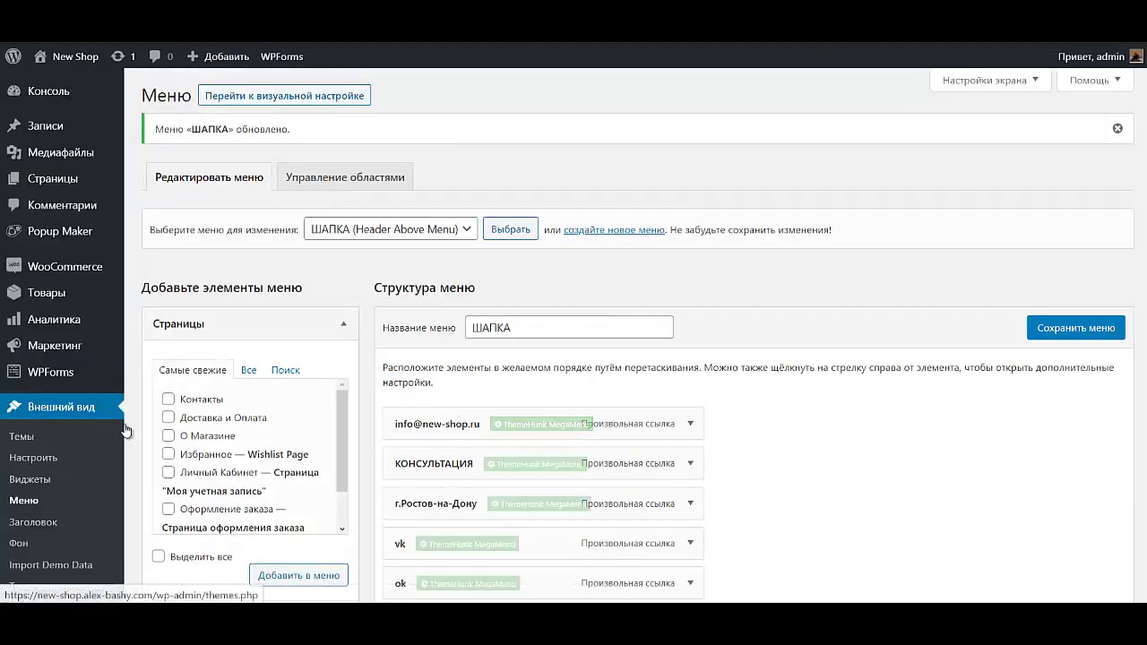
Step: Load Menu 1 (Main, Sticky) for editing
{"action": "left_click", "coordinate": [337, 232]}
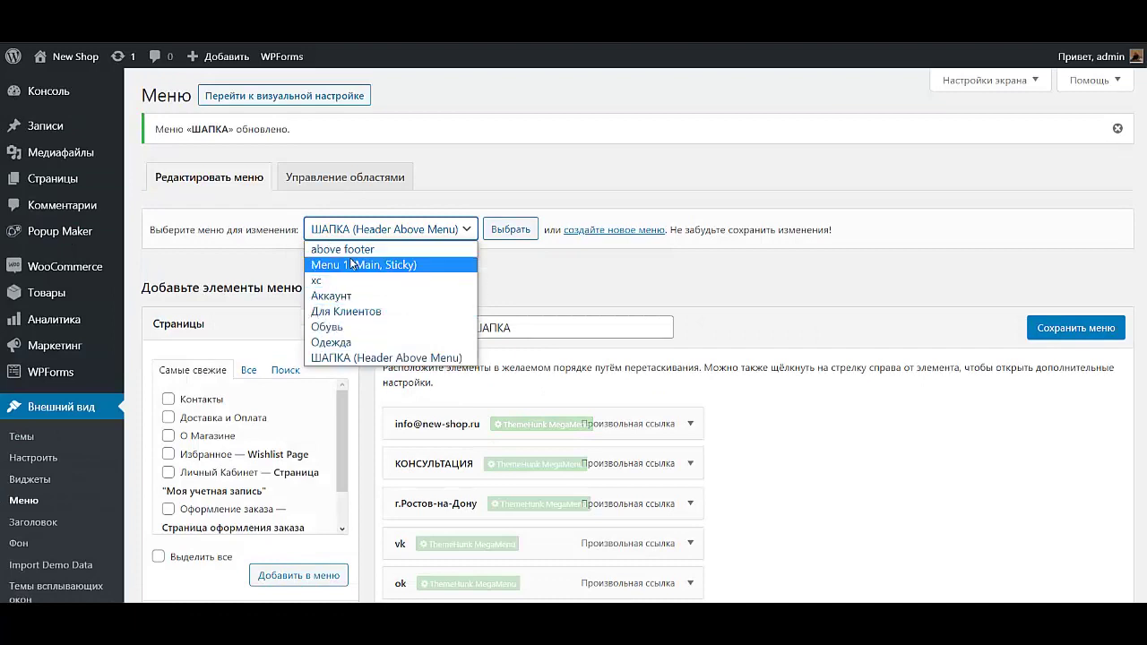
{"action": "left_click", "coordinate": [350, 264]}
{"action": "left_click", "coordinate": [518, 231]}
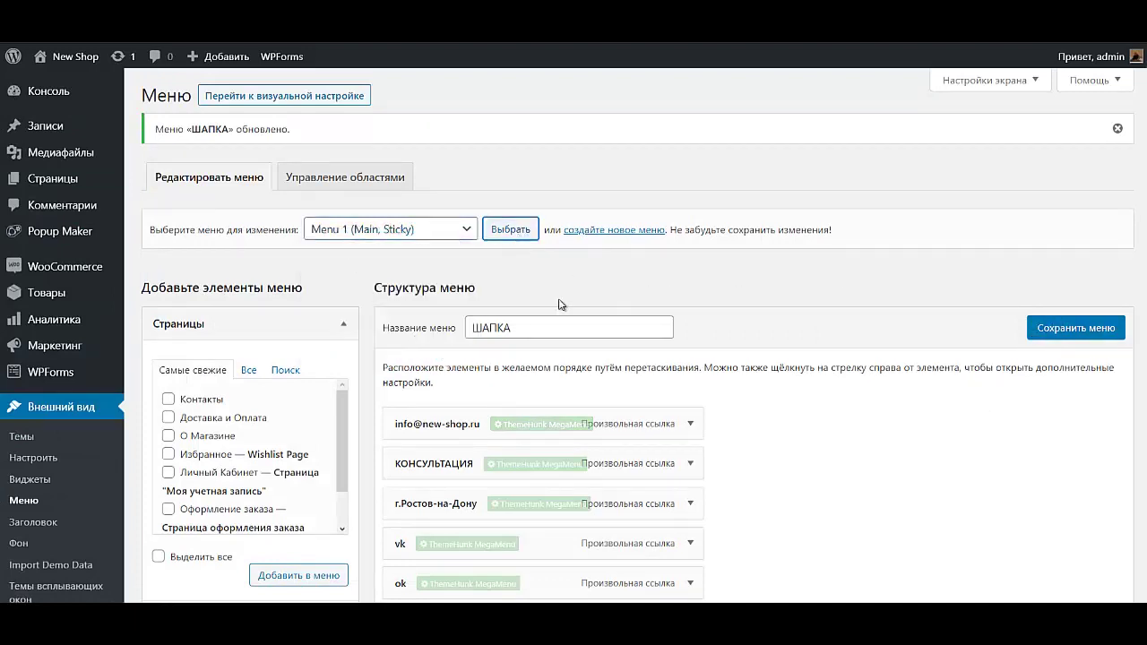
Step: Delete the КОНСУЛЬТАЦИЯ item from Menu 1 and save the menu
{"action": "scroll", "coordinate": [560, 305], "scroll_direction": "down", "scroll_amount": 4}
{"action": "scroll", "coordinate": [610, 343], "scroll_direction": "down", "scroll_amount": 4}
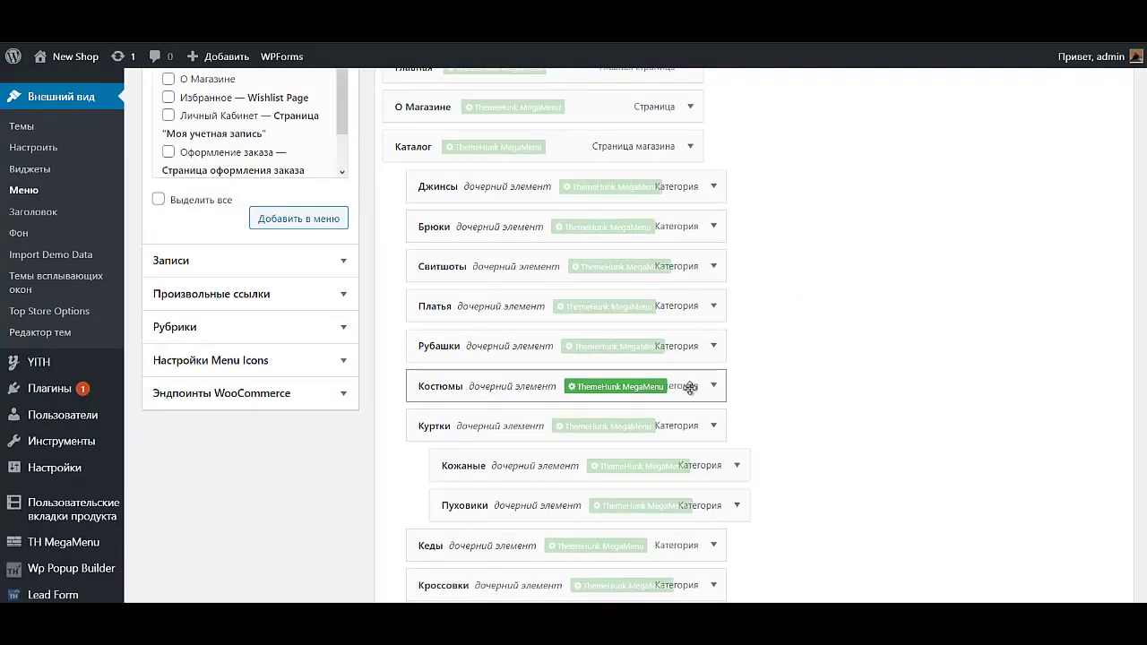
{"action": "scroll", "coordinate": [689, 387], "scroll_direction": "down", "scroll_amount": 3}
{"action": "scroll", "coordinate": [687, 391], "scroll_direction": "down", "scroll_amount": 2}
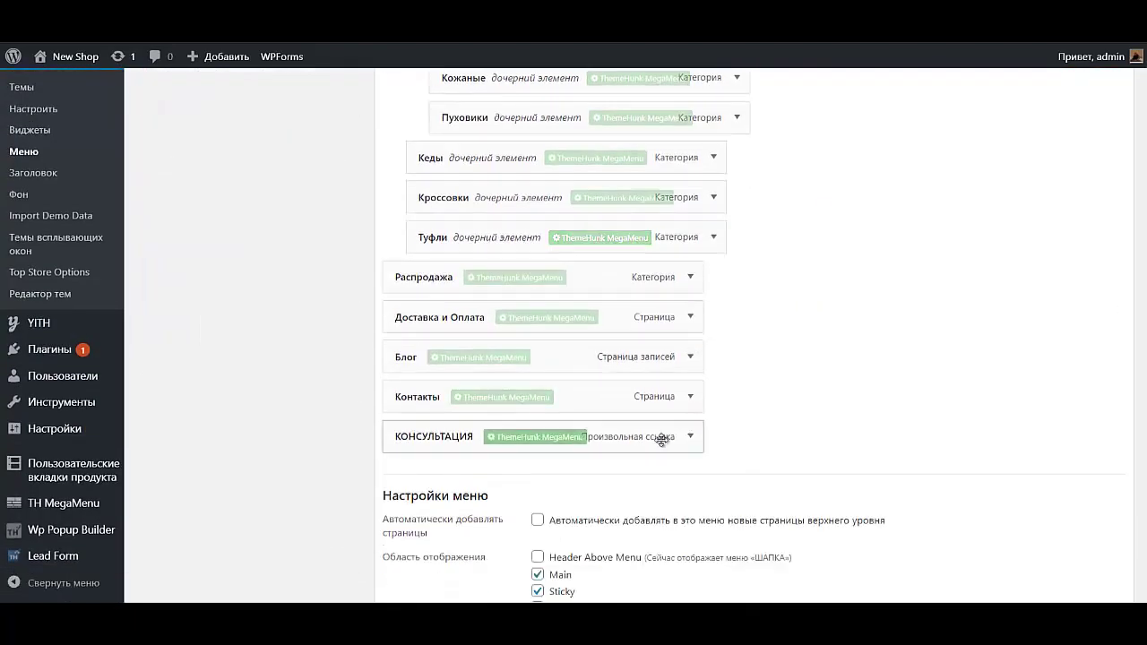
{"action": "left_click", "coordinate": [690, 436]}
{"action": "scroll", "coordinate": [466, 444], "scroll_direction": "down", "scroll_amount": 3}
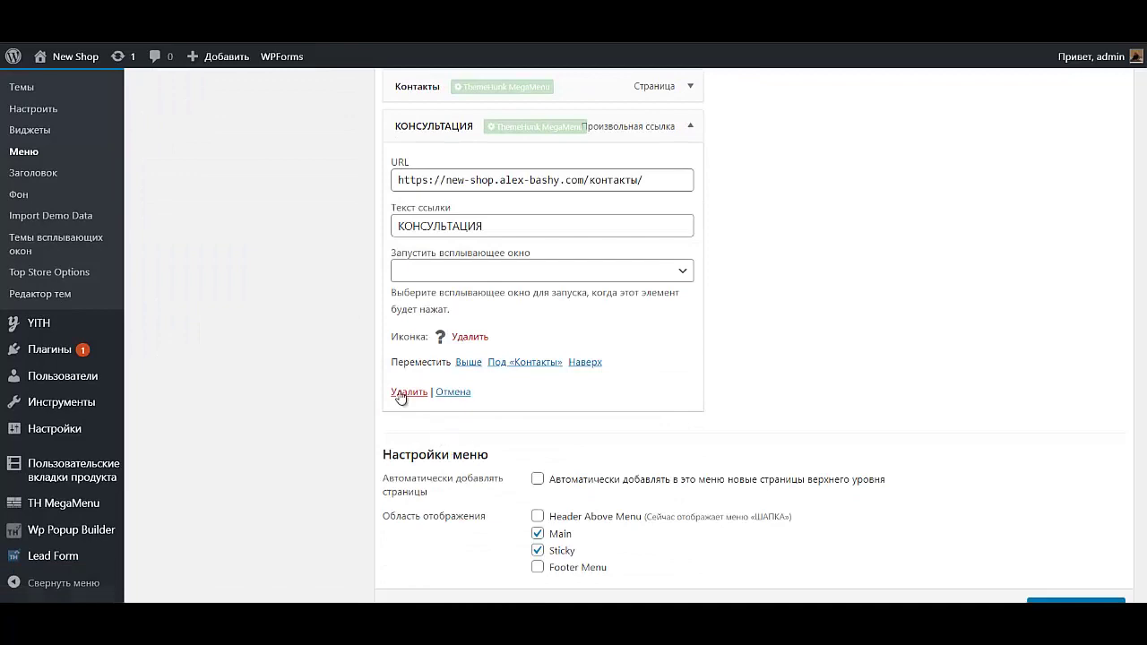
{"action": "left_click", "coordinate": [400, 395]}
{"action": "left_click", "coordinate": [1069, 513]}
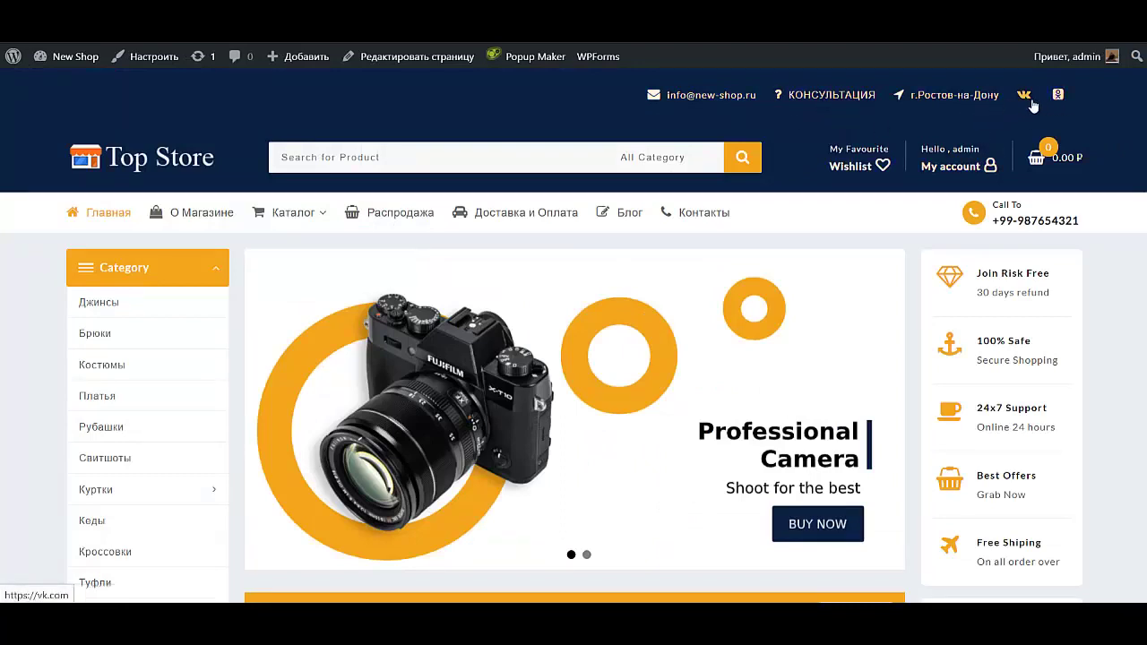
Step: In the Customizer, review the Layout > Header > Above Header options, then return to Header
{"action": "left_click", "coordinate": [148, 56]}
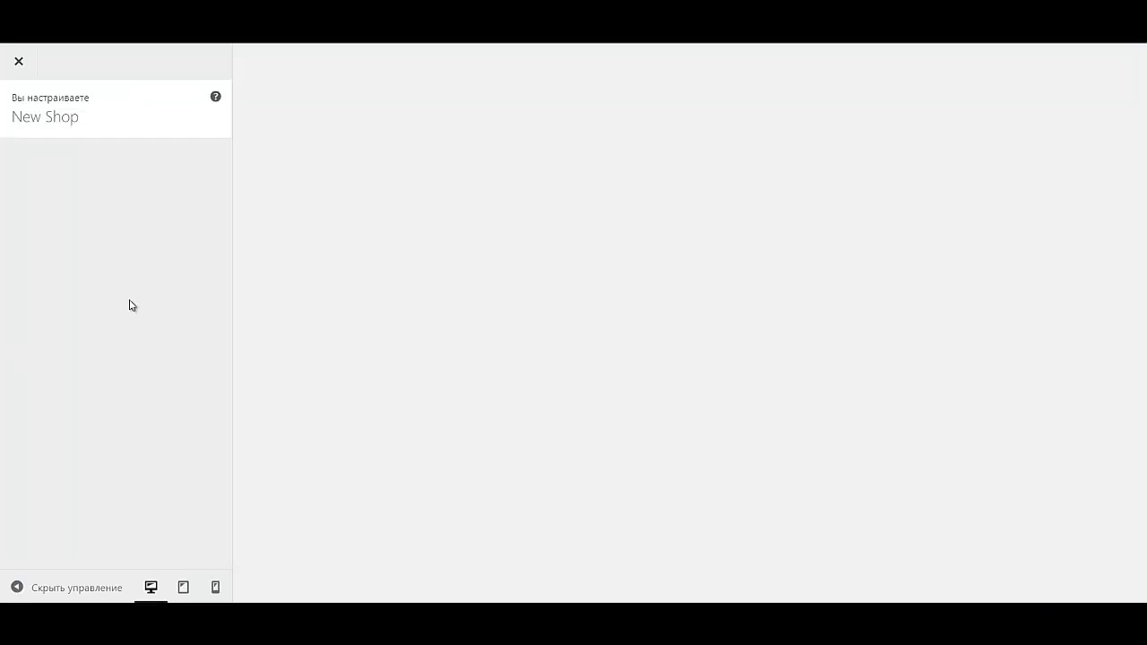
{"action": "left_click", "coordinate": [105, 261]}
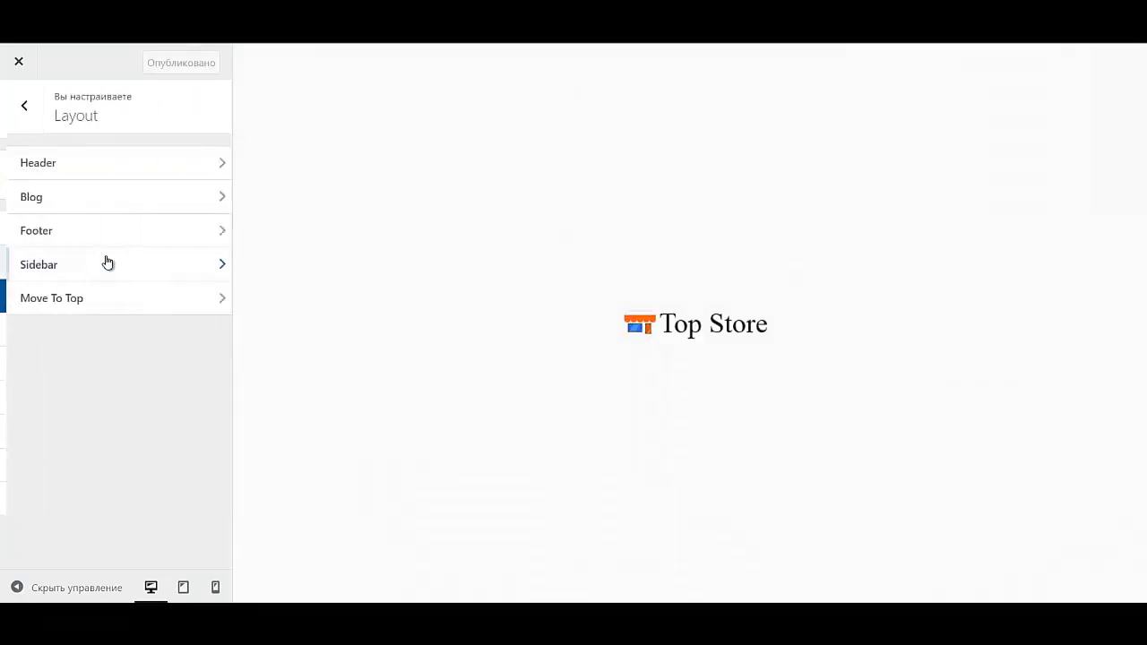
{"action": "left_click", "coordinate": [90, 170]}
{"action": "left_click", "coordinate": [92, 166]}
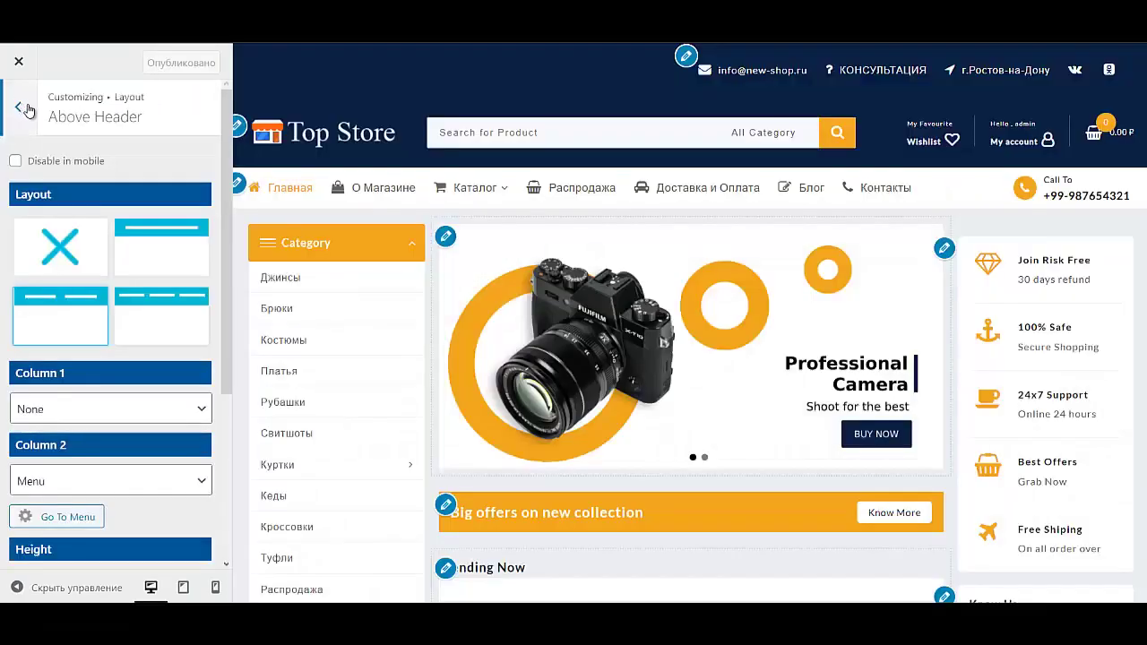
{"action": "scroll", "coordinate": [107, 359], "scroll_direction": "down", "scroll_amount": 3}
{"action": "scroll", "coordinate": [134, 431], "scroll_direction": "up", "scroll_amount": 3}
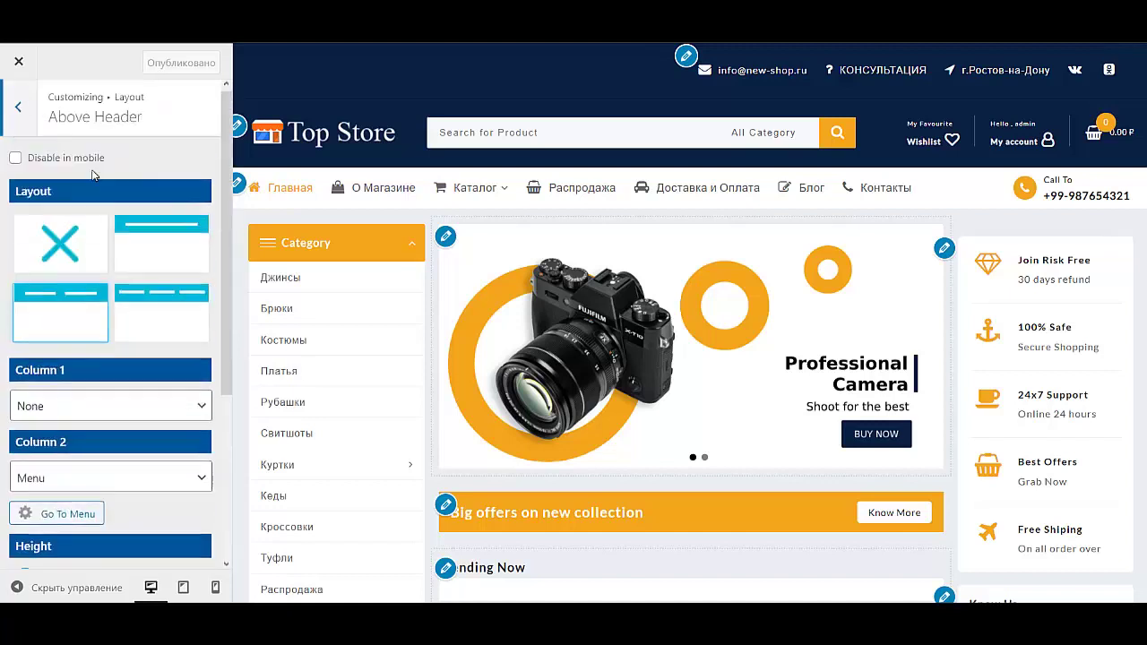
{"action": "scroll", "coordinate": [173, 488], "scroll_direction": "down", "scroll_amount": 3}
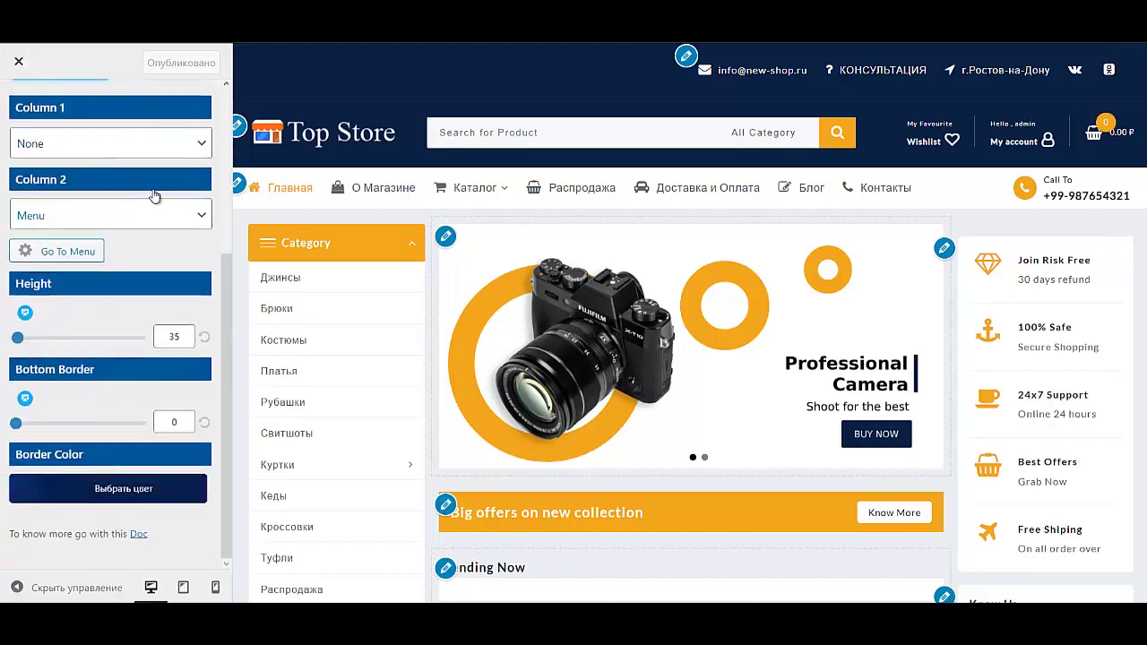
{"action": "scroll", "coordinate": [154, 198], "scroll_direction": "up", "scroll_amount": 3}
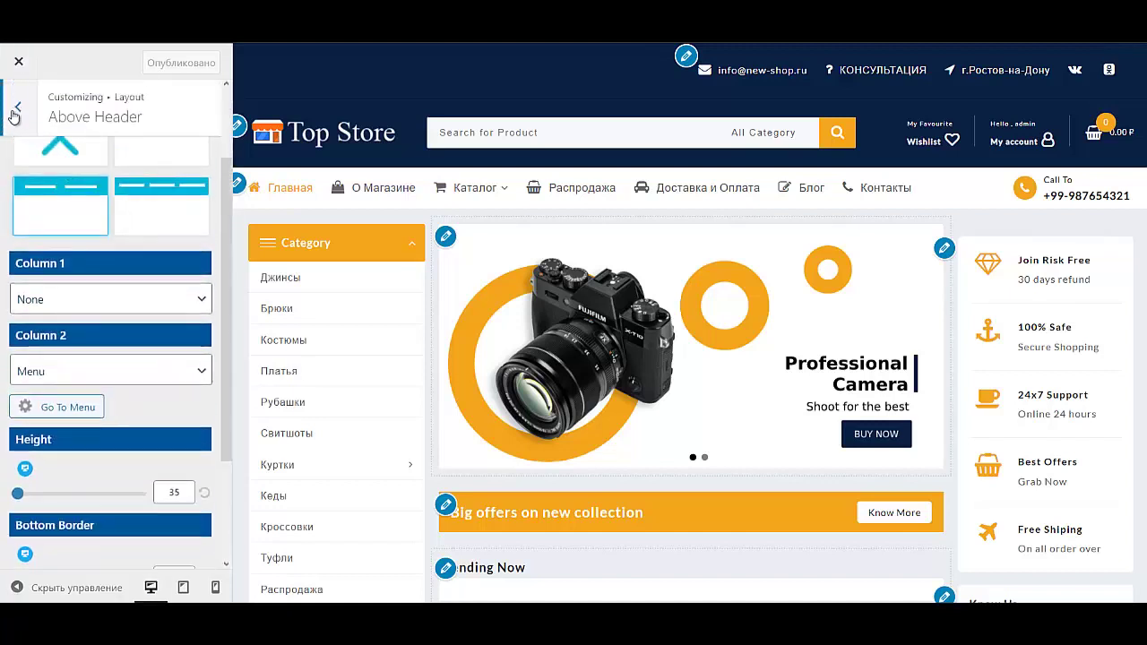
{"action": "left_click", "coordinate": [18, 107]}
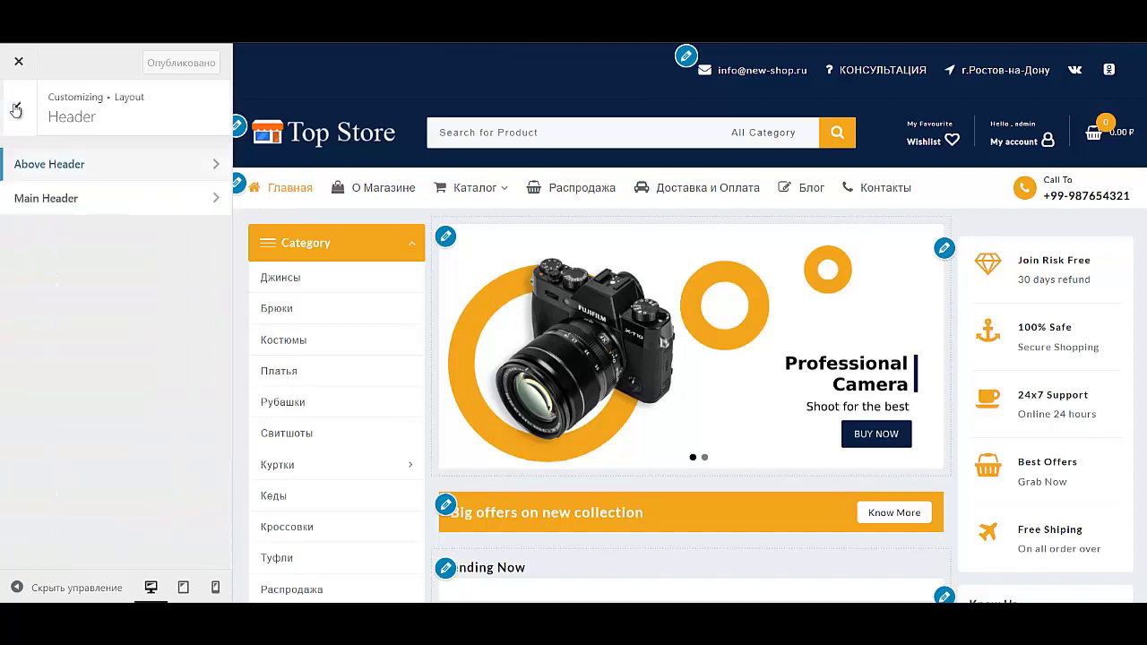
Step: In Main Header, try centre menu alignment, then return it to left
{"action": "left_click", "coordinate": [64, 206]}
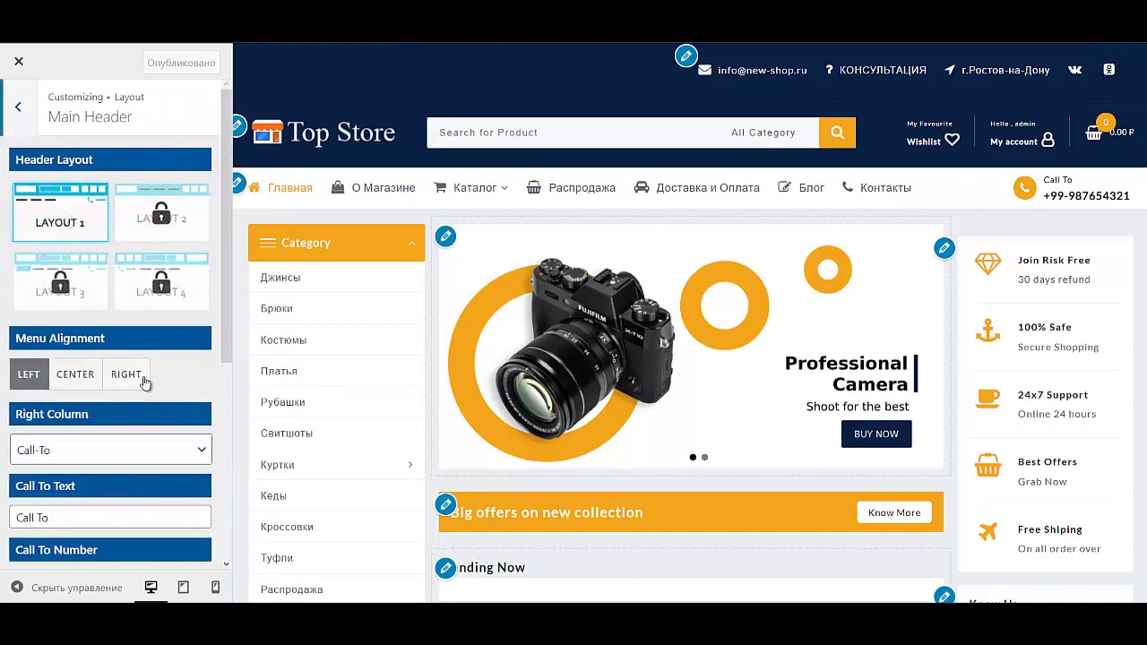
{"action": "scroll", "coordinate": [103, 333], "scroll_direction": "down", "scroll_amount": 2}
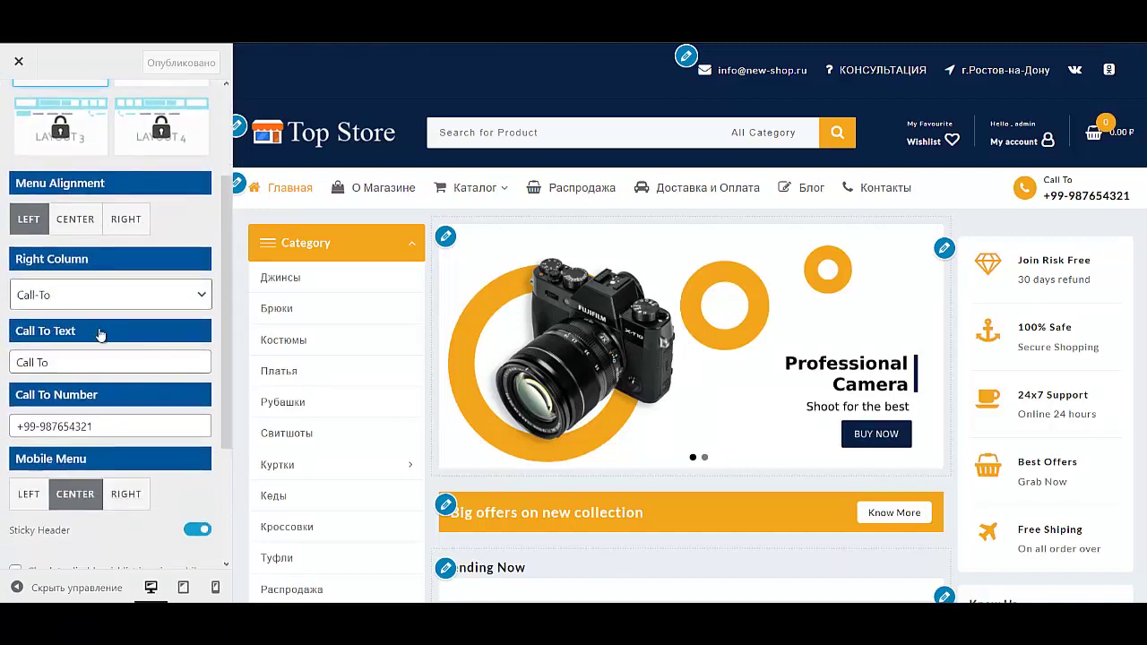
{"action": "left_click", "coordinate": [77, 220]}
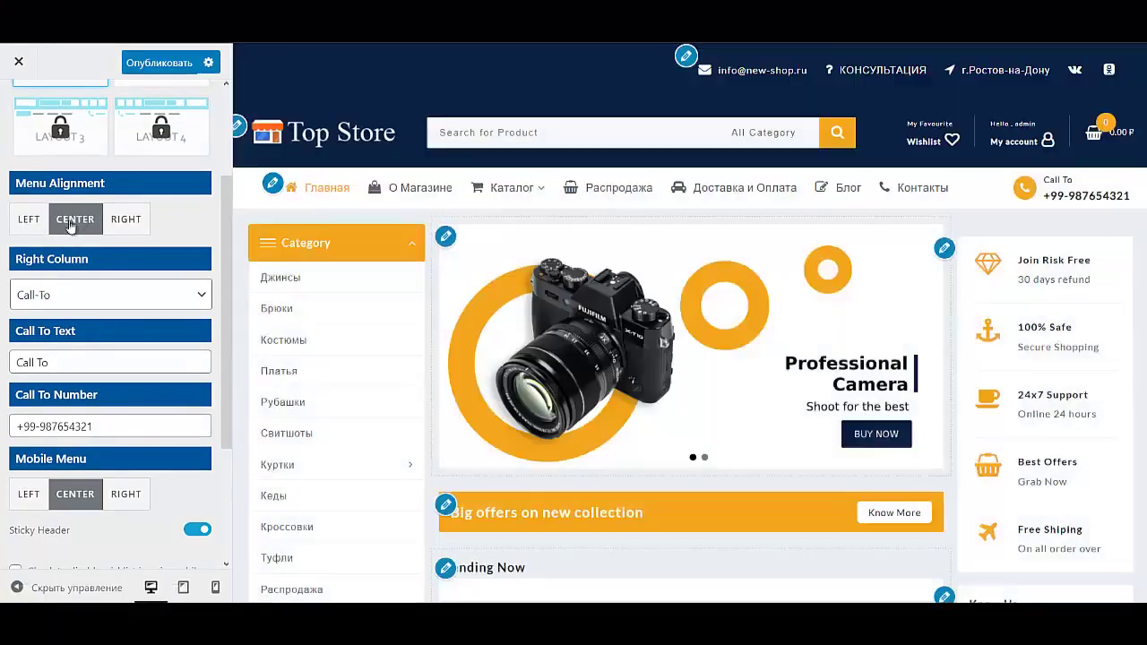
{"action": "left_click", "coordinate": [30, 219]}
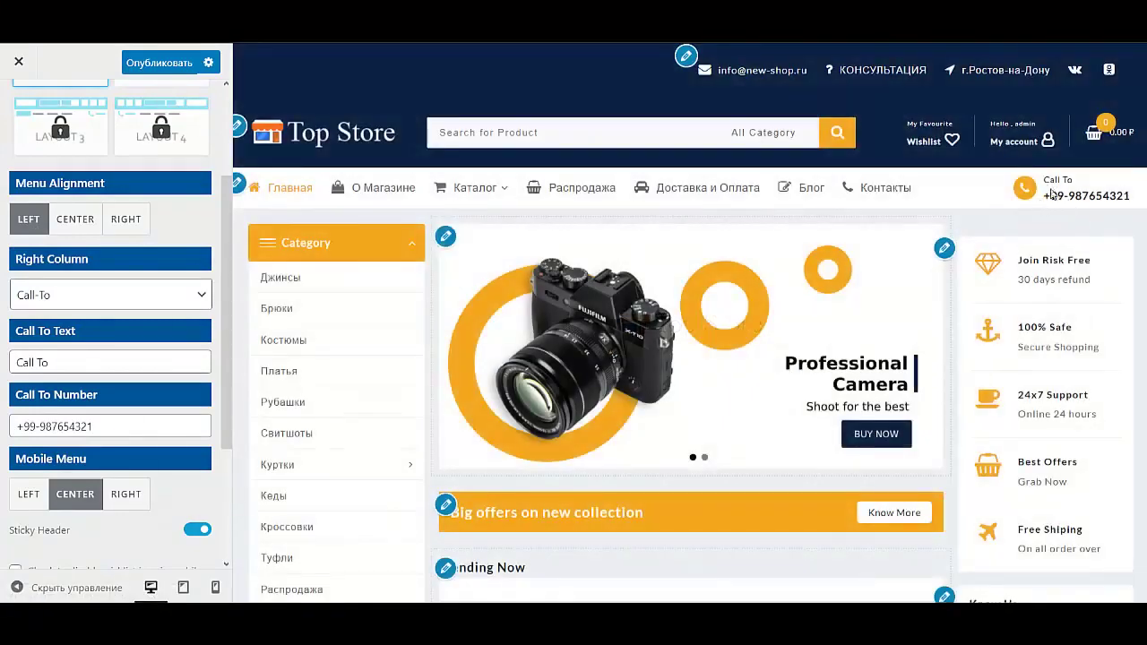
{"action": "triple_click", "coordinate": [93, 362]}
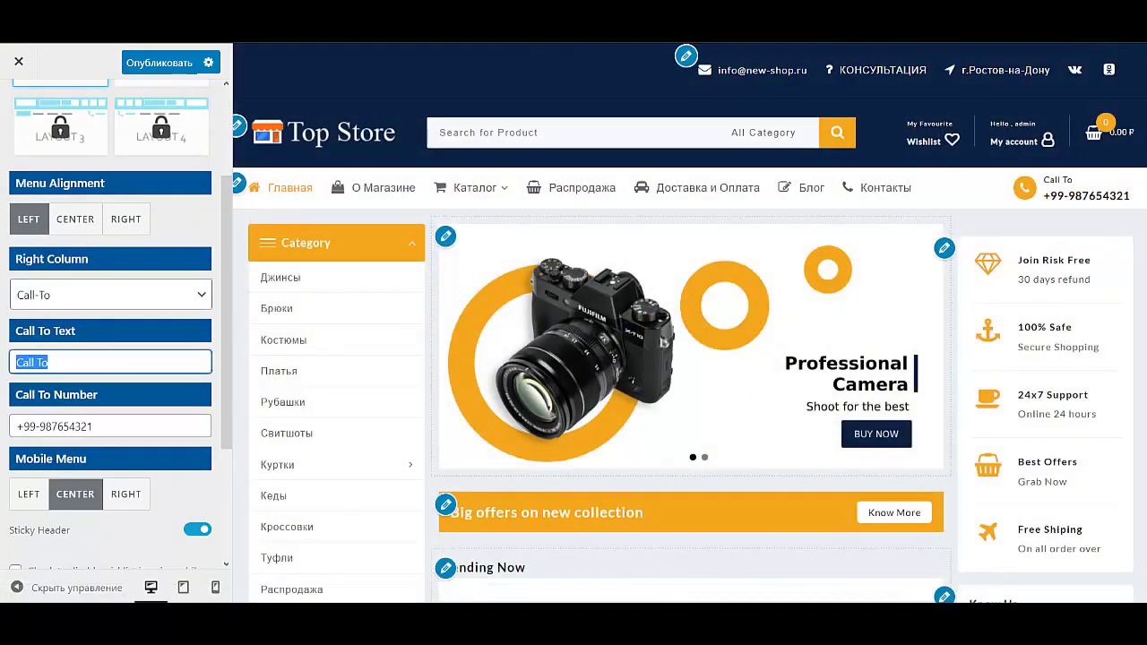
{"action": "left_click", "coordinate": [173, 298]}
{"action": "left_click", "coordinate": [173, 298]}
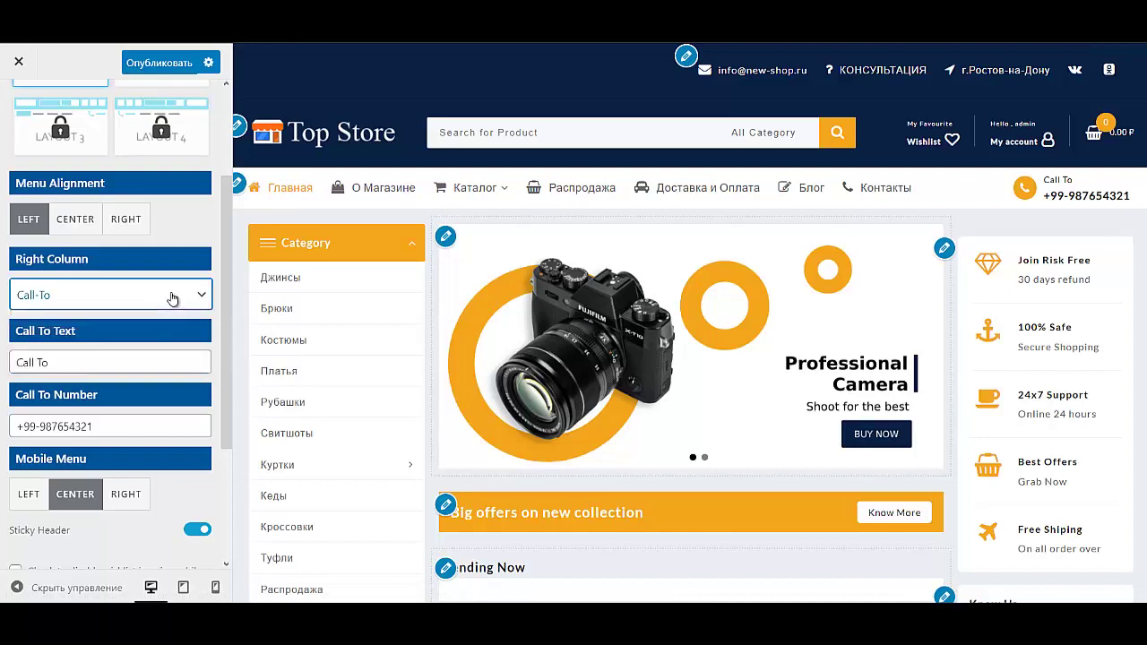
{"action": "triple_click", "coordinate": [65, 362]}
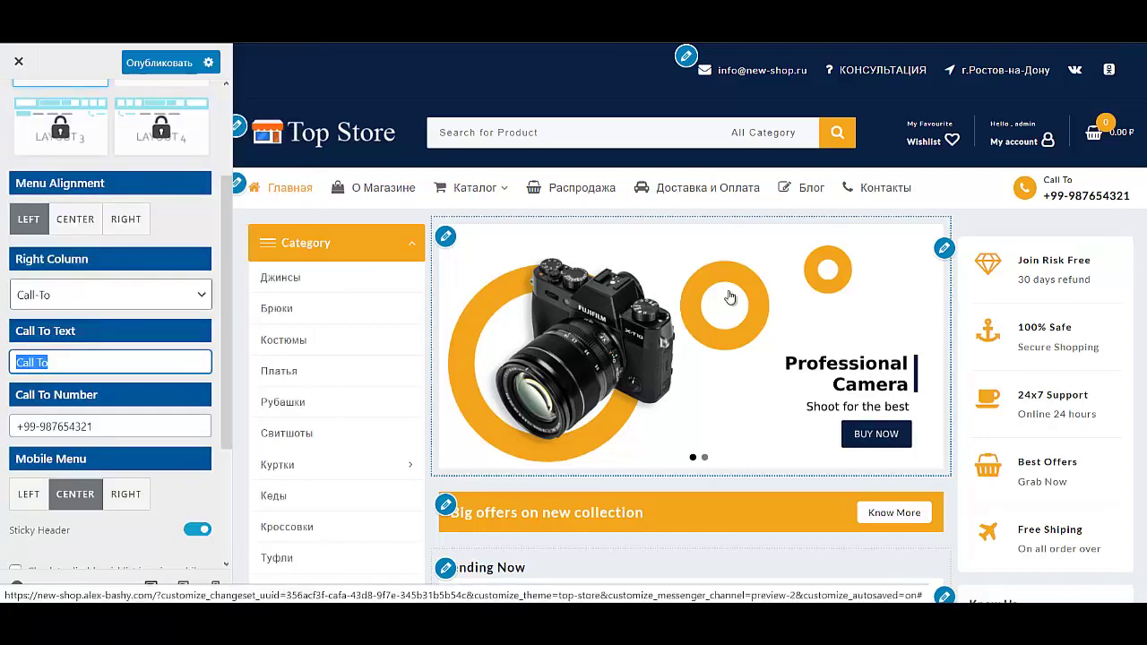
{"action": "type", "text": "Позвоните на"}
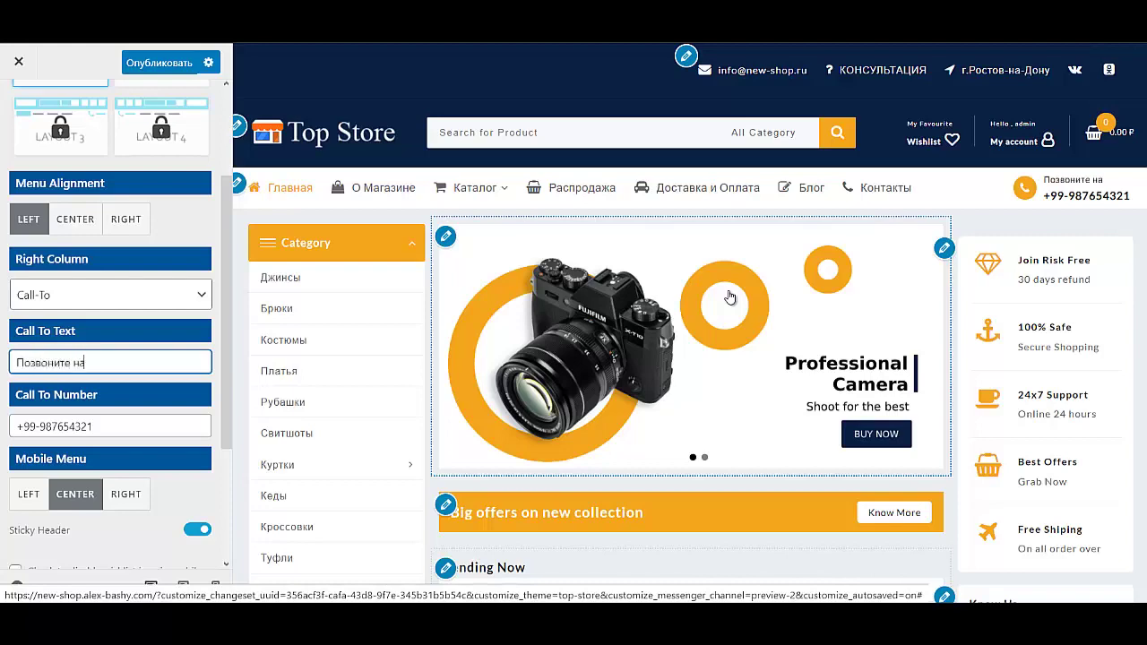
{"action": "type", "text": "м:"}
{"action": "triple_click", "coordinate": [98, 426]}
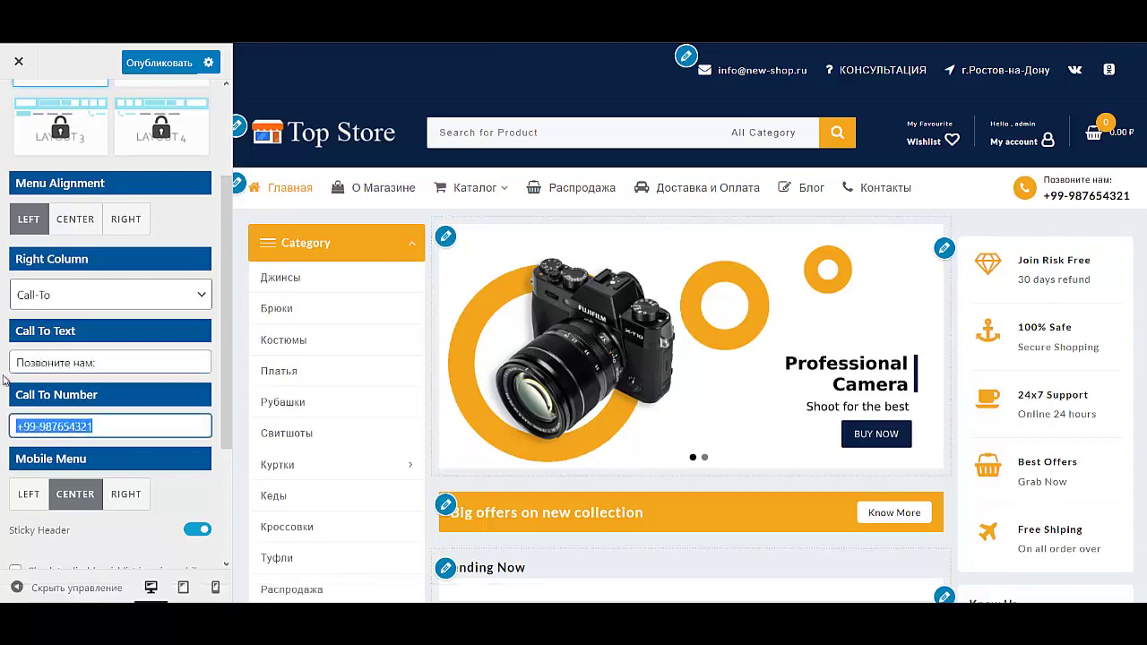
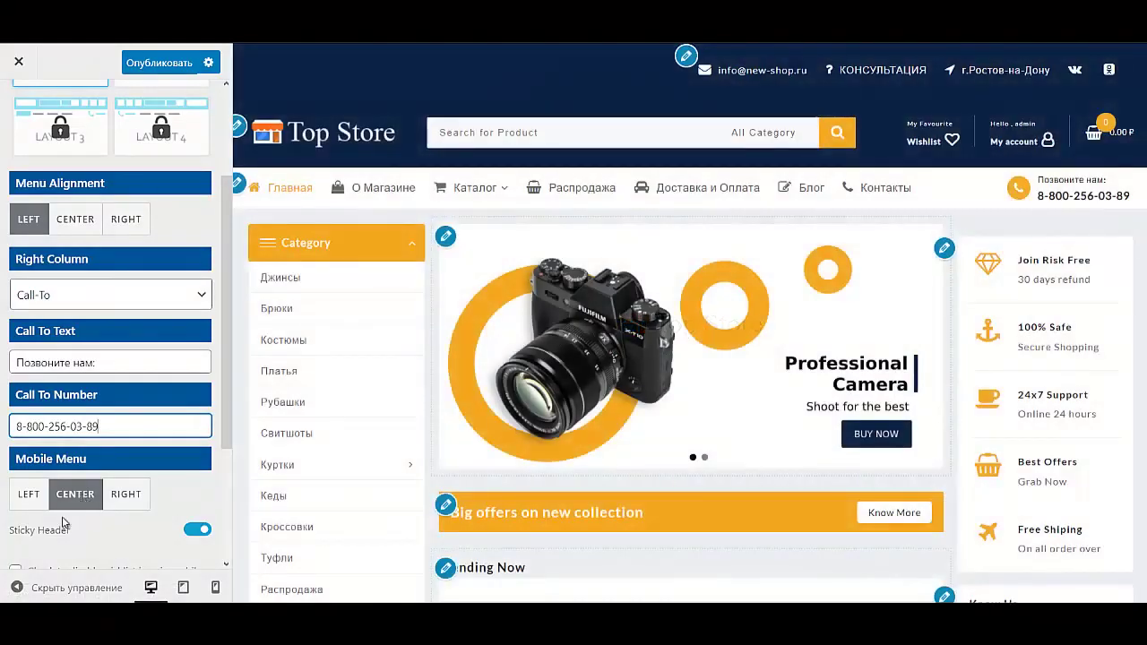
Step: Switch Sticky Header on and look over the mobile icon options
{"action": "scroll", "coordinate": [61, 523], "scroll_direction": "down", "scroll_amount": 2}
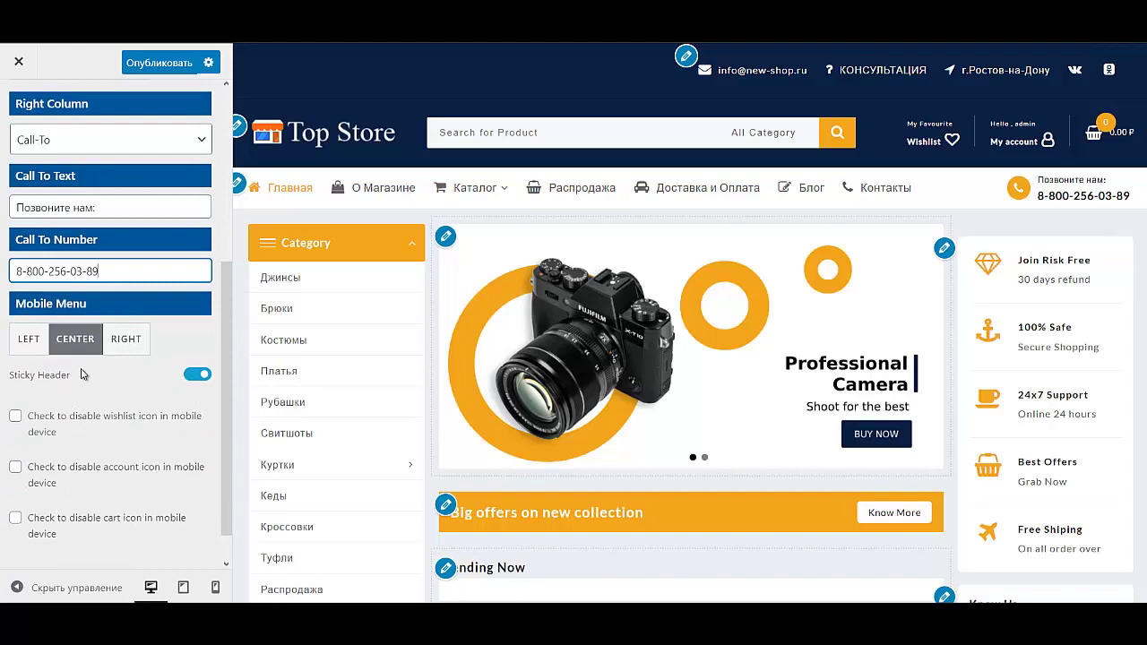
{"action": "left_click", "coordinate": [195, 375]}
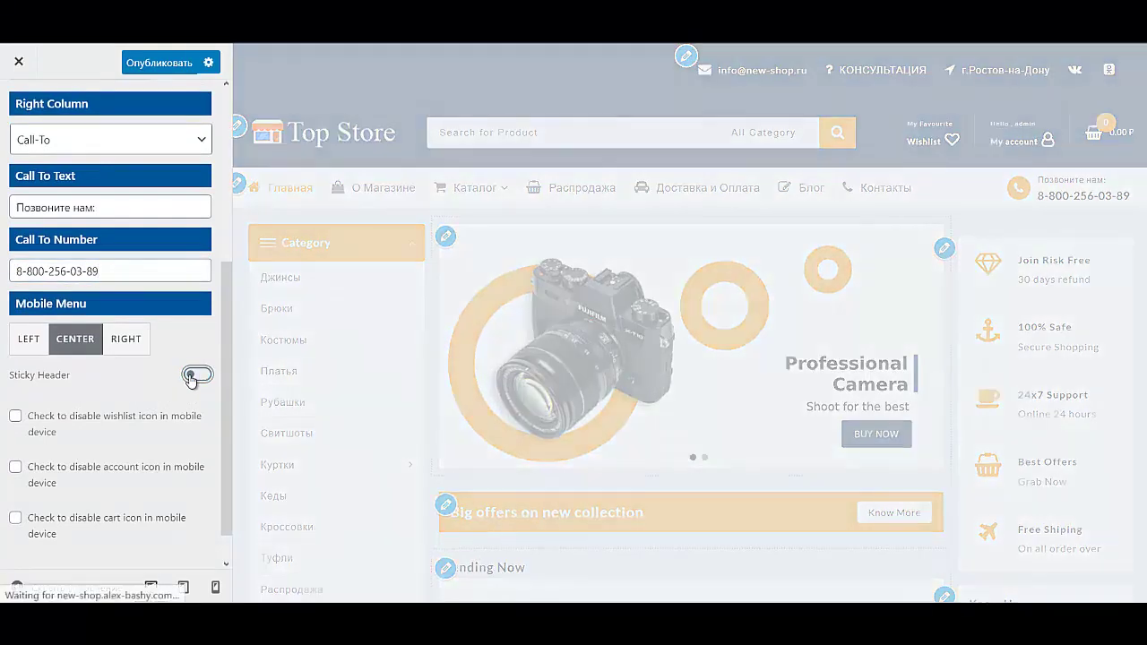
{"action": "scroll", "coordinate": [54, 466], "scroll_direction": "down", "scroll_amount": 1}
{"action": "left_click_drag", "start_coordinate": [26, 375], "coordinate": [63, 498]}
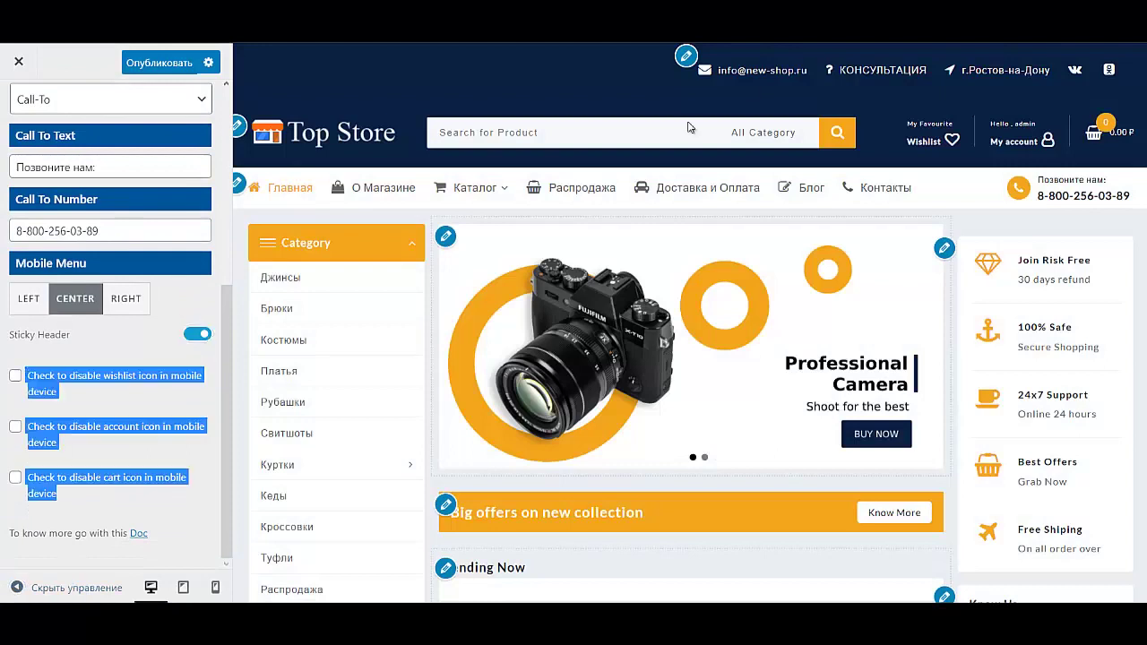
{"action": "left_click", "coordinate": [119, 348]}
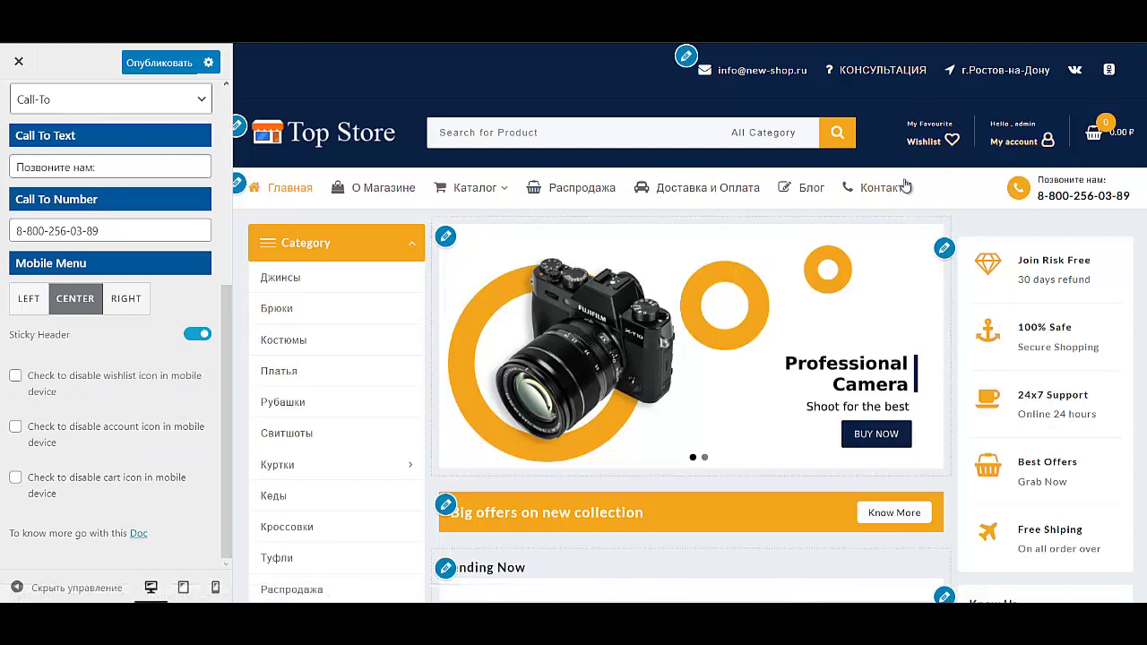
{"action": "scroll", "coordinate": [107, 224], "scroll_direction": "up", "scroll_amount": 5}
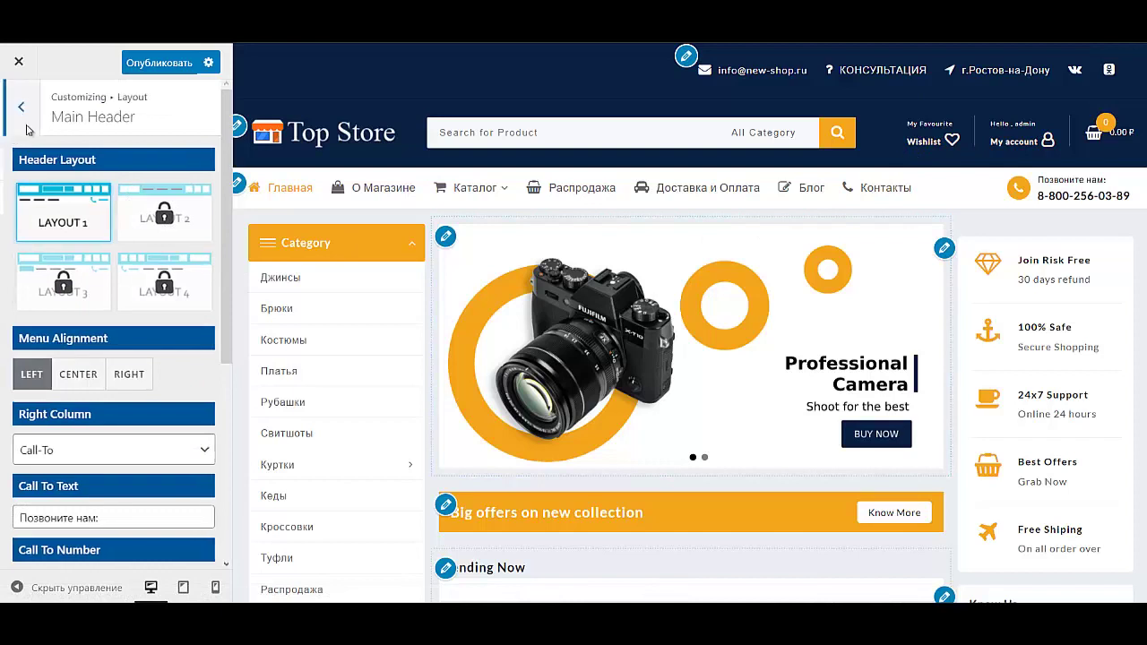
Step: Change the blog Read More Text to 'Подробнее'
{"action": "left_click", "coordinate": [23, 112]}
{"action": "left_click", "coordinate": [19, 106]}
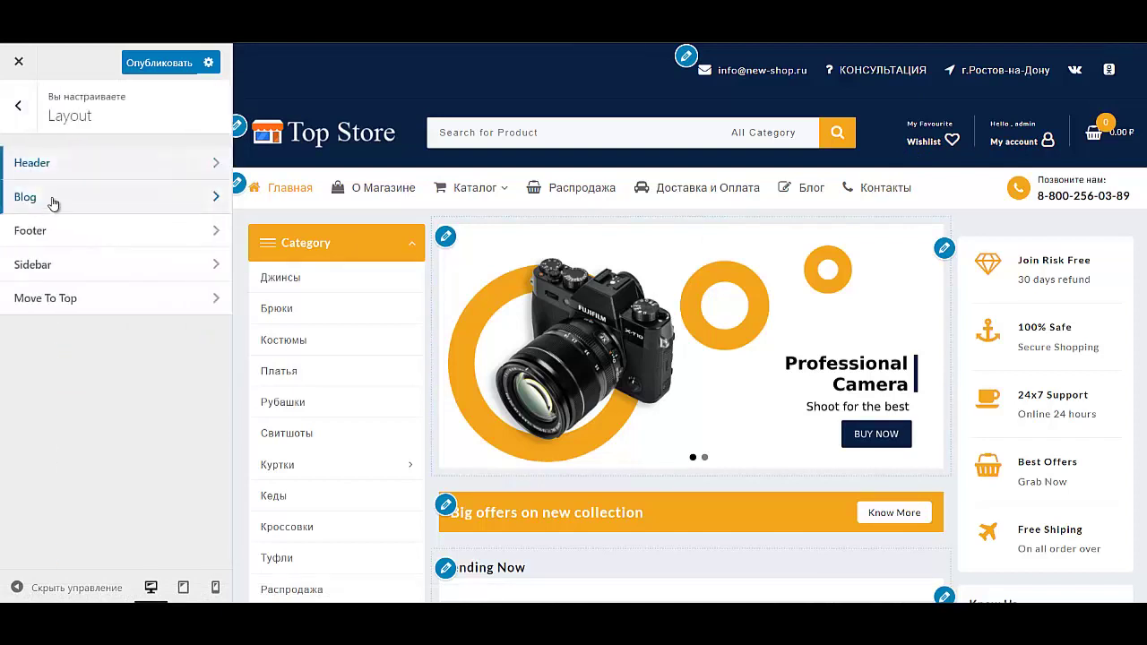
{"action": "left_click", "coordinate": [53, 199]}
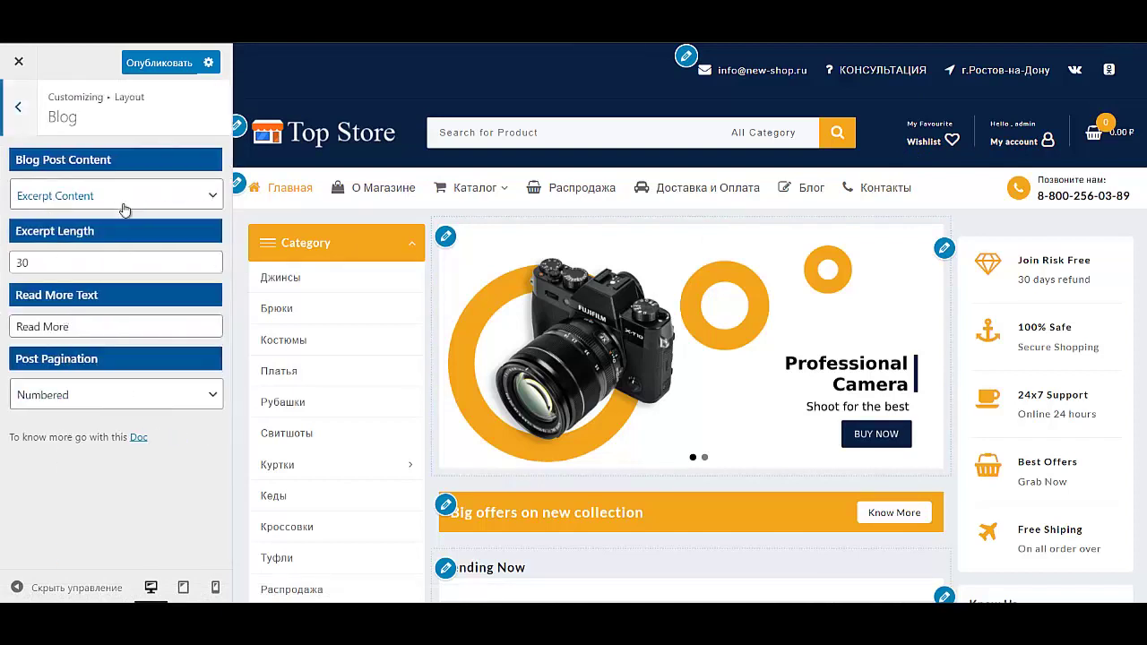
{"action": "triple_click", "coordinate": [103, 326]}
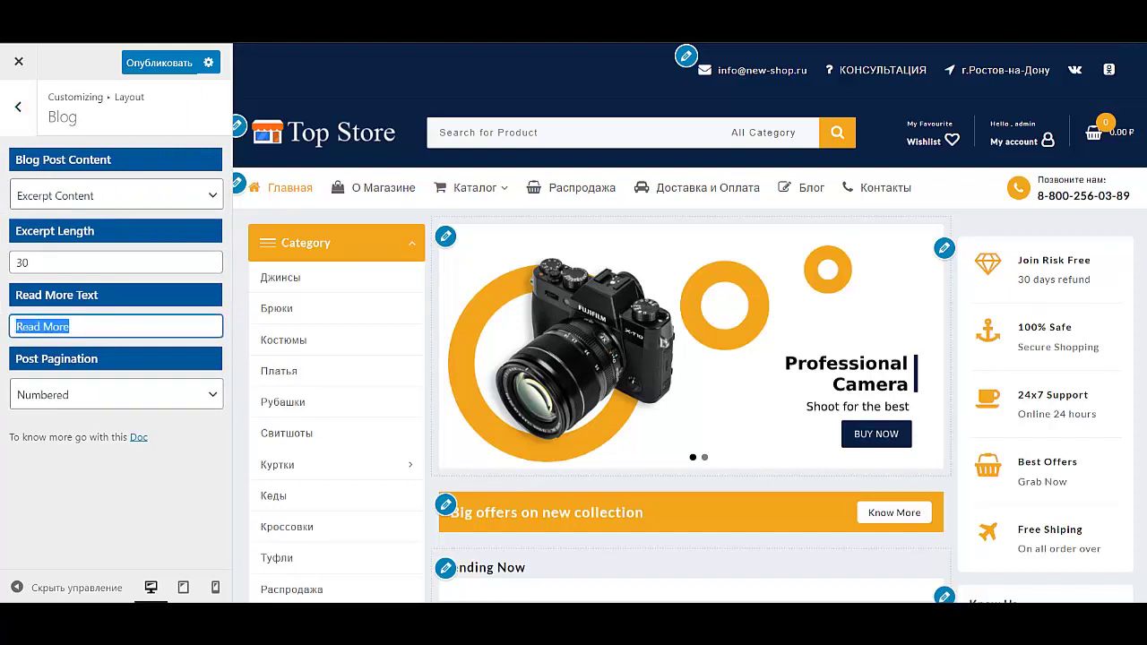
{"action": "type", "text": "Подробнее"}
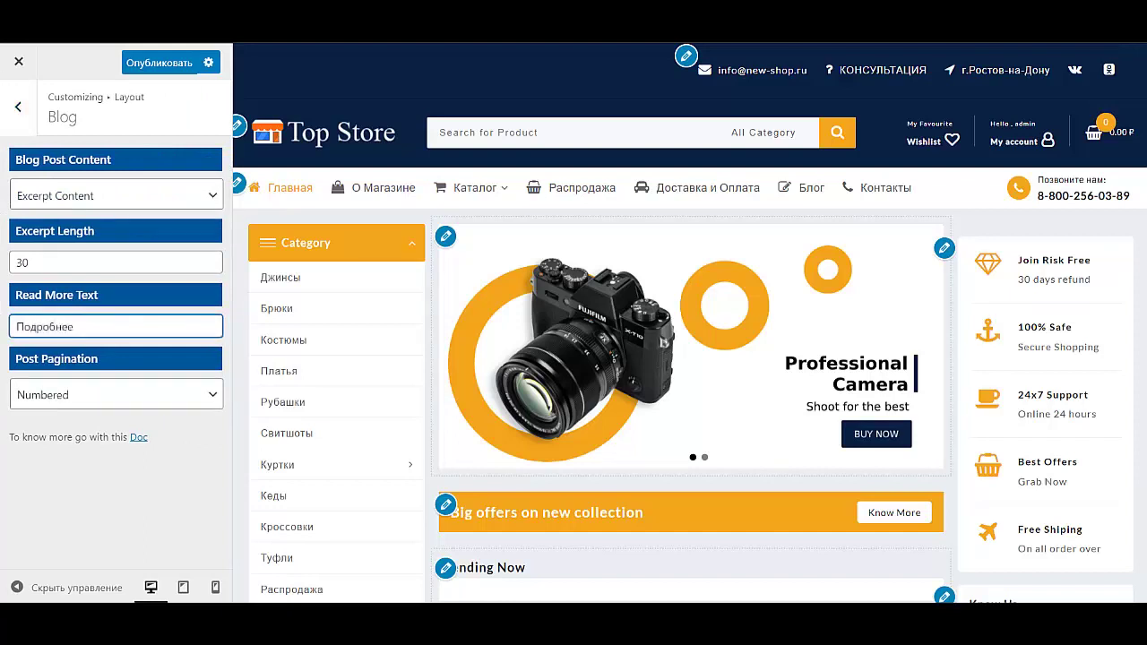
Step: Review the Sidebar and Move To Top layout settings
{"action": "left_click", "coordinate": [18, 105]}
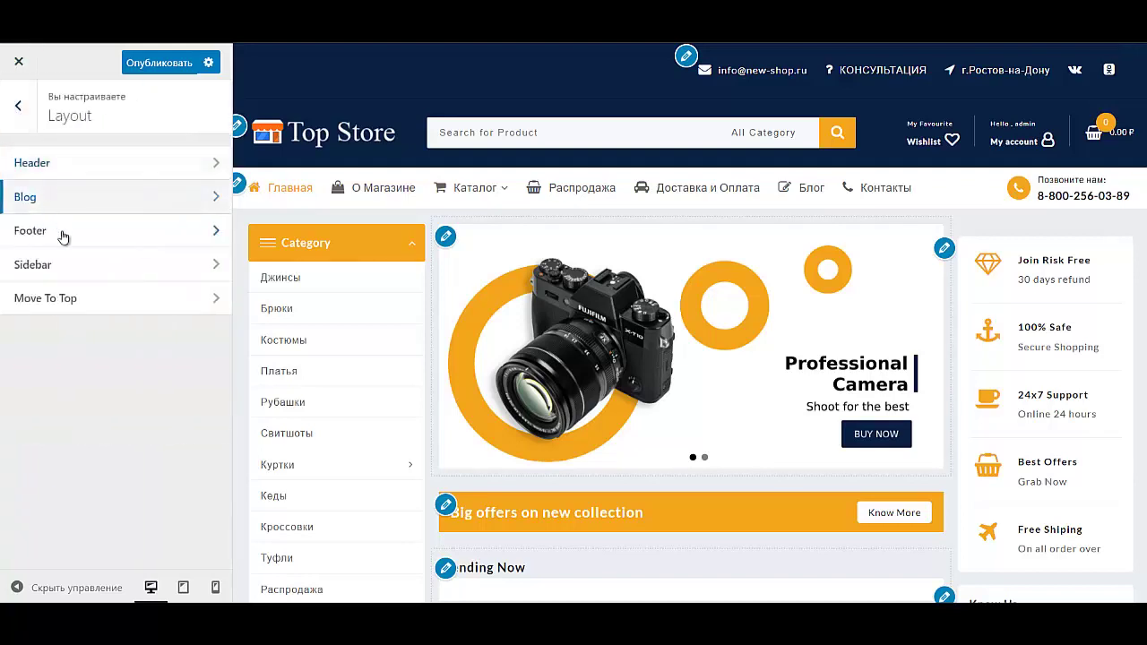
{"action": "left_click", "coordinate": [107, 275]}
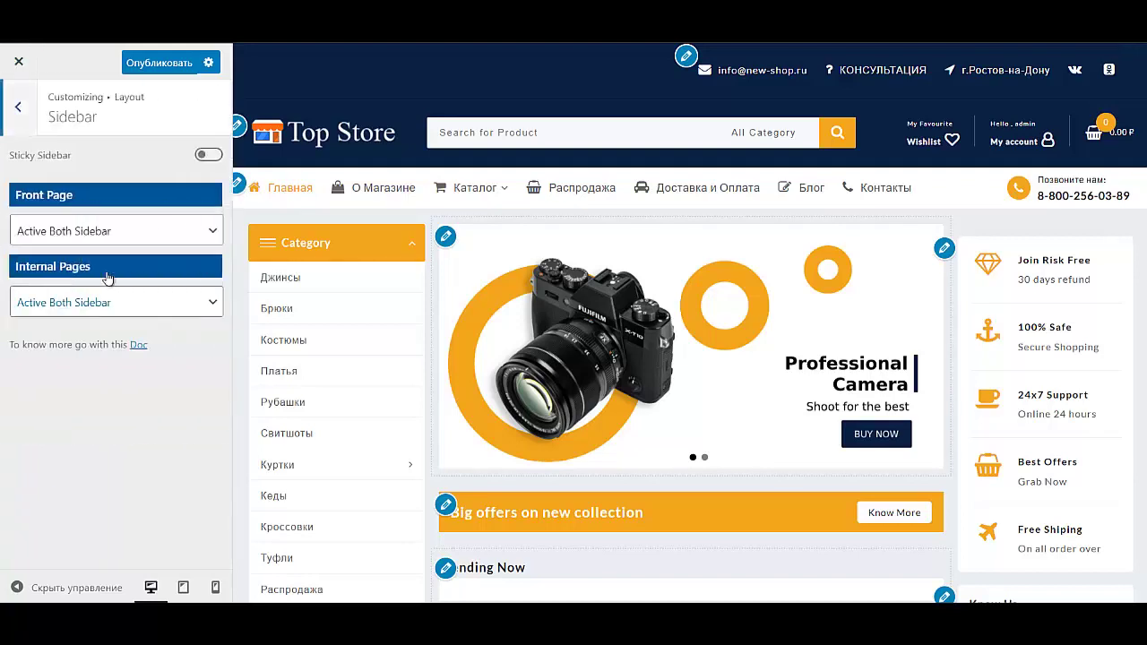
{"action": "left_click", "coordinate": [19, 107]}
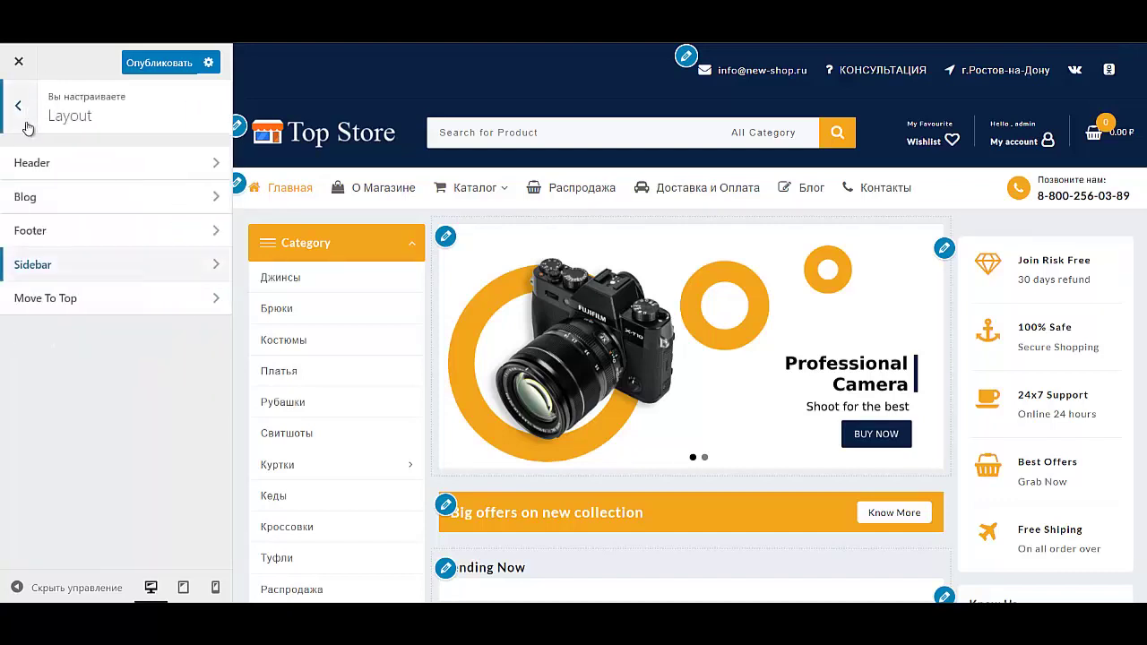
{"action": "left_click", "coordinate": [84, 301]}
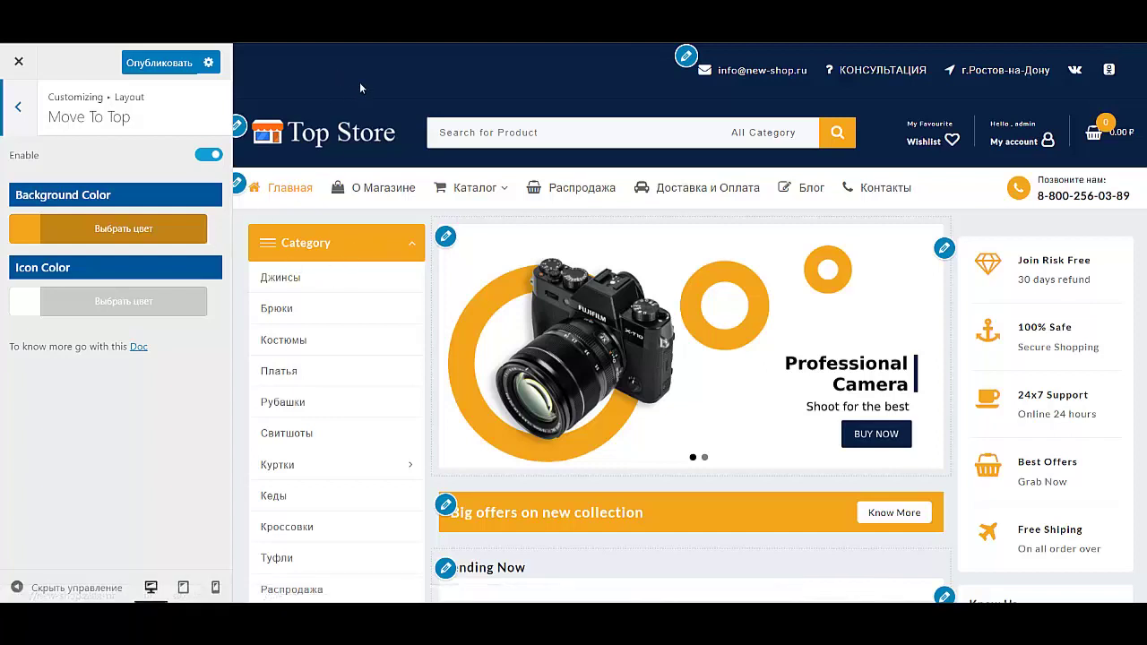
{"action": "left_click", "coordinate": [24, 115]}
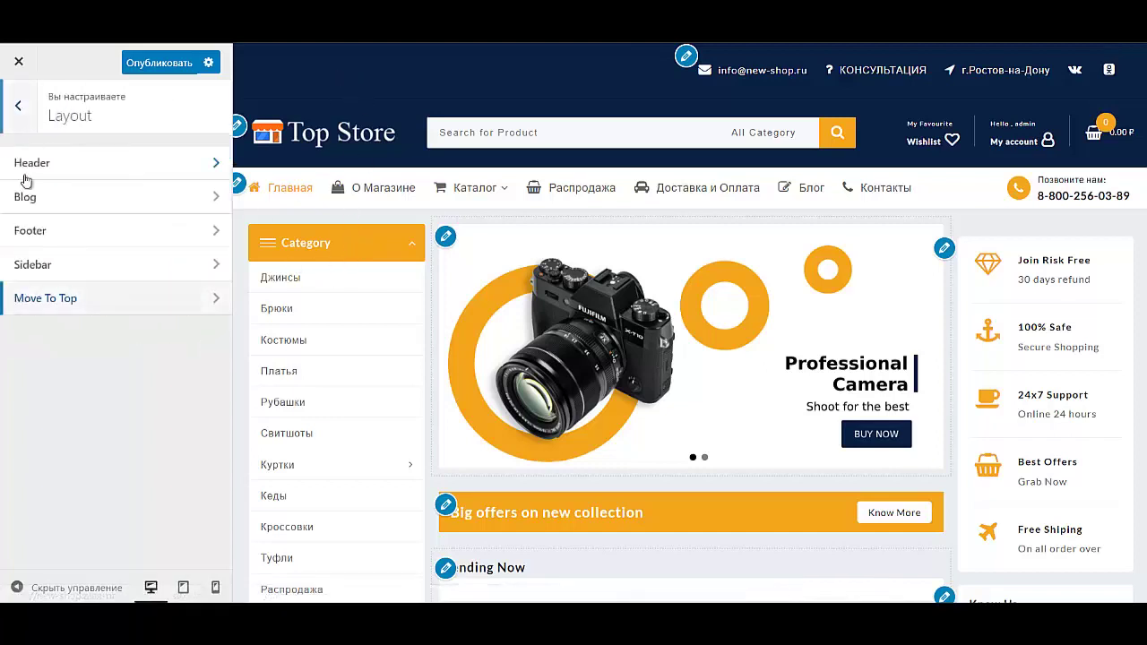
{"action": "left_click", "coordinate": [75, 163]}
Step: Look over the Main Header settings again
{"action": "left_click", "coordinate": [84, 200]}
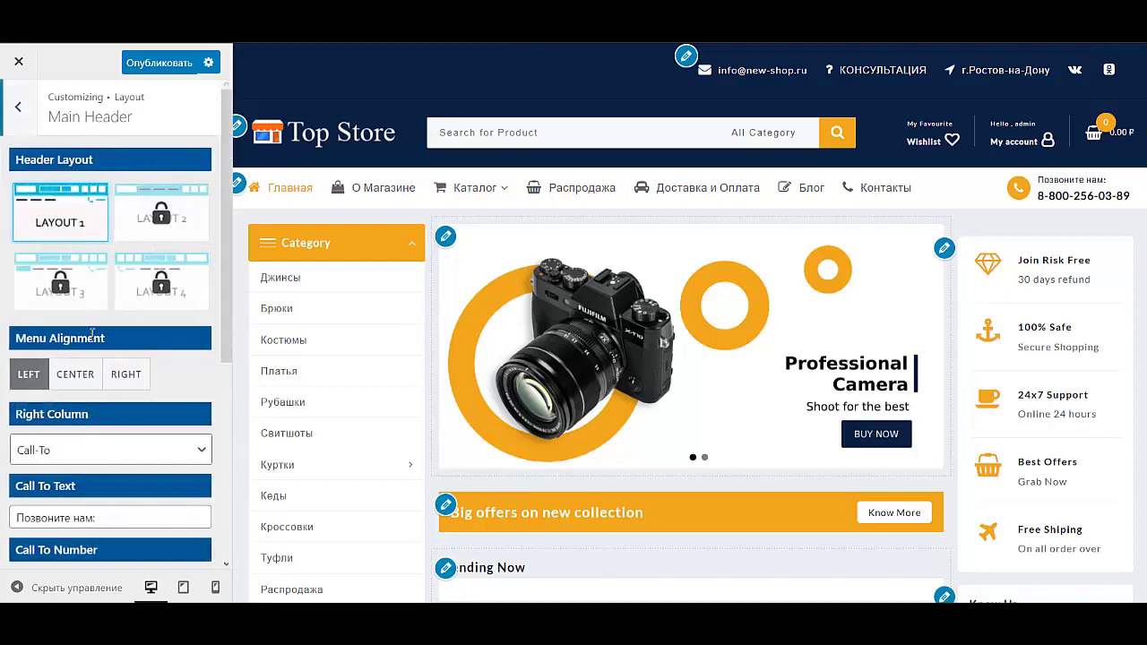
{"action": "scroll", "coordinate": [99, 446], "scroll_direction": "down", "scroll_amount": 4}
{"action": "scroll", "coordinate": [99, 446], "scroll_direction": "up", "scroll_amount": 4}
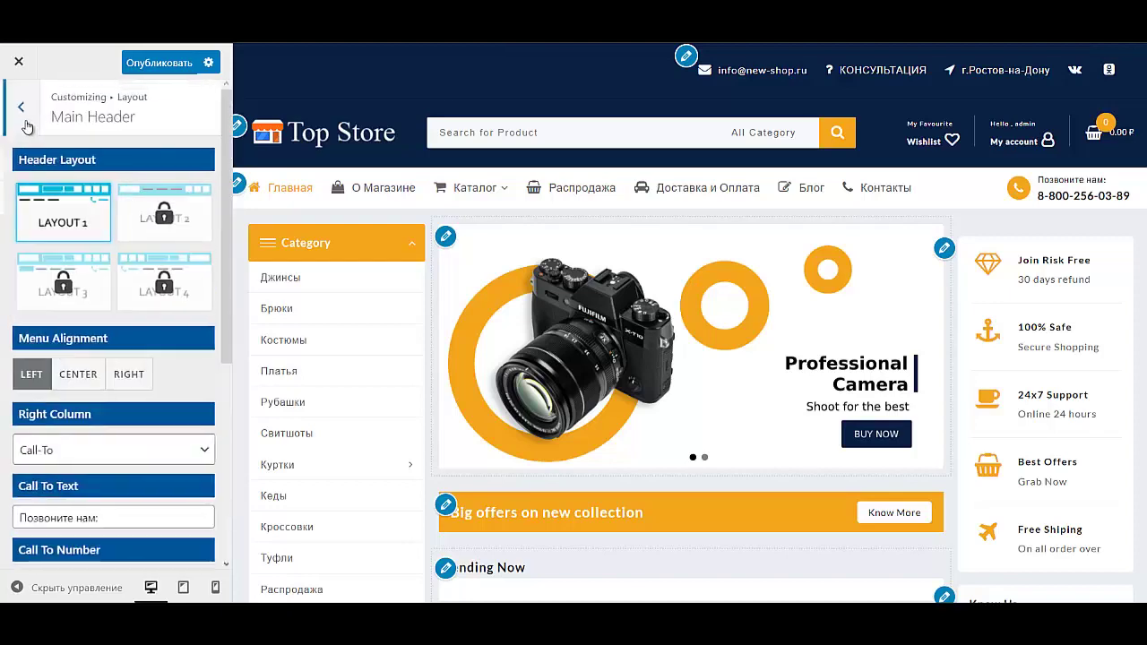
{"action": "left_click", "coordinate": [18, 106]}
Step: Select the Above Header border colour code #09275e, leaving it navy
{"action": "left_click", "coordinate": [87, 166]}
{"action": "scroll", "coordinate": [137, 419], "scroll_direction": "down", "scroll_amount": 3}
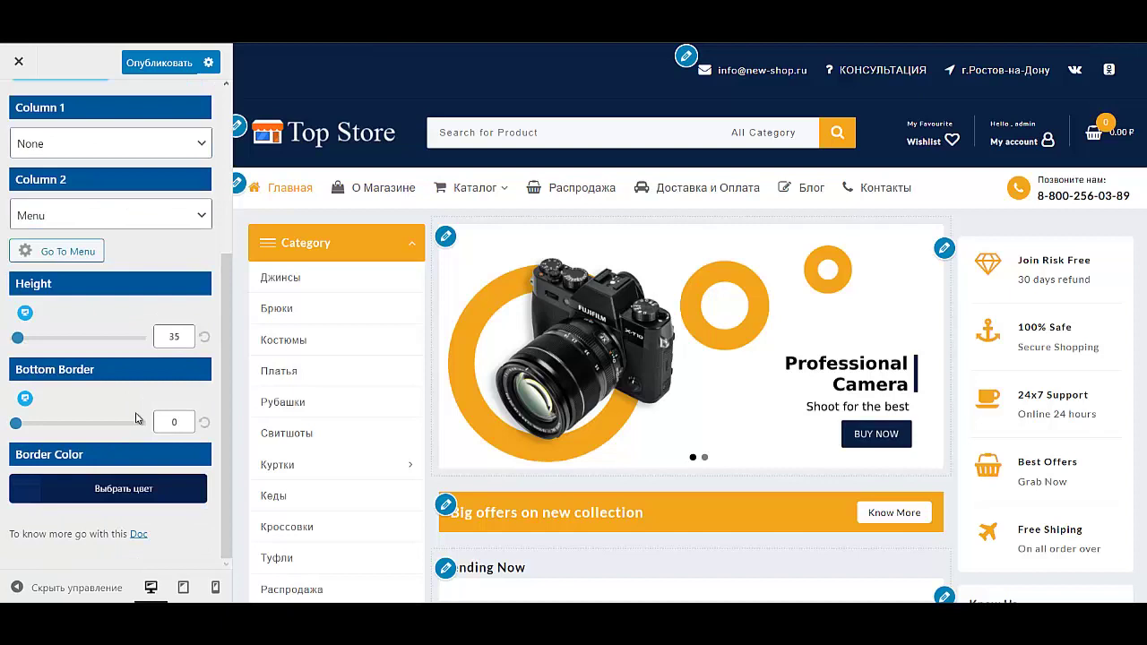
{"action": "left_click", "coordinate": [116, 496]}
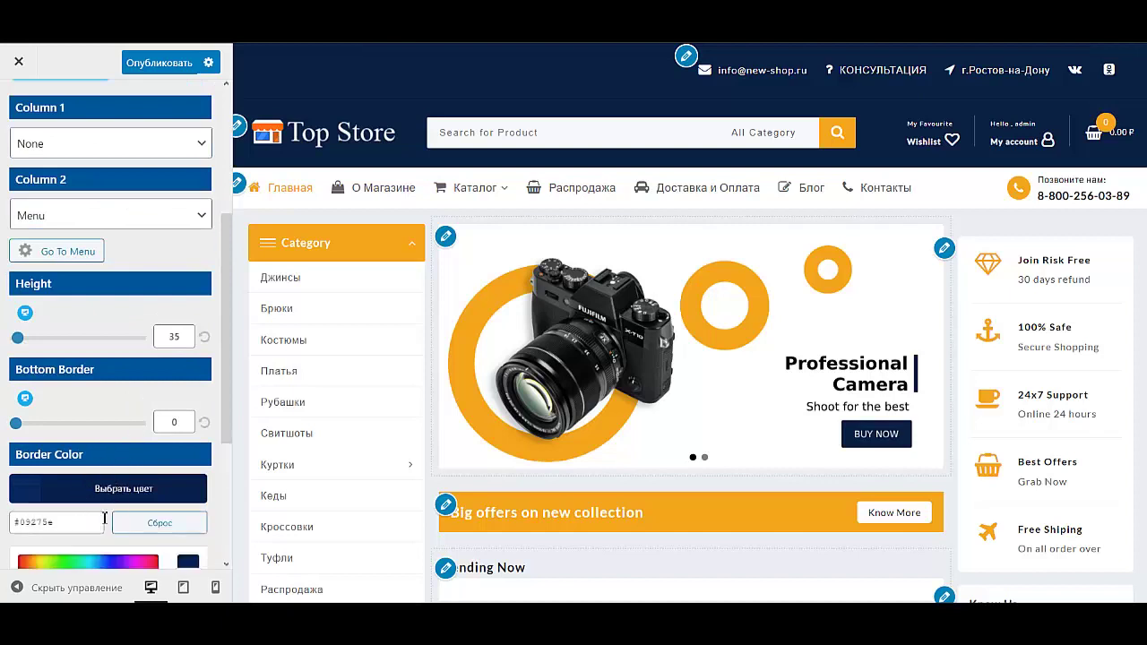
{"action": "scroll", "coordinate": [104, 519], "scroll_direction": "down", "scroll_amount": 3}
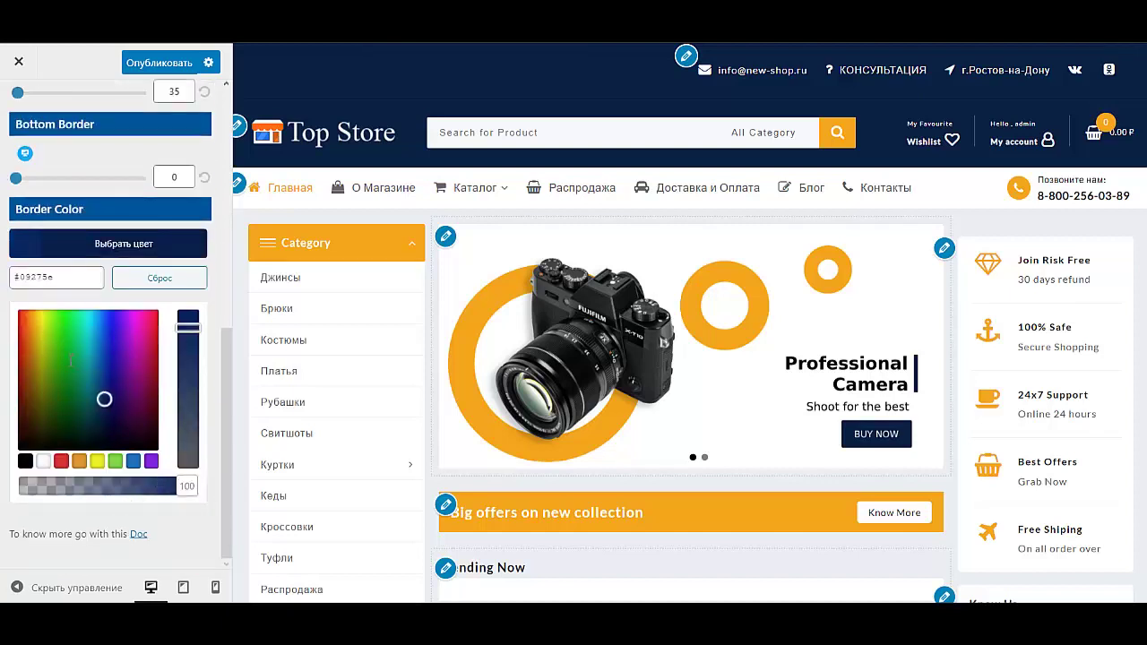
{"action": "triple_click", "coordinate": [72, 277]}
{"action": "key", "text": "ctrl+c"}
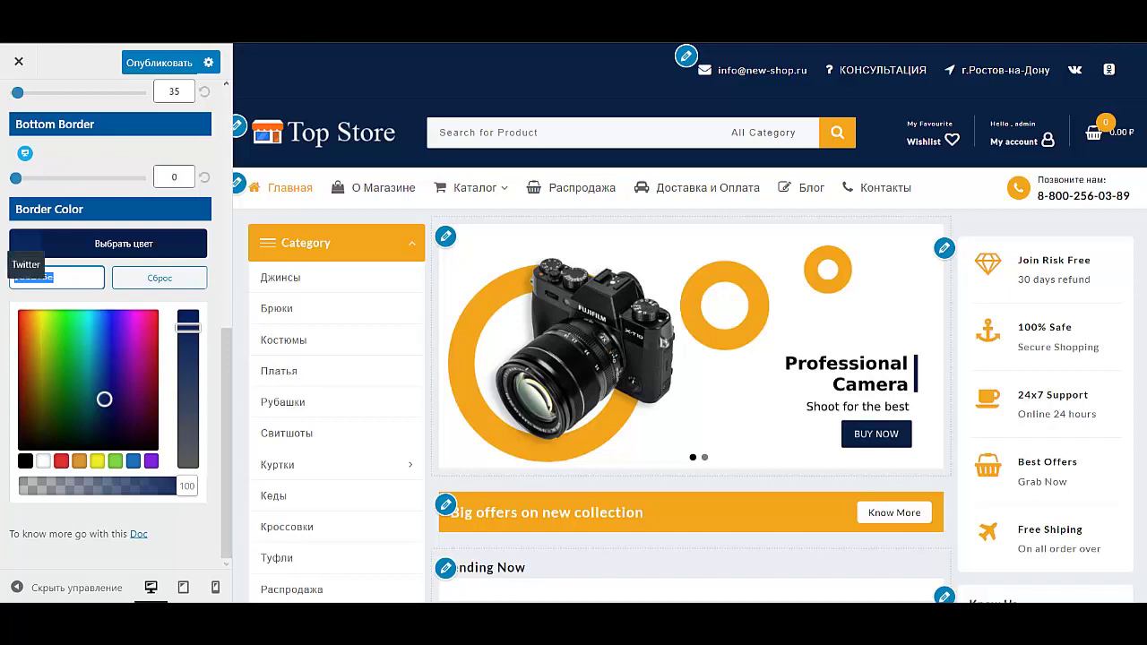
{"action": "scroll", "coordinate": [21, 179], "scroll_direction": "up", "scroll_amount": 6}
{"action": "left_click", "coordinate": [20, 107]}
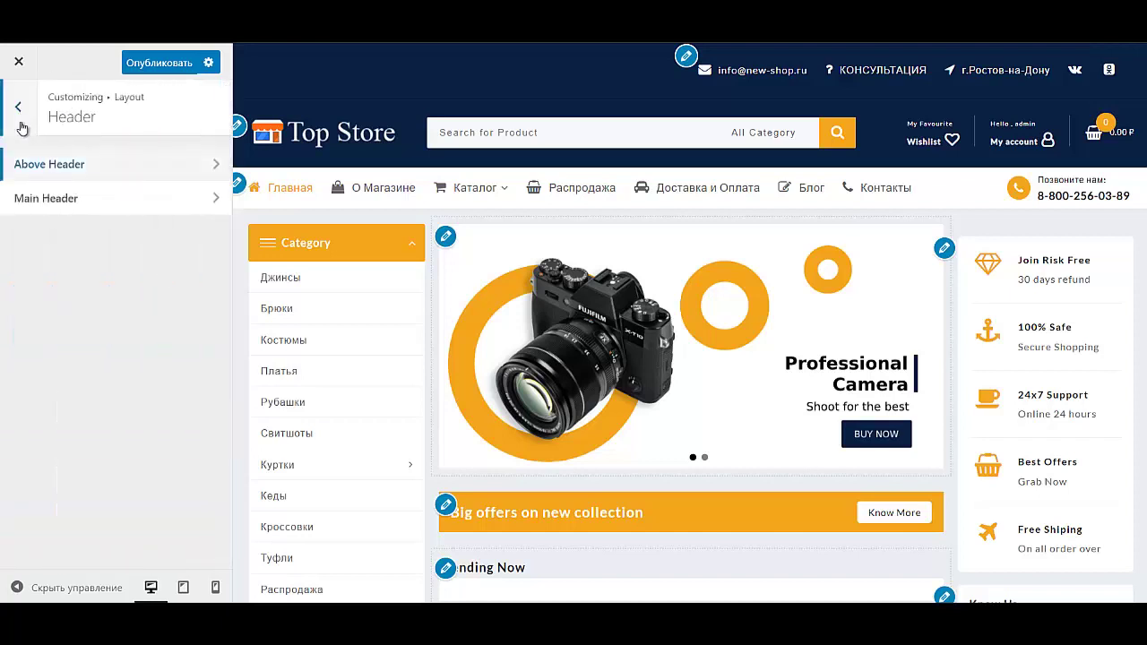
Step: Change the Move To Top background colour from orange #f4a51c to navy #09275e
{"action": "left_click", "coordinate": [19, 109]}
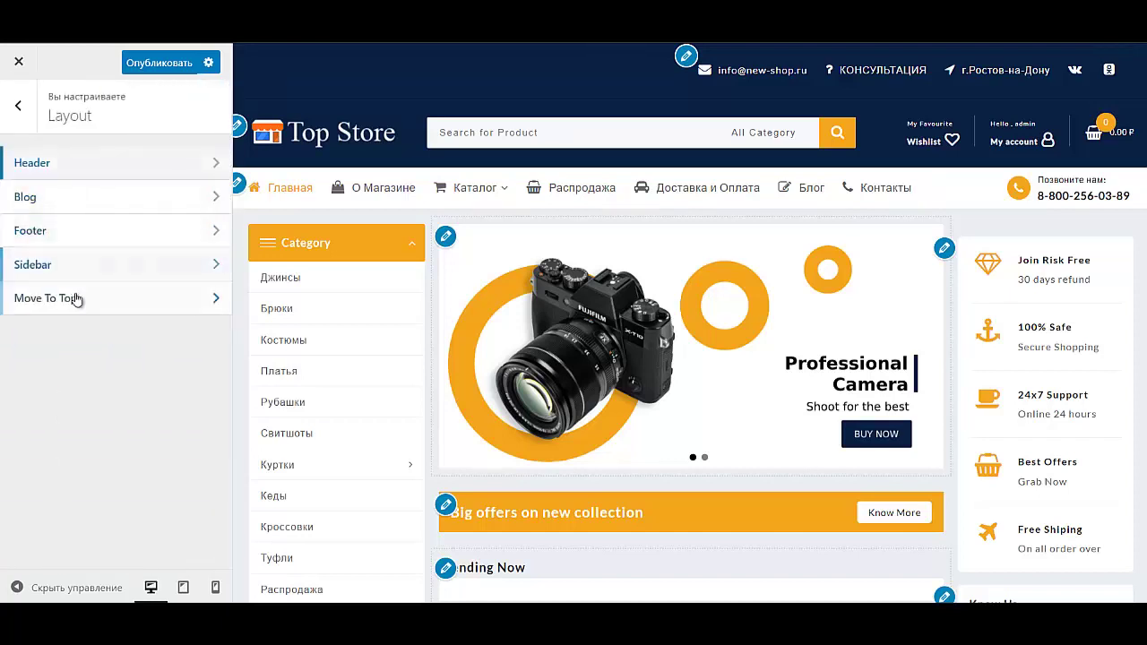
{"action": "left_click", "coordinate": [77, 300]}
{"action": "left_click", "coordinate": [54, 229]}
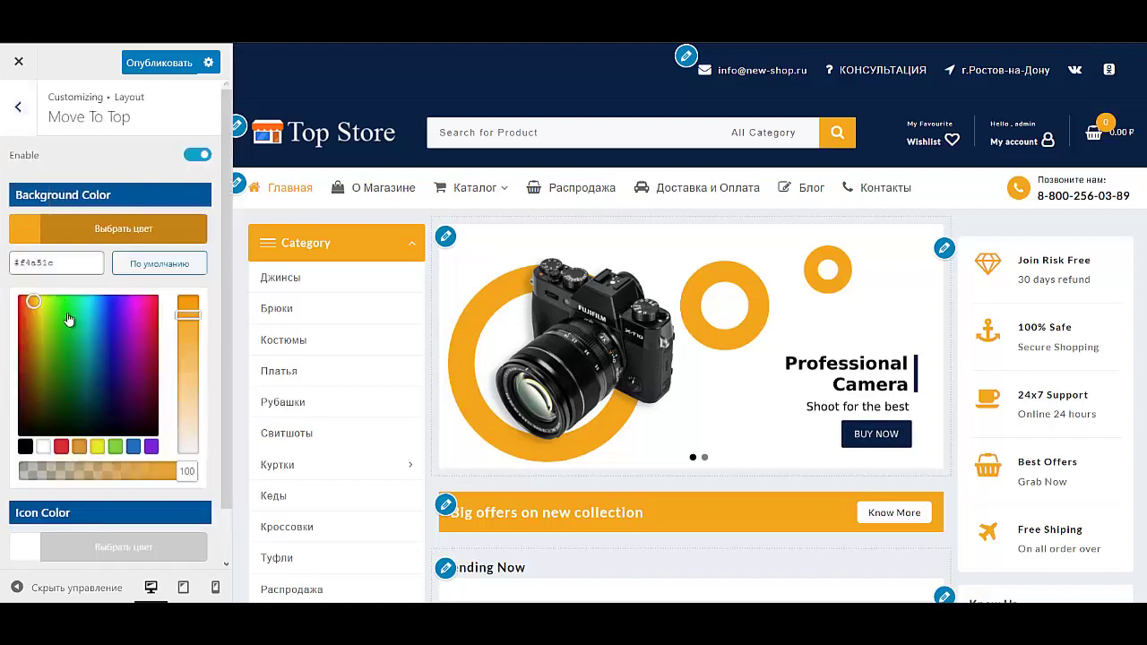
{"action": "left_click", "coordinate": [72, 263]}
{"action": "left_click_drag", "start_coordinate": [11, 263], "coordinate": [54, 264]}
{"action": "key", "text": "ctrl+v"}
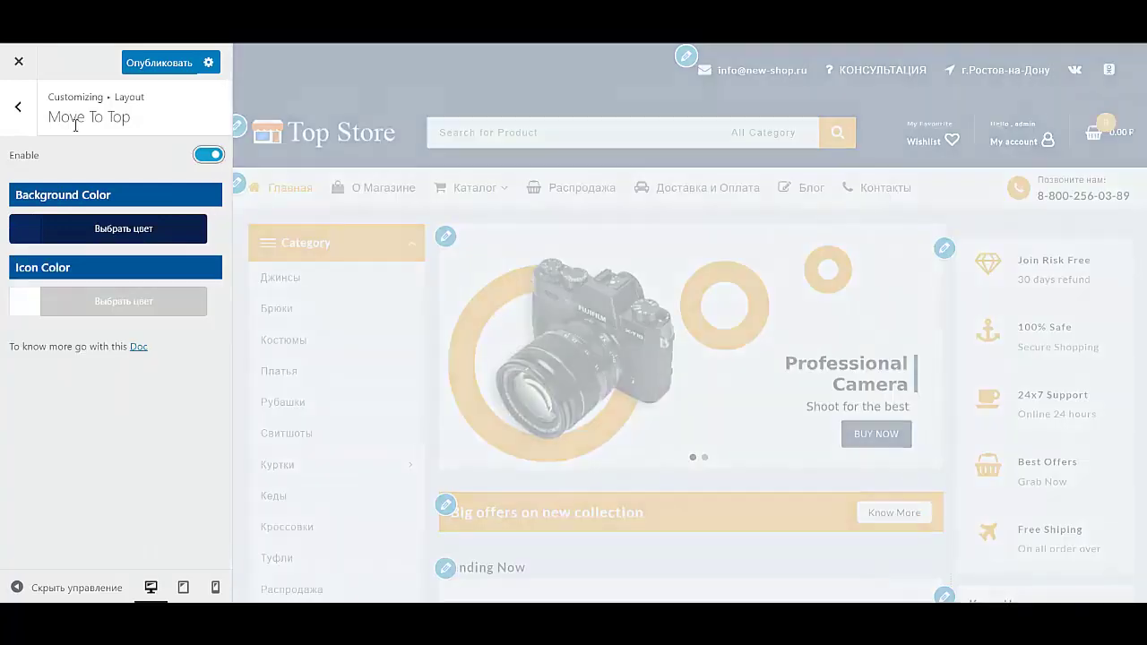
{"action": "left_click", "coordinate": [21, 107]}
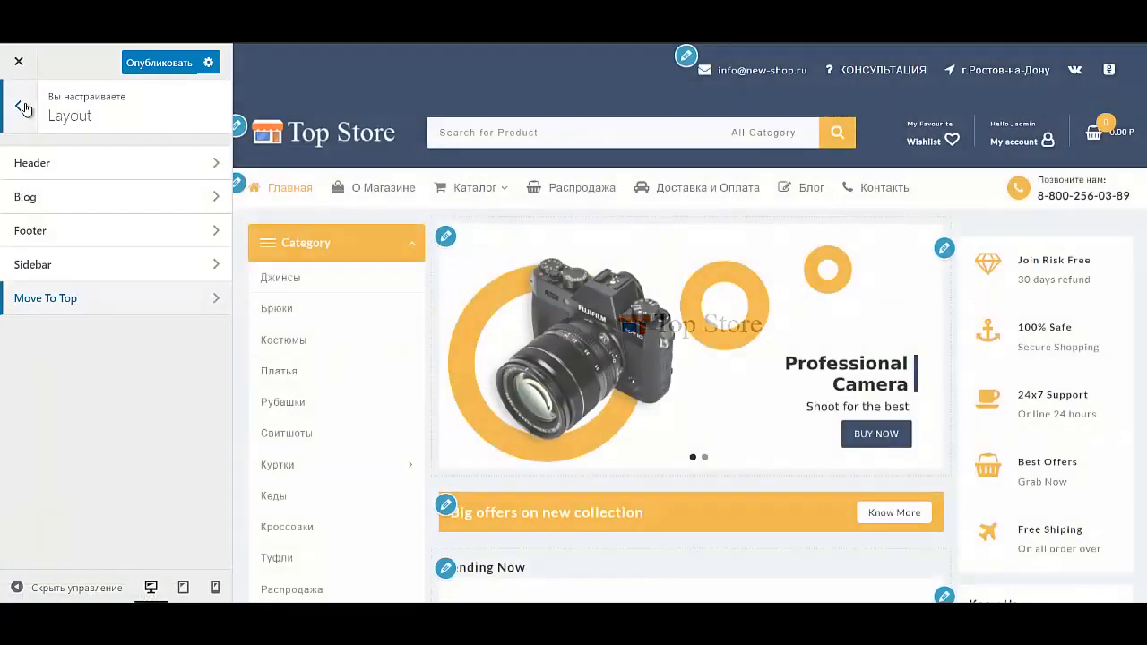
{"action": "left_click", "coordinate": [24, 107]}
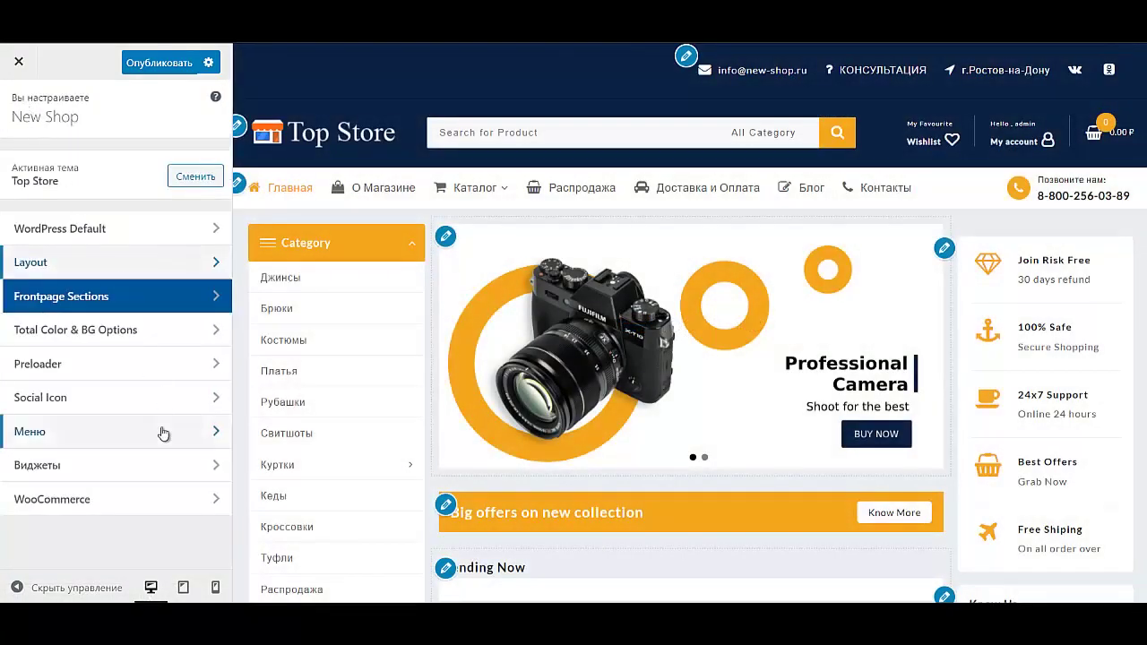
Step: Replace the orange Theme Color in Global Colors with navy #09275e
{"action": "left_click", "coordinate": [115, 331]}
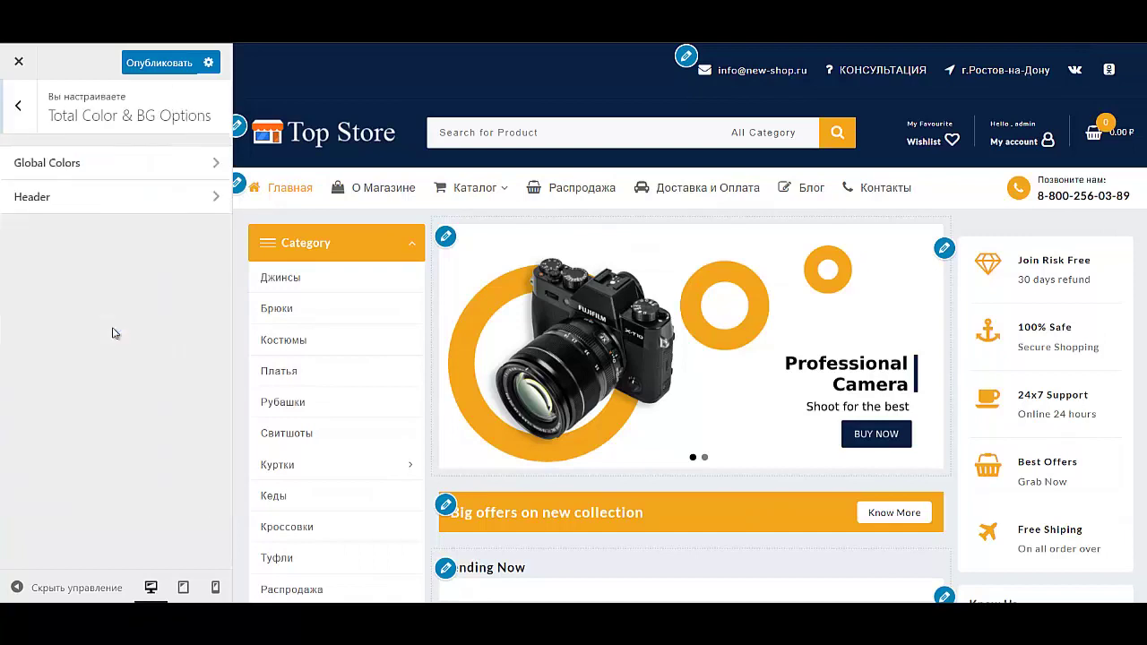
{"action": "left_click", "coordinate": [112, 161]}
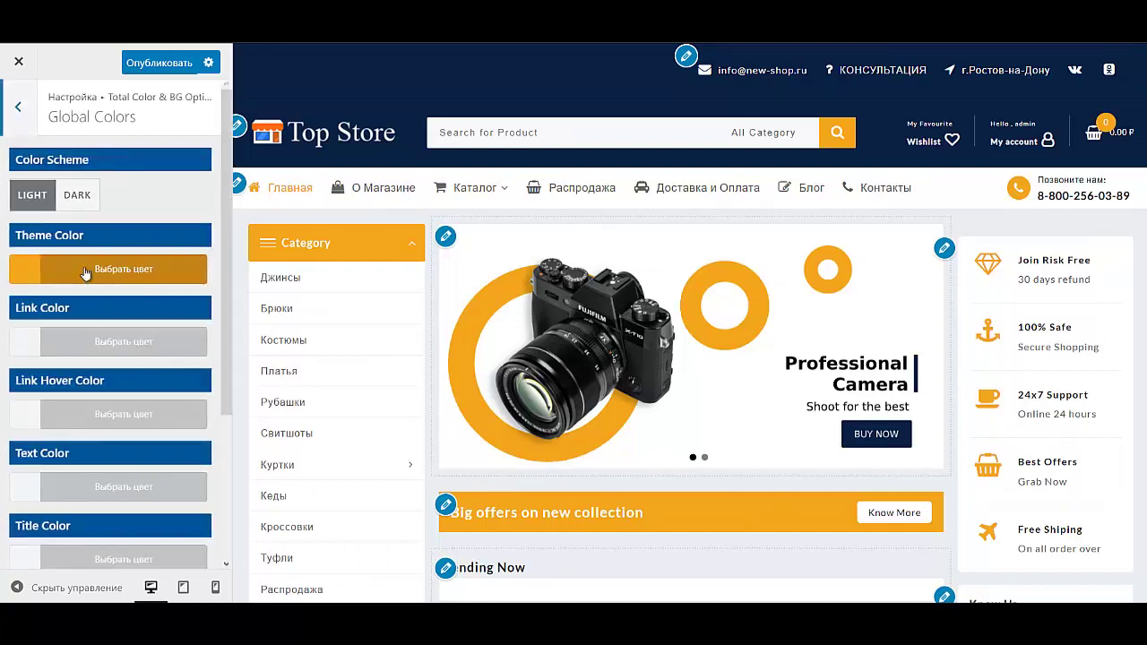
{"action": "left_click", "coordinate": [94, 268]}
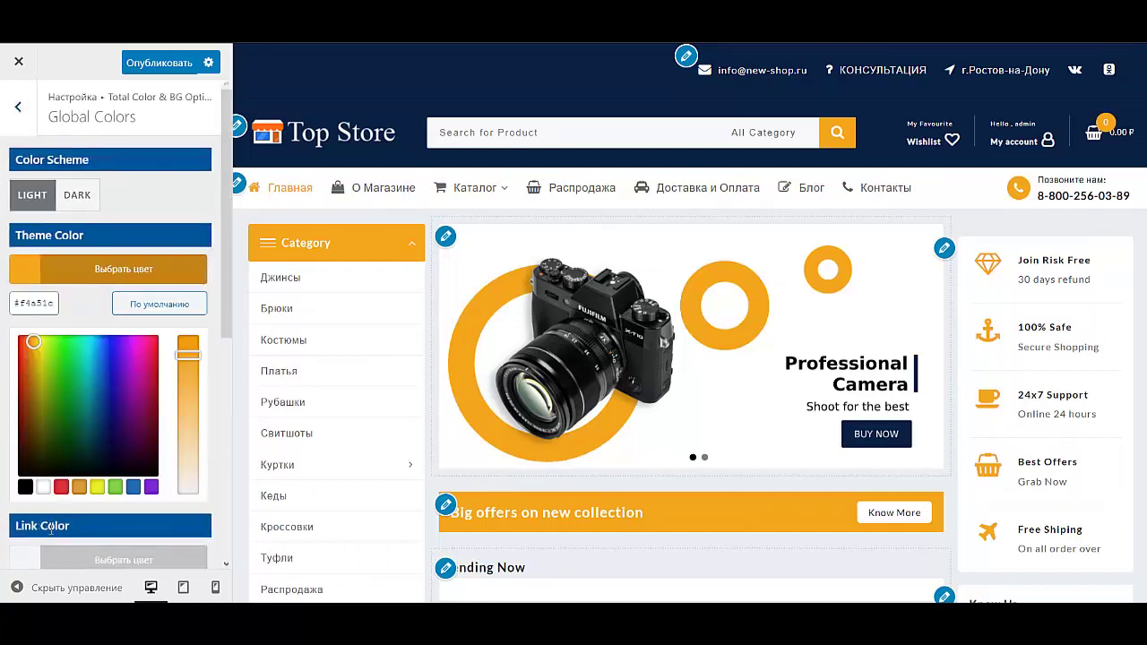
{"action": "left_click_drag", "start_coordinate": [55, 304], "coordinate": [5, 296]}
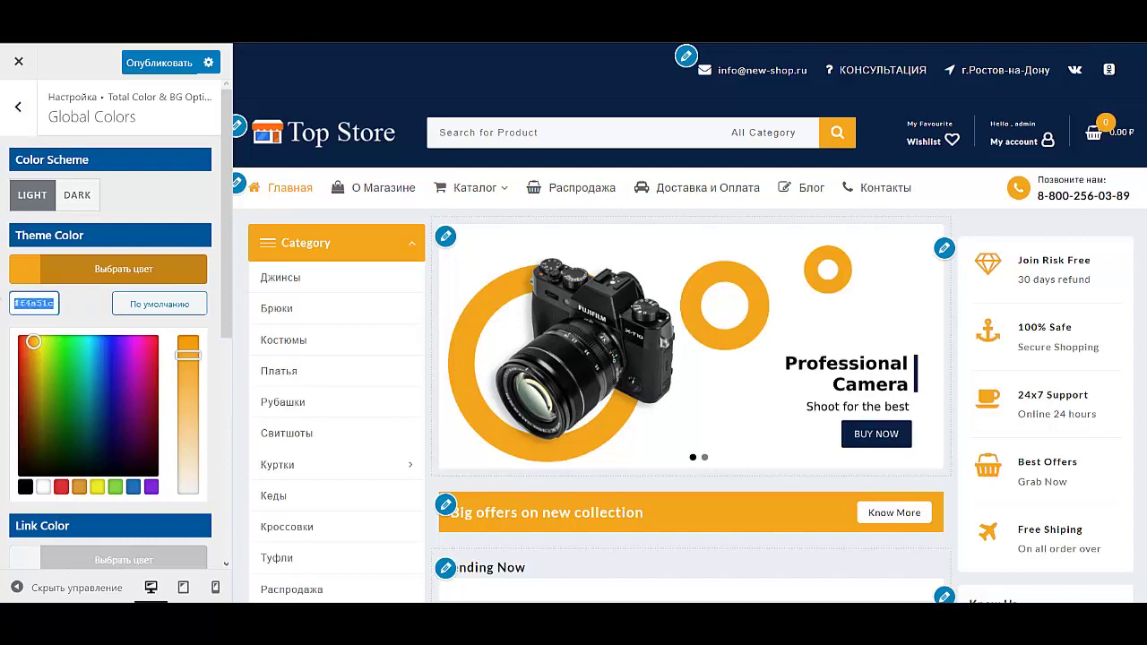
{"action": "key", "text": "BackSpace"}
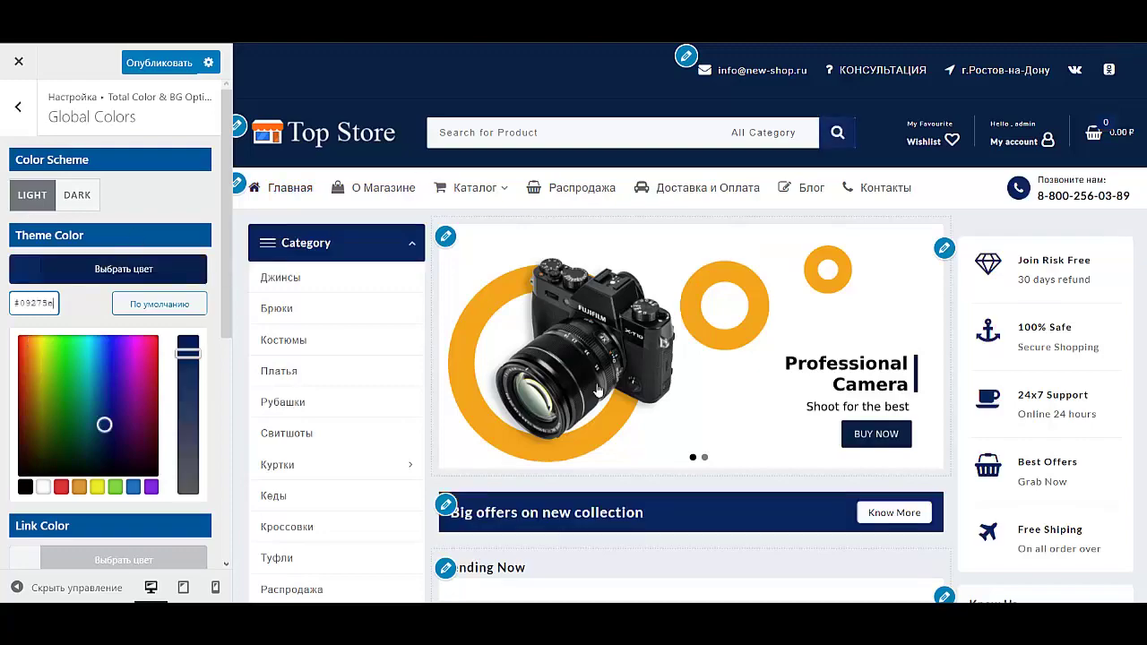
Step: Preview the Dark colour scheme, then switch back to the Light scheme
{"action": "scroll", "coordinate": [842, 336], "scroll_direction": "down", "scroll_amount": 7}
{"action": "scroll", "coordinate": [865, 353], "scroll_direction": "up", "scroll_amount": 7}
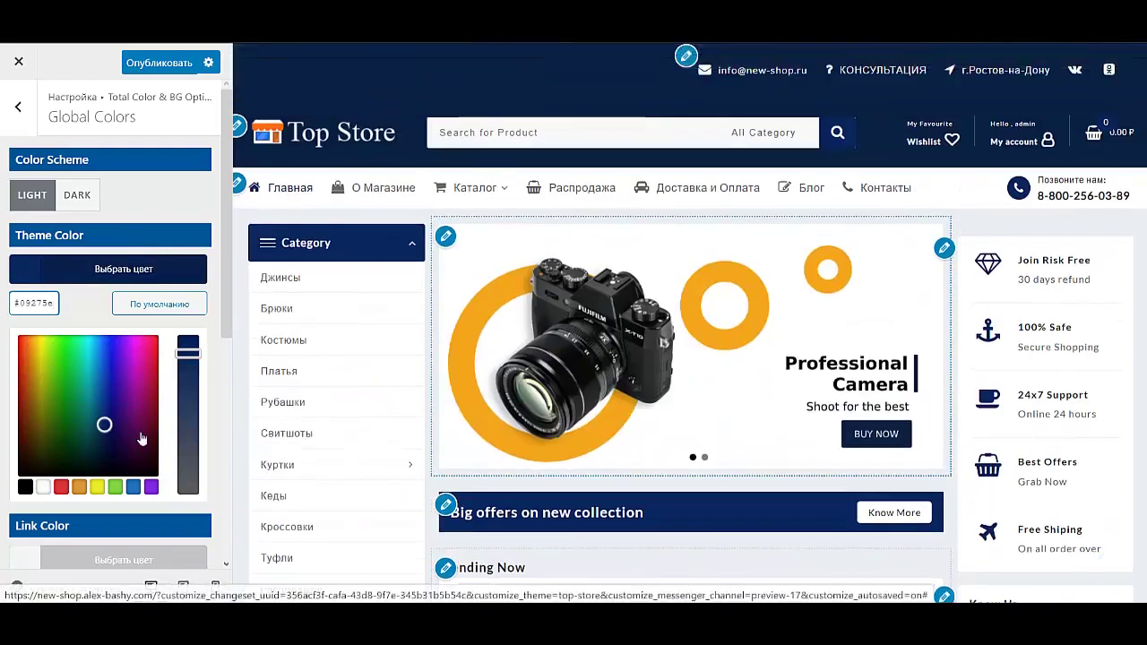
{"action": "scroll", "coordinate": [81, 430], "scroll_direction": "down", "scroll_amount": 5}
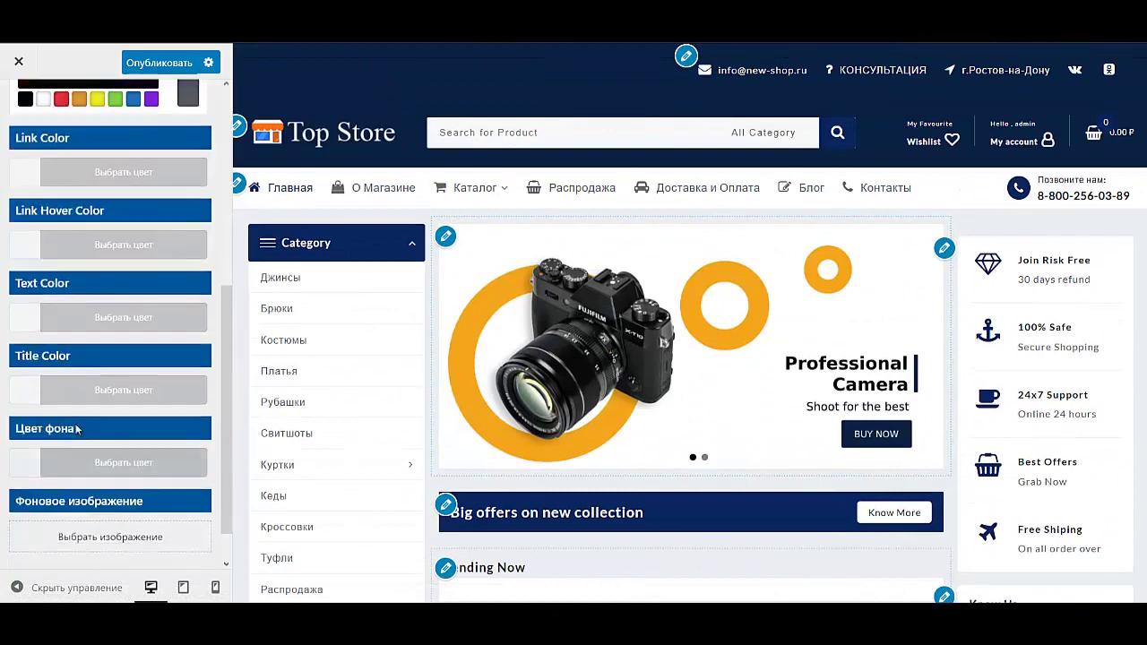
{"action": "scroll", "coordinate": [99, 414], "scroll_direction": "up", "scroll_amount": 3}
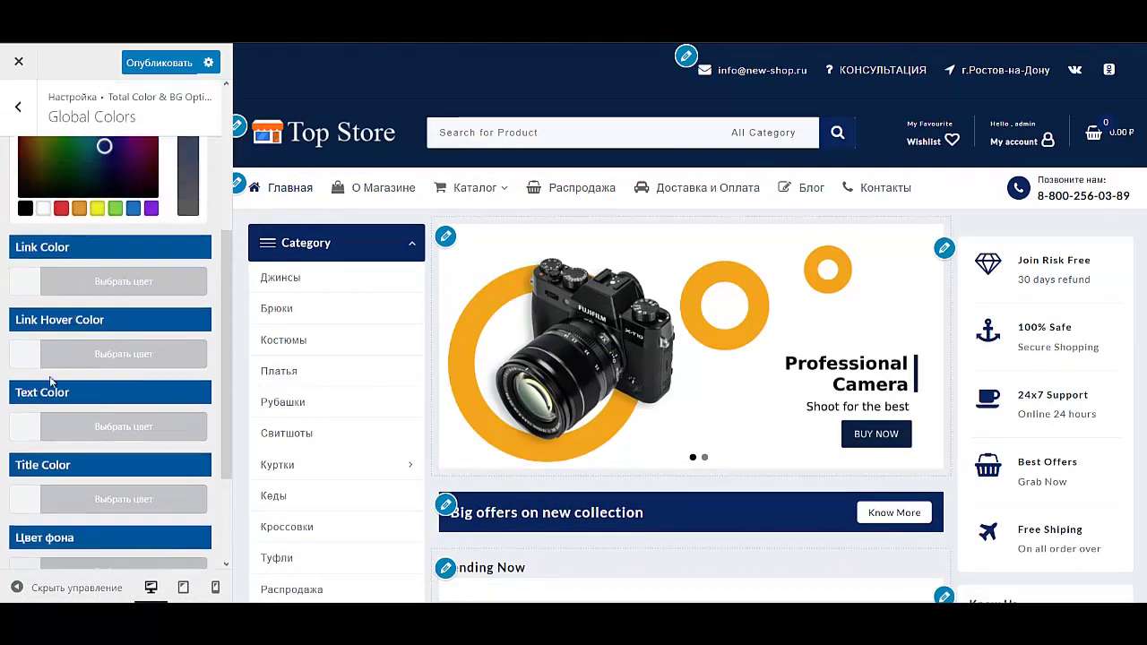
{"action": "scroll", "coordinate": [51, 382], "scroll_direction": "up", "scroll_amount": 3}
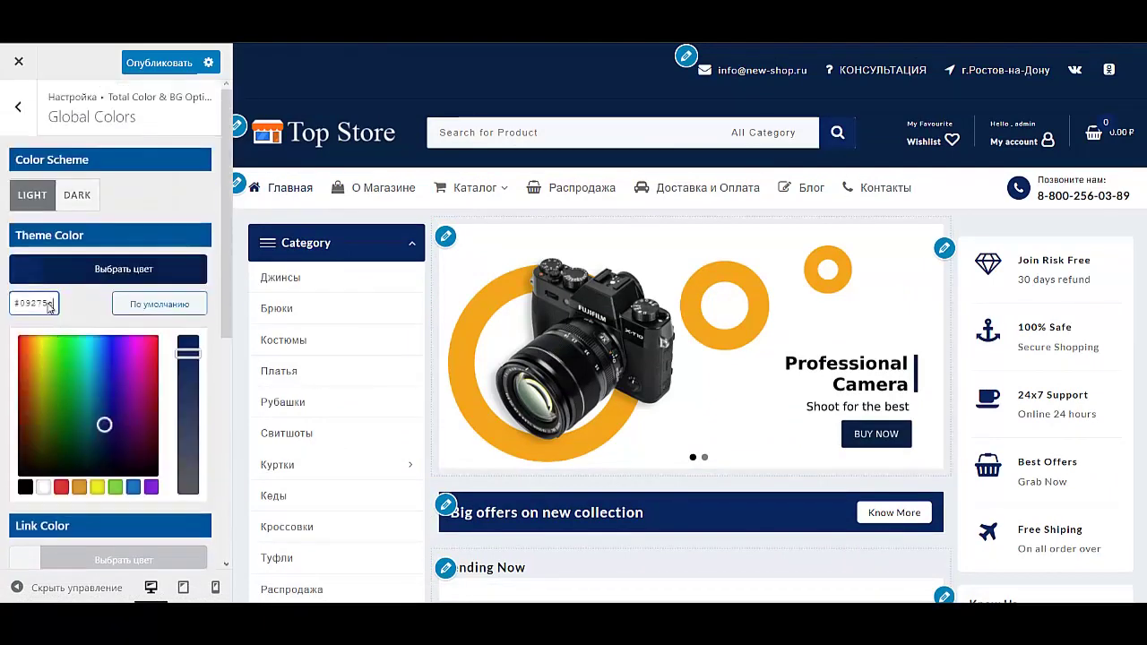
{"action": "left_click", "coordinate": [72, 202]}
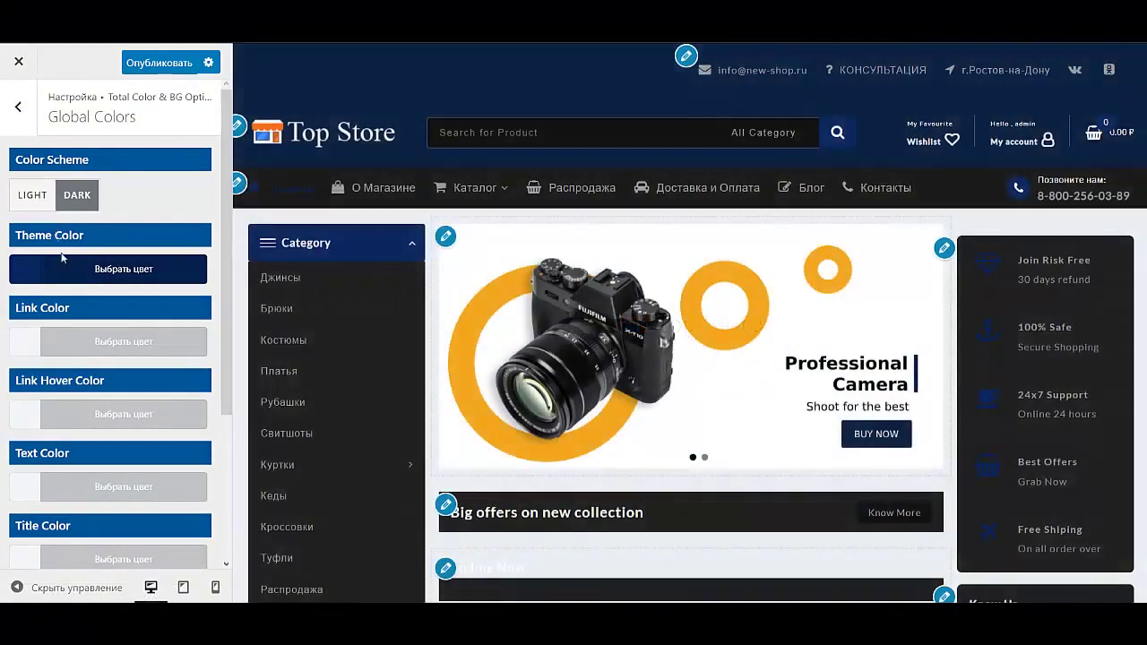
{"action": "left_click", "coordinate": [30, 203]}
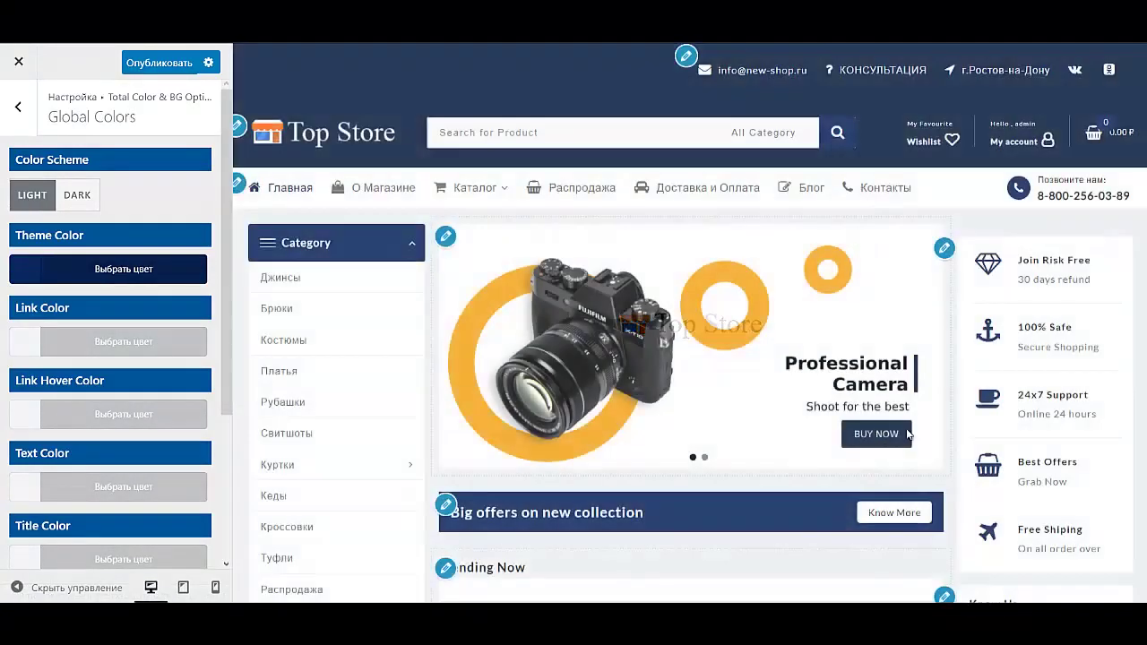
{"action": "left_click", "coordinate": [19, 106]}
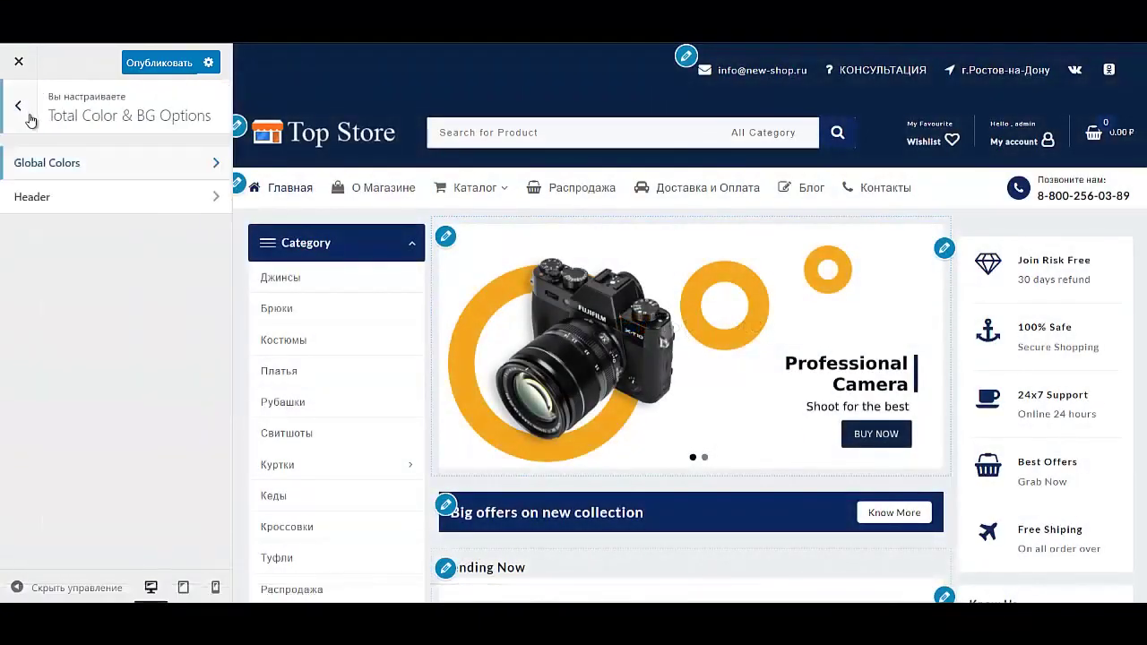
Step: Look over the Above Header and Main Header colour settings without changing them
{"action": "left_click", "coordinate": [108, 203]}
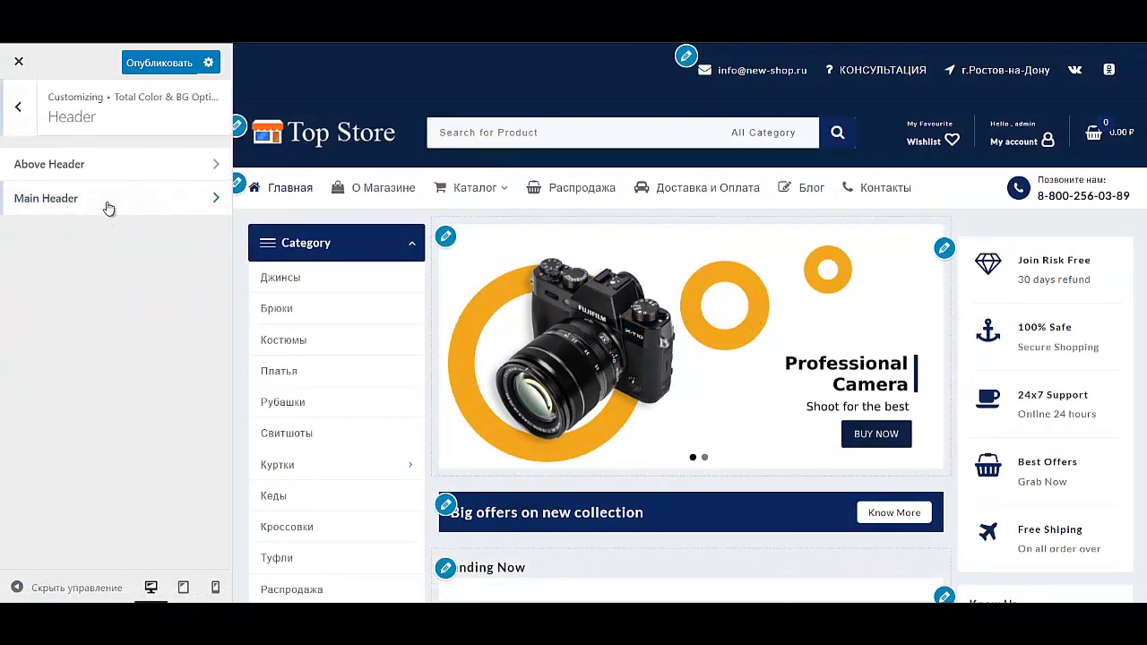
{"action": "left_click", "coordinate": [107, 166]}
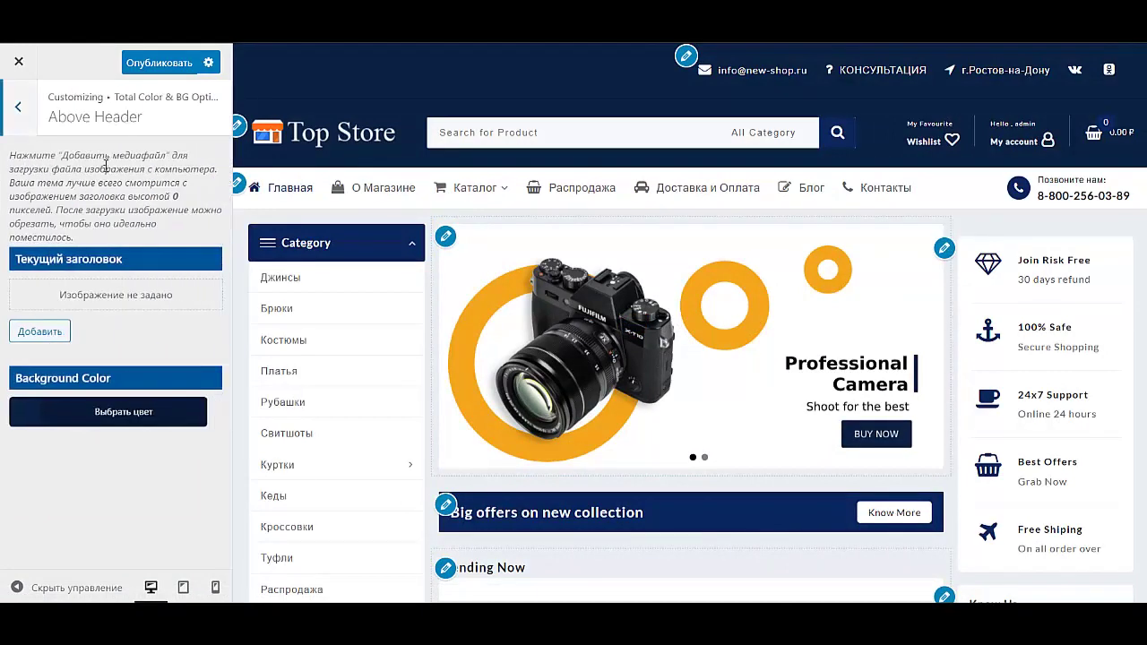
{"action": "left_click", "coordinate": [34, 101]}
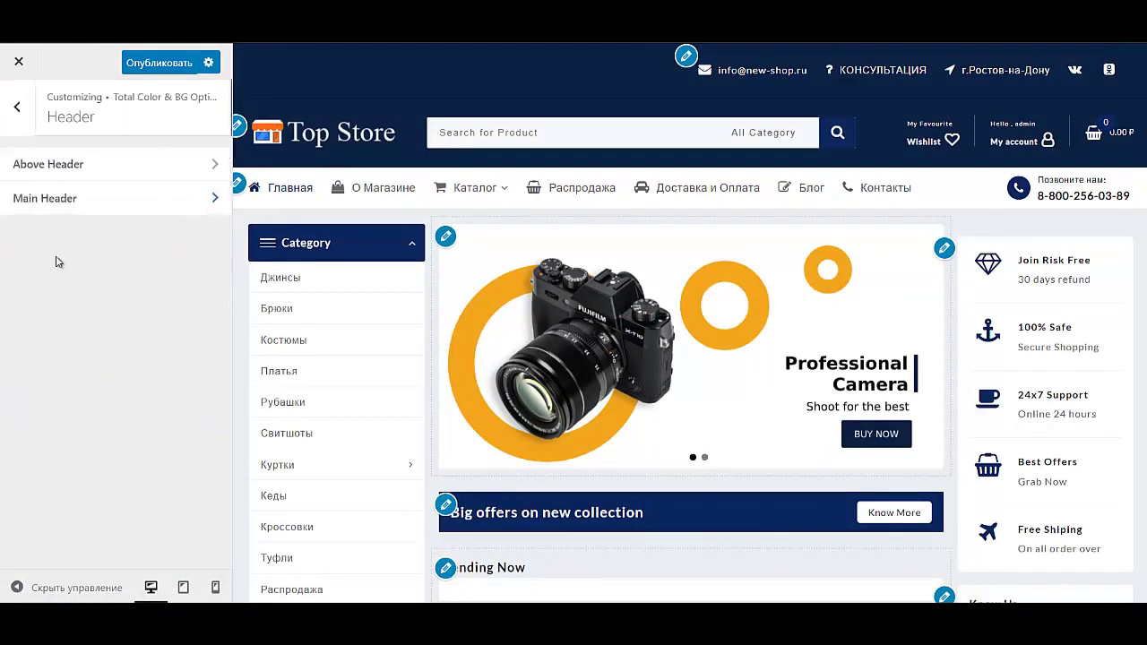
{"action": "left_click", "coordinate": [83, 206]}
{"action": "left_click", "coordinate": [23, 104]}
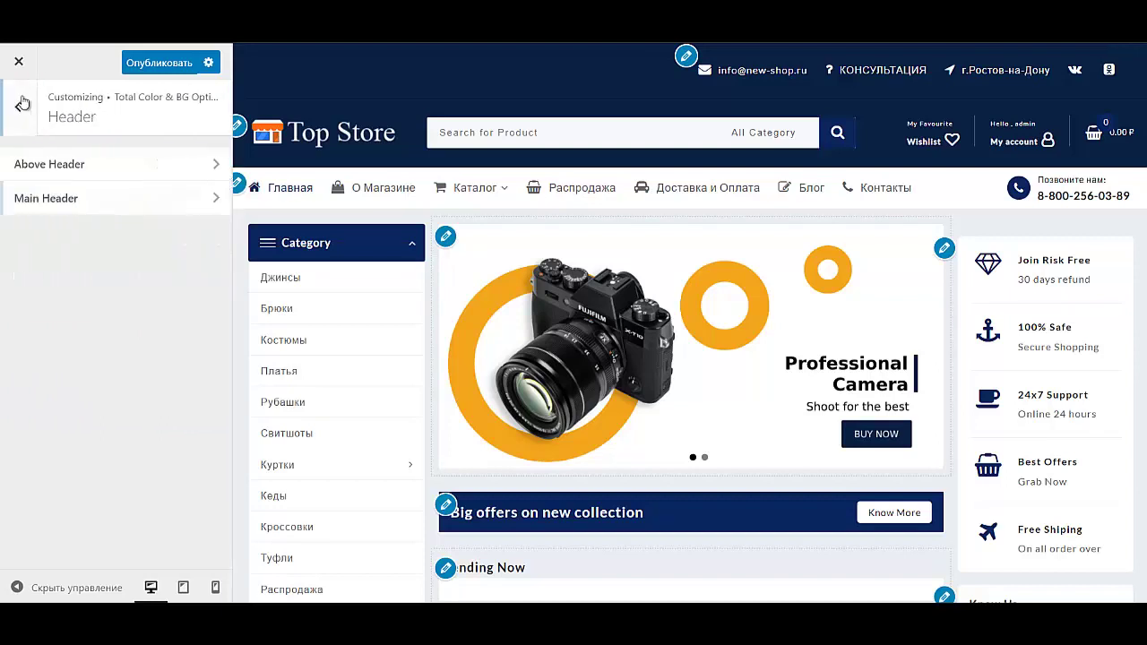
{"action": "left_click", "coordinate": [24, 103]}
{"action": "left_click", "coordinate": [26, 104]}
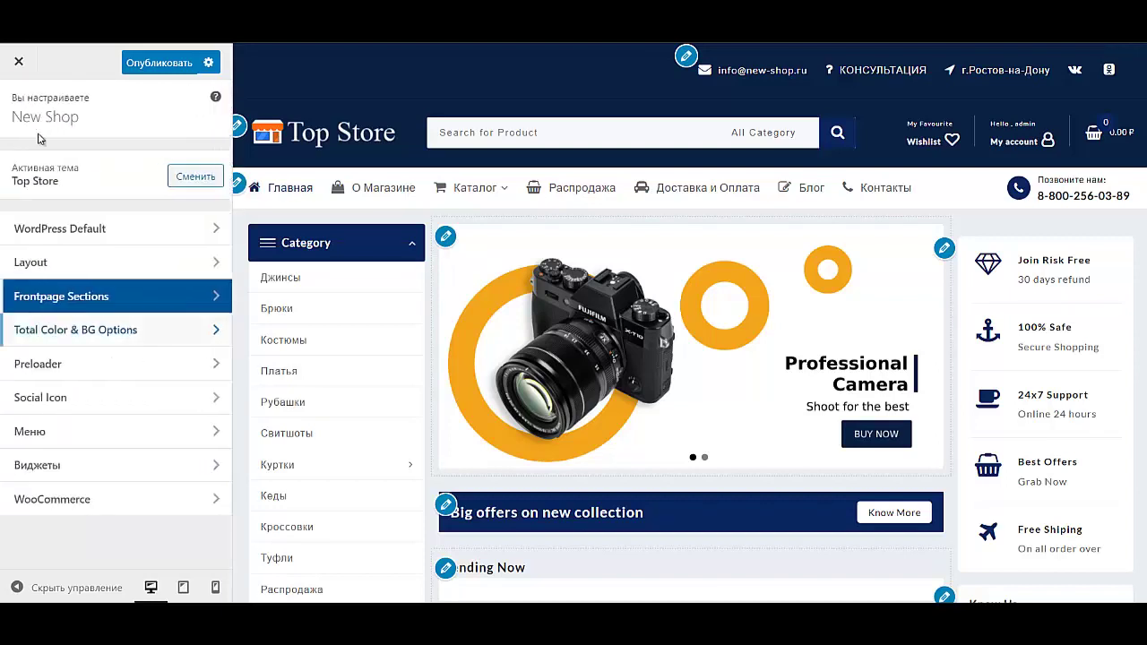
Step: Review the Preloader and Social Icon settings, leaving both unchanged
{"action": "left_click", "coordinate": [80, 367]}
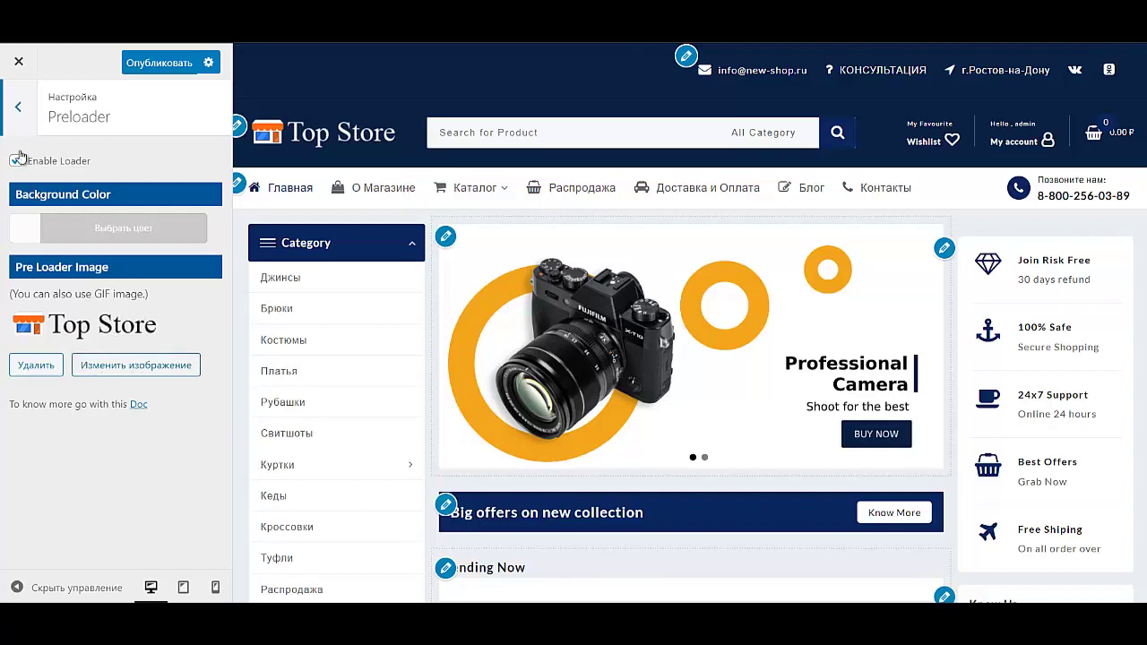
{"action": "left_click", "coordinate": [19, 111]}
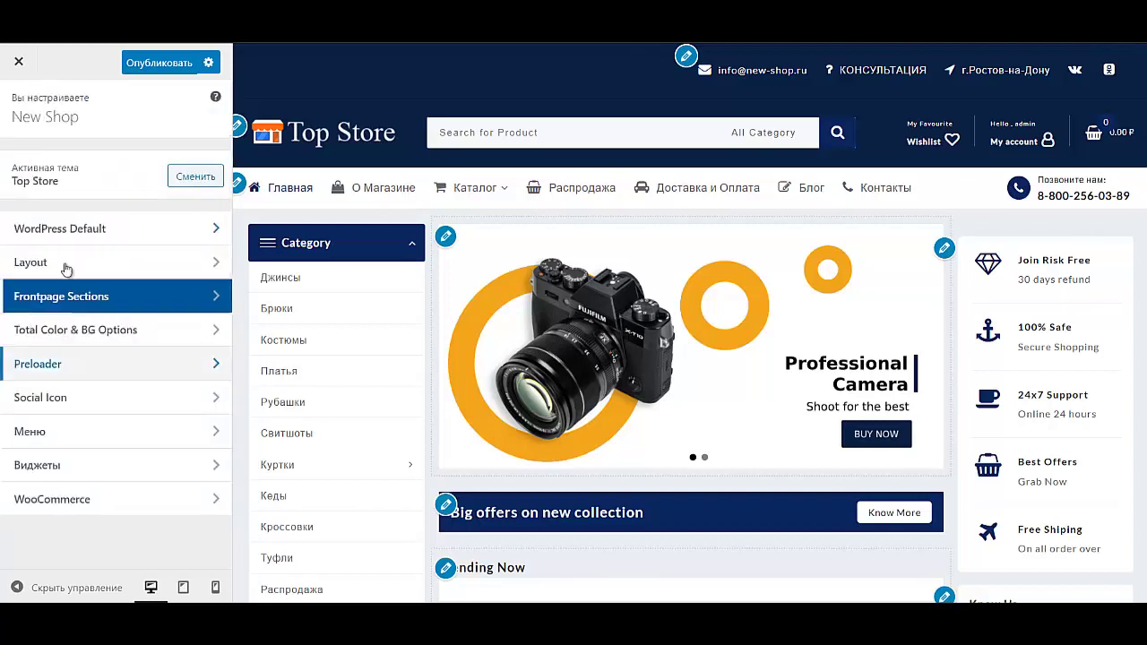
{"action": "left_click", "coordinate": [110, 400]}
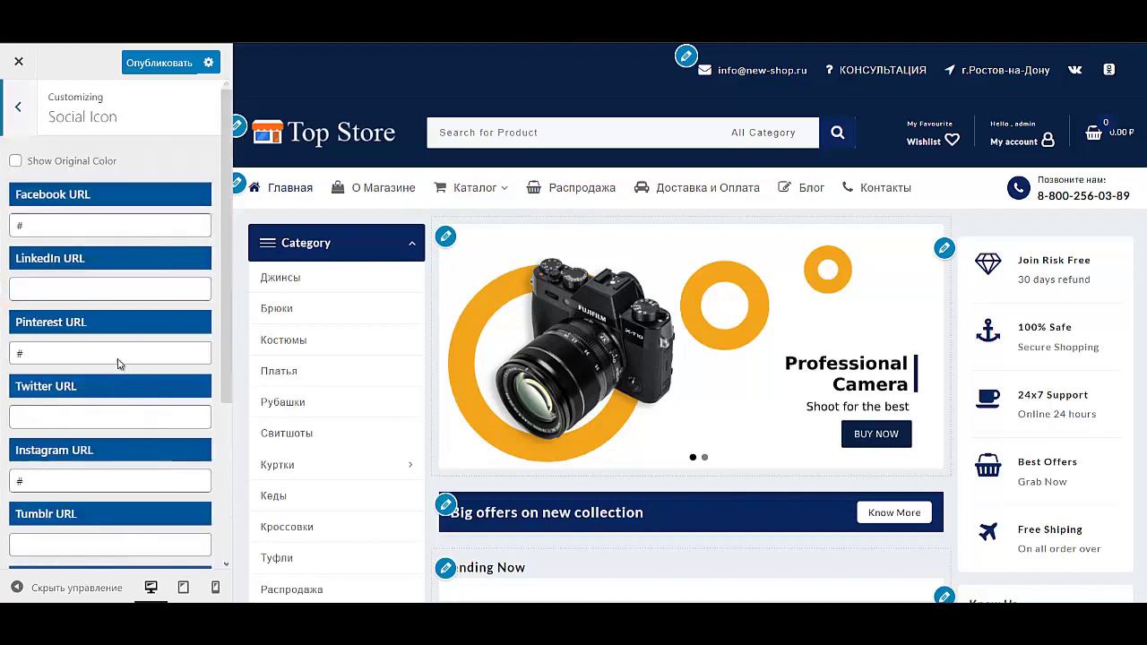
{"action": "scroll", "coordinate": [113, 388], "scroll_direction": "down", "scroll_amount": 4}
{"action": "scroll", "coordinate": [103, 403], "scroll_direction": "up", "scroll_amount": 5}
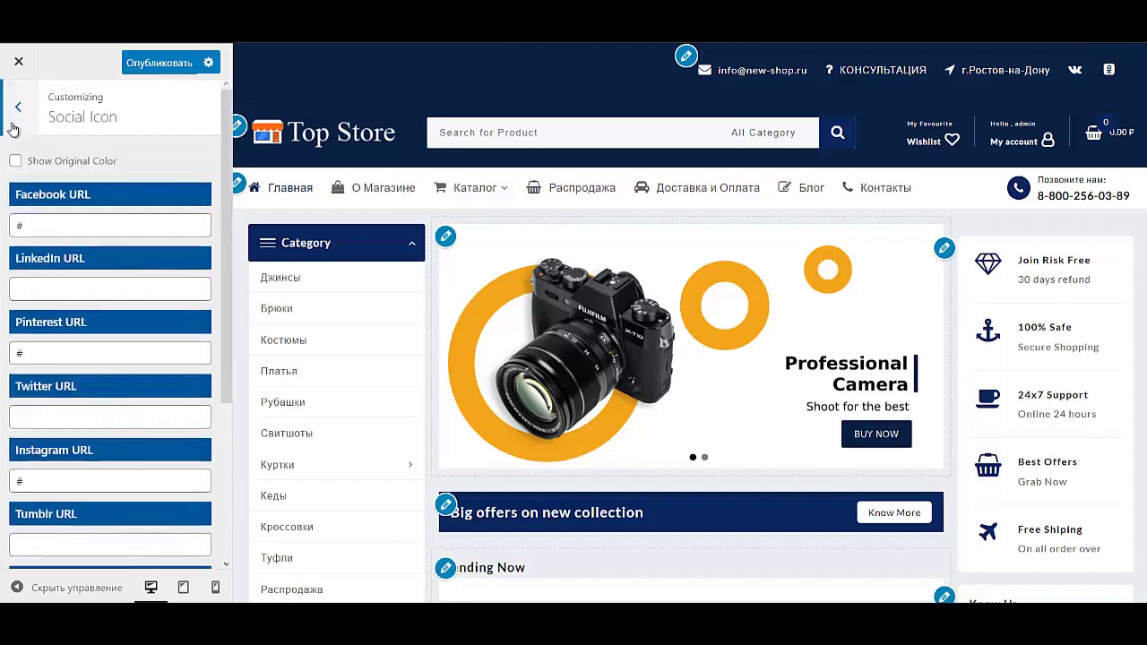
{"action": "left_click", "coordinate": [18, 107]}
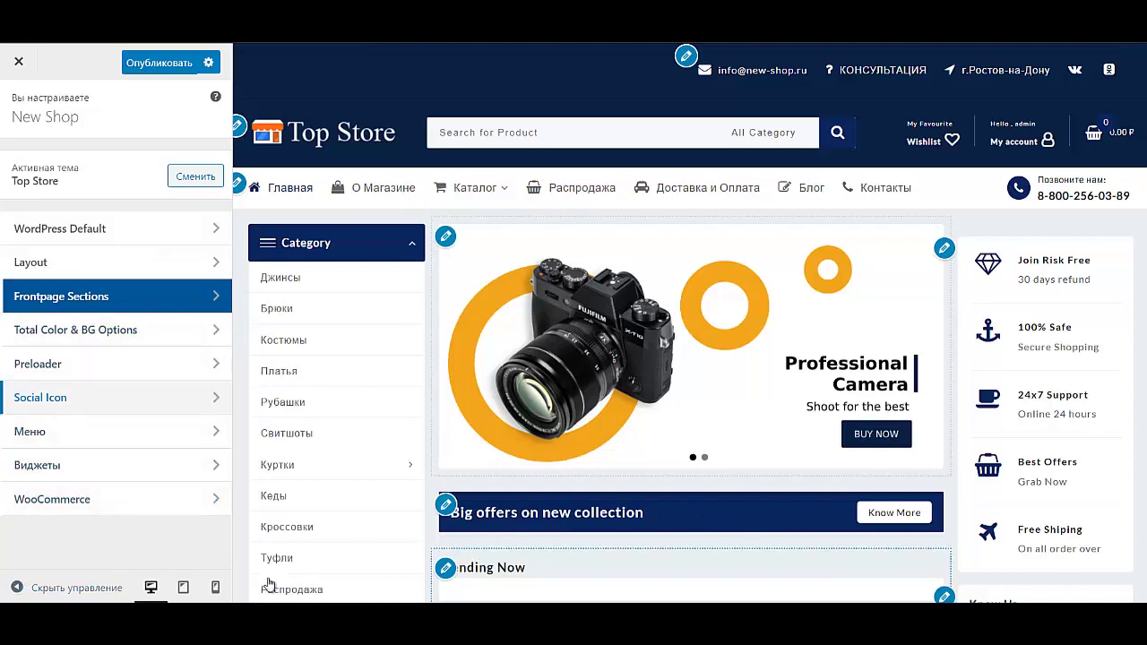
Step: Check the WooCommerce product style settings, keeping the Zoom image hover effect
{"action": "scroll", "coordinate": [378, 549], "scroll_direction": "down", "scroll_amount": 5}
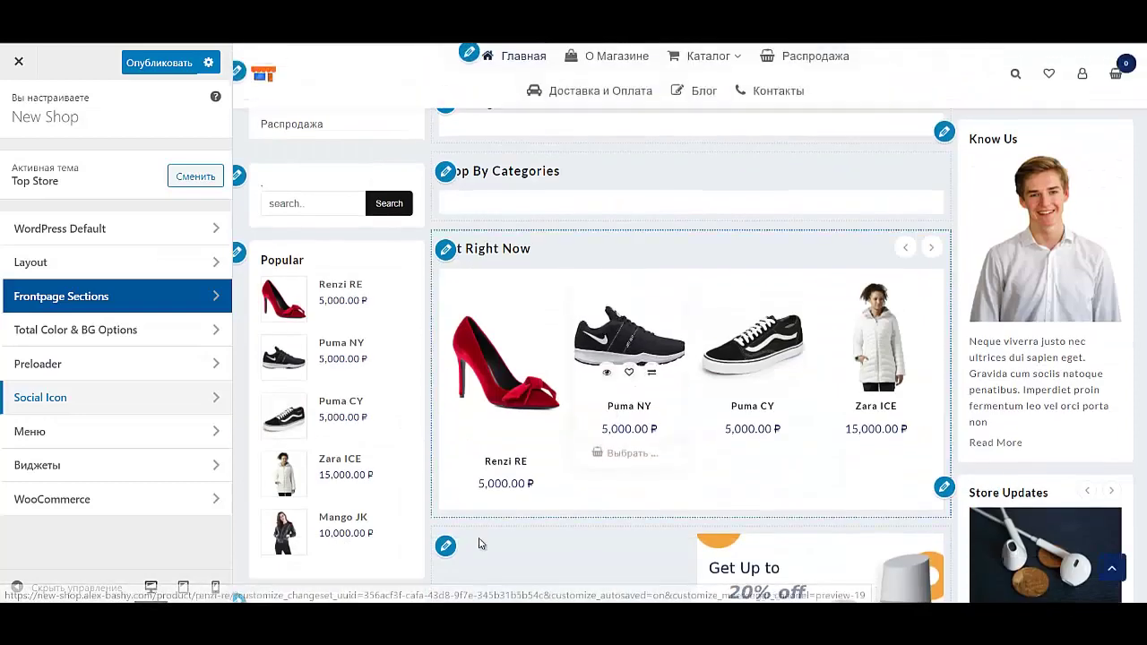
{"action": "left_click", "coordinate": [101, 508]}
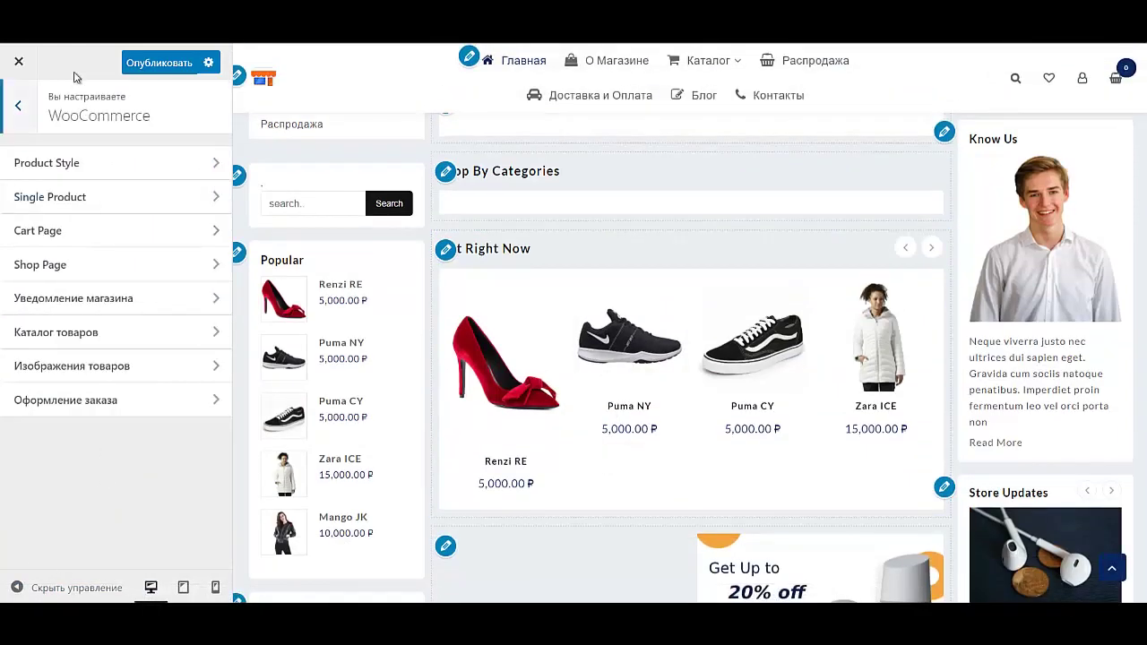
{"action": "left_click", "coordinate": [93, 167]}
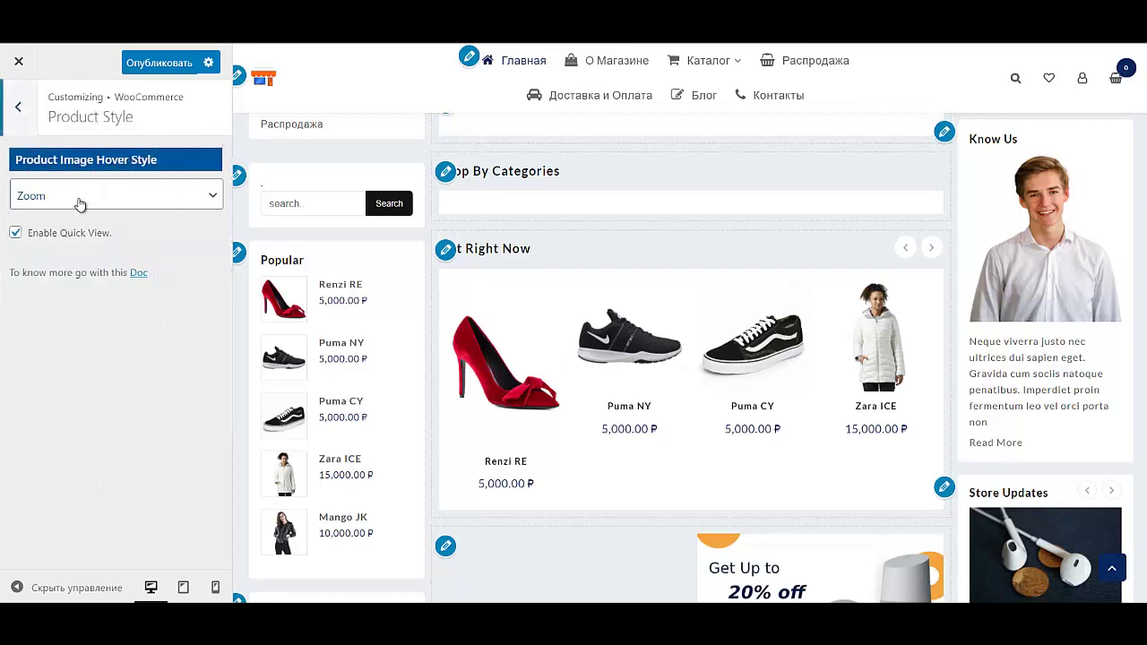
{"action": "left_click", "coordinate": [79, 204]}
{"action": "left_click", "coordinate": [79, 205]}
{"action": "left_click", "coordinate": [18, 106]}
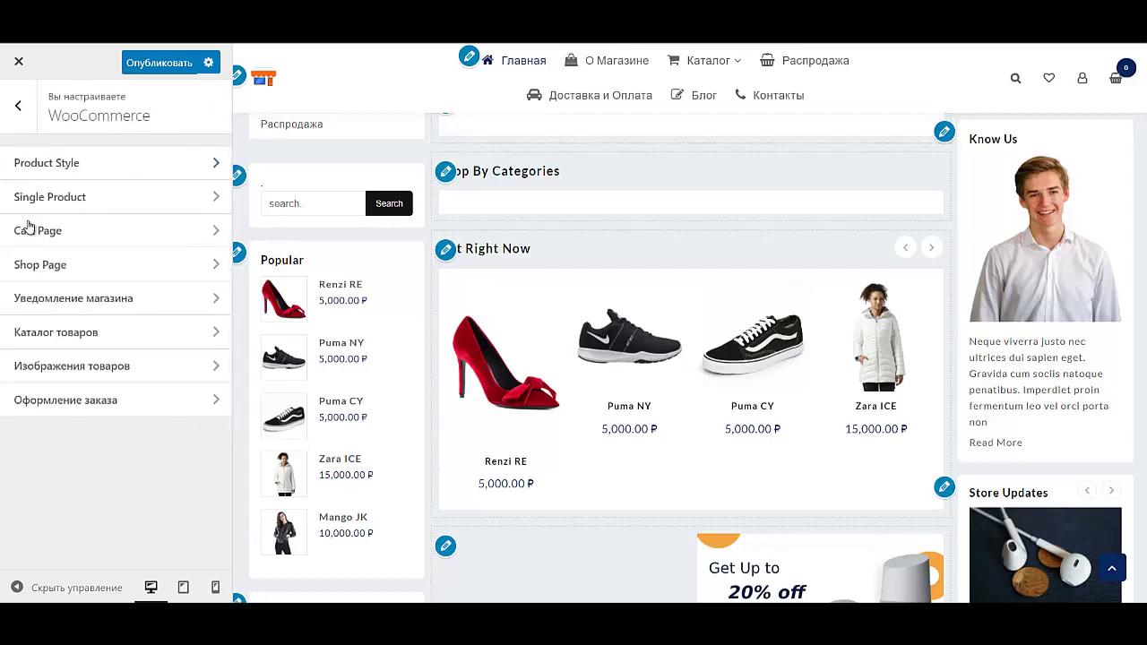
Step: Review the single product, cart and shop page settings without changes
{"action": "left_click", "coordinate": [70, 199]}
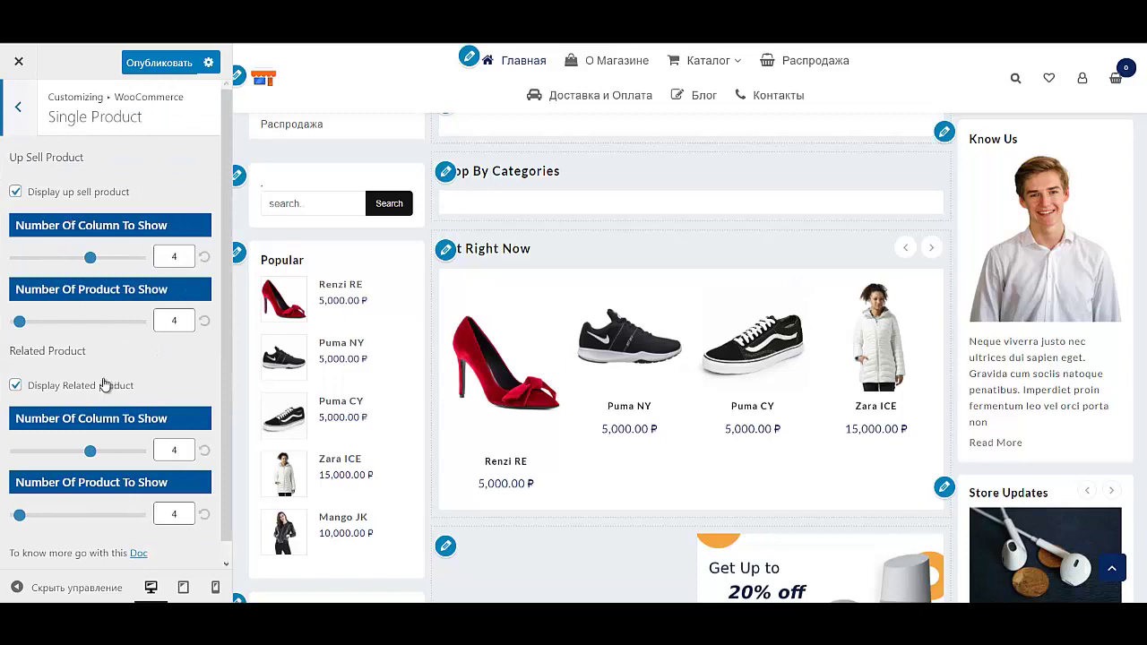
{"action": "left_click", "coordinate": [18, 106]}
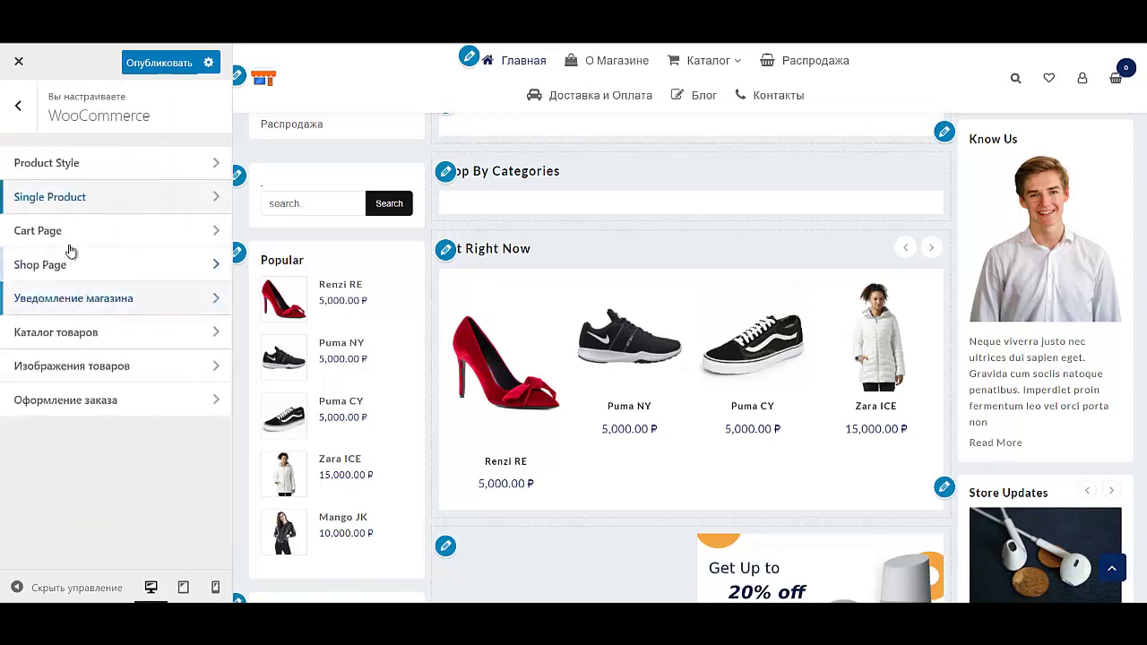
{"action": "left_click", "coordinate": [18, 106]}
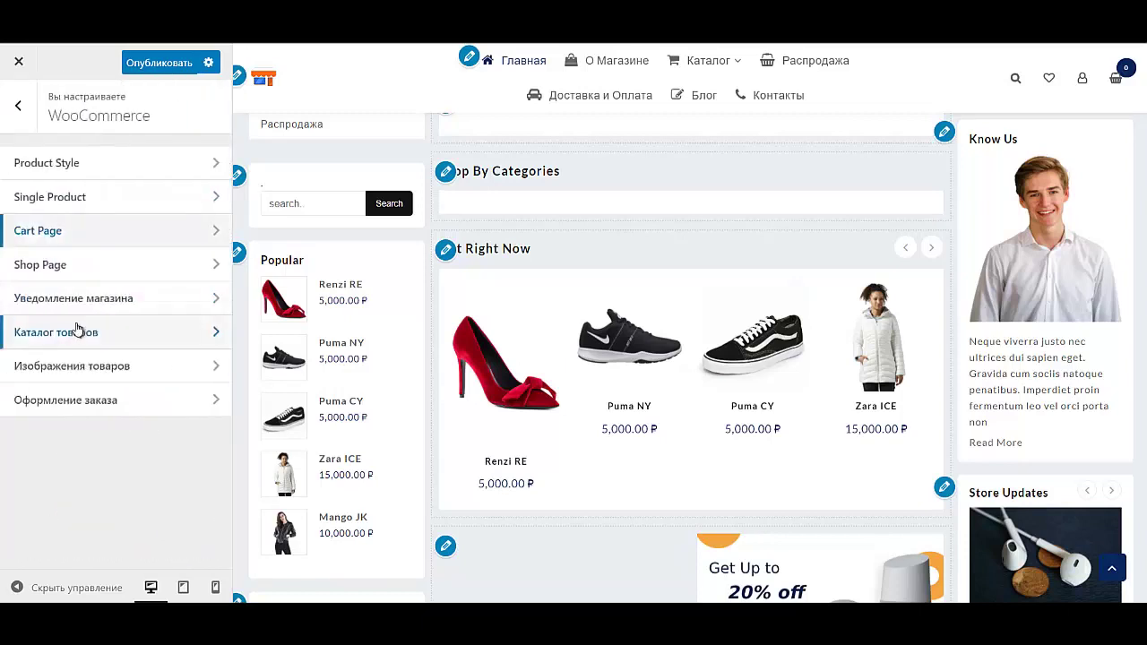
{"action": "left_click", "coordinate": [54, 265]}
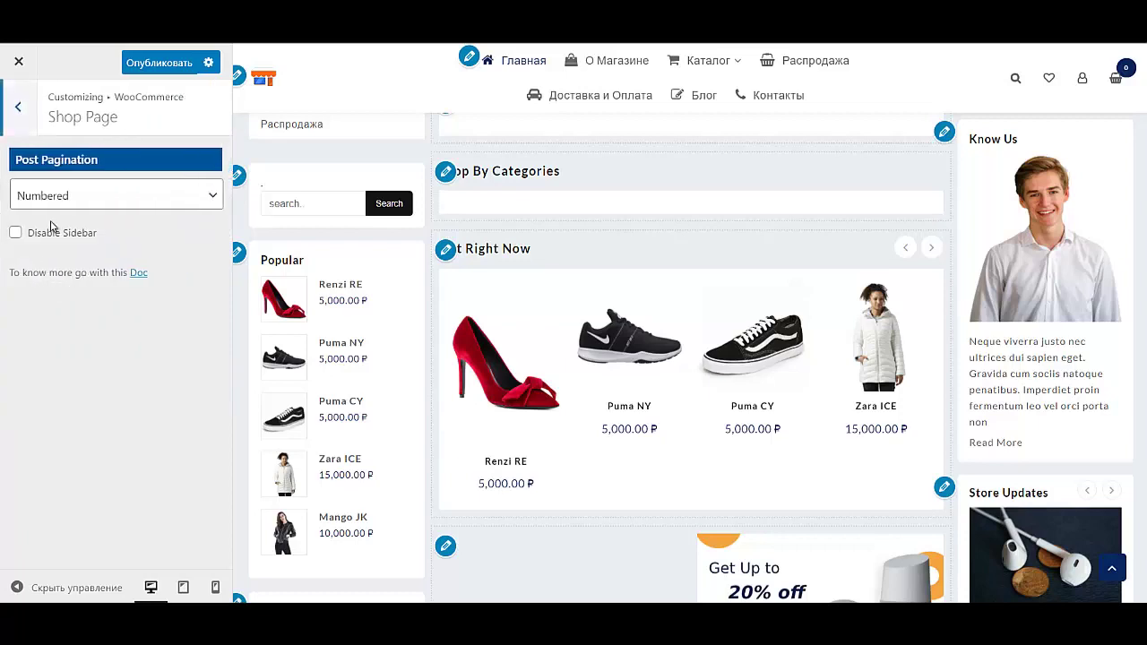
{"action": "left_click", "coordinate": [33, 132]}
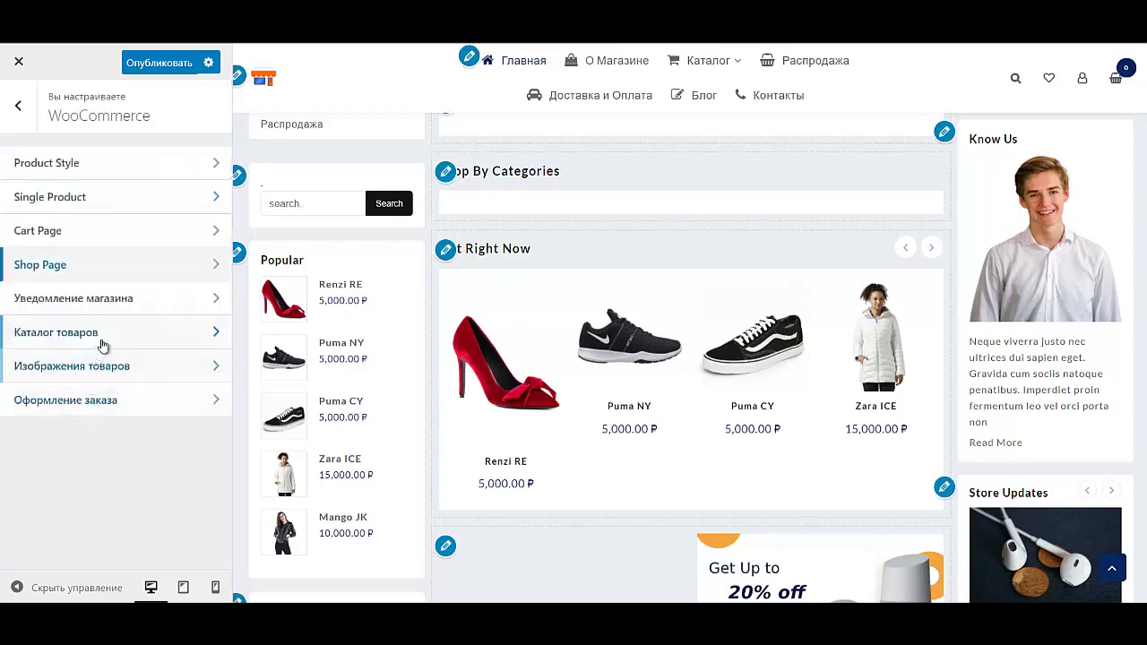
{"action": "left_click", "coordinate": [18, 104]}
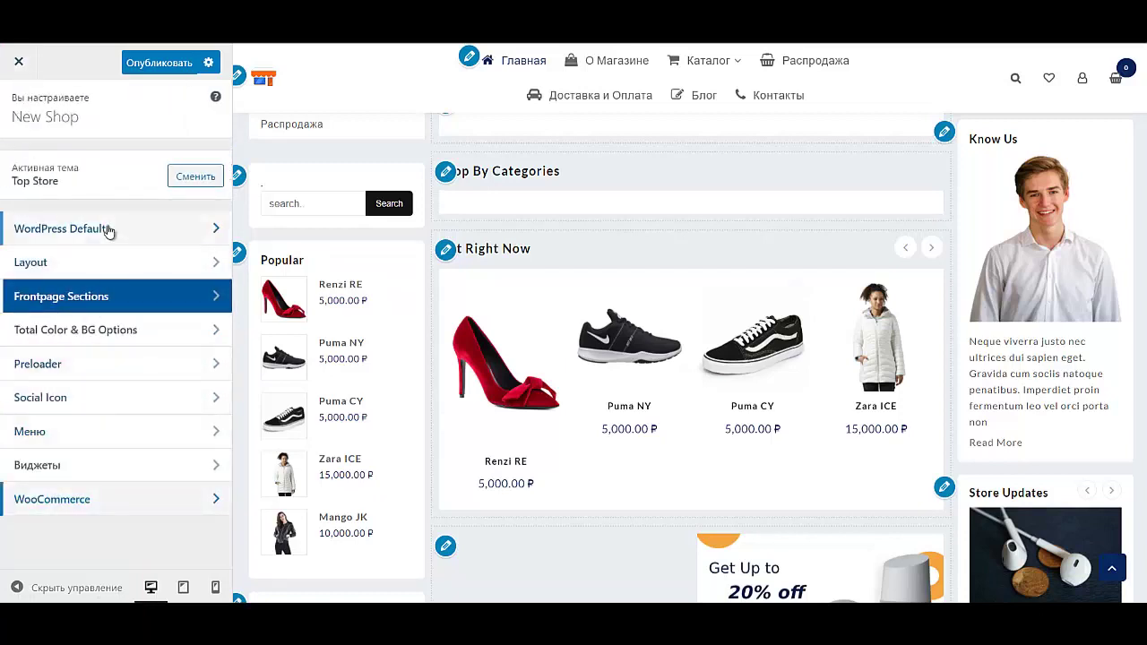
Step: Change the tagline in Свойства сайта to 'Магазин модной одежды'
{"action": "left_click", "coordinate": [106, 229]}
{"action": "left_click", "coordinate": [100, 169]}
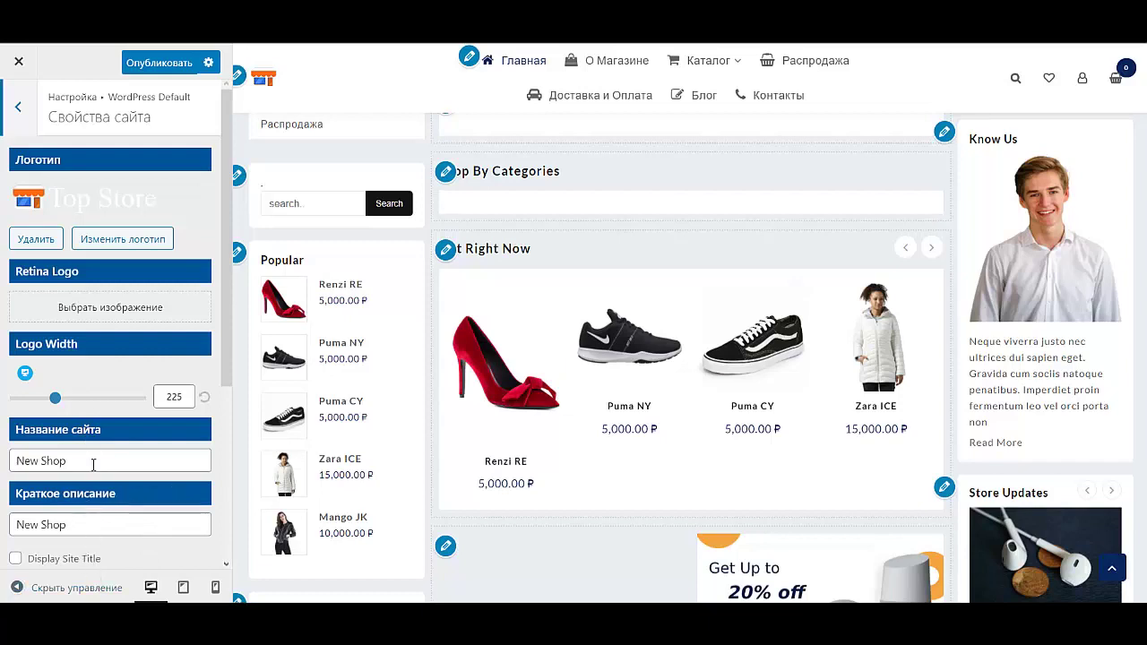
{"action": "triple_click", "coordinate": [93, 522]}
{"action": "type", "text": "Mar"}
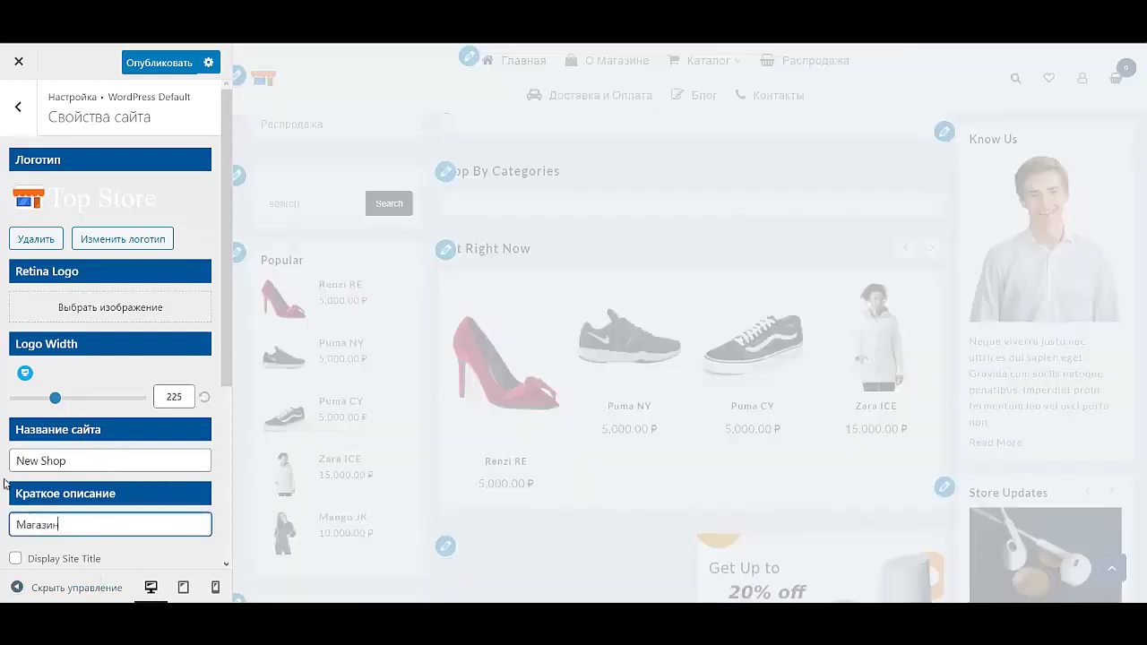
{"action": "type", "text": "азин модно"}
{"action": "type", "text": "й одежда"}
{"action": "key", "text": "BackSpace"}
{"action": "type", "text": "ы"}
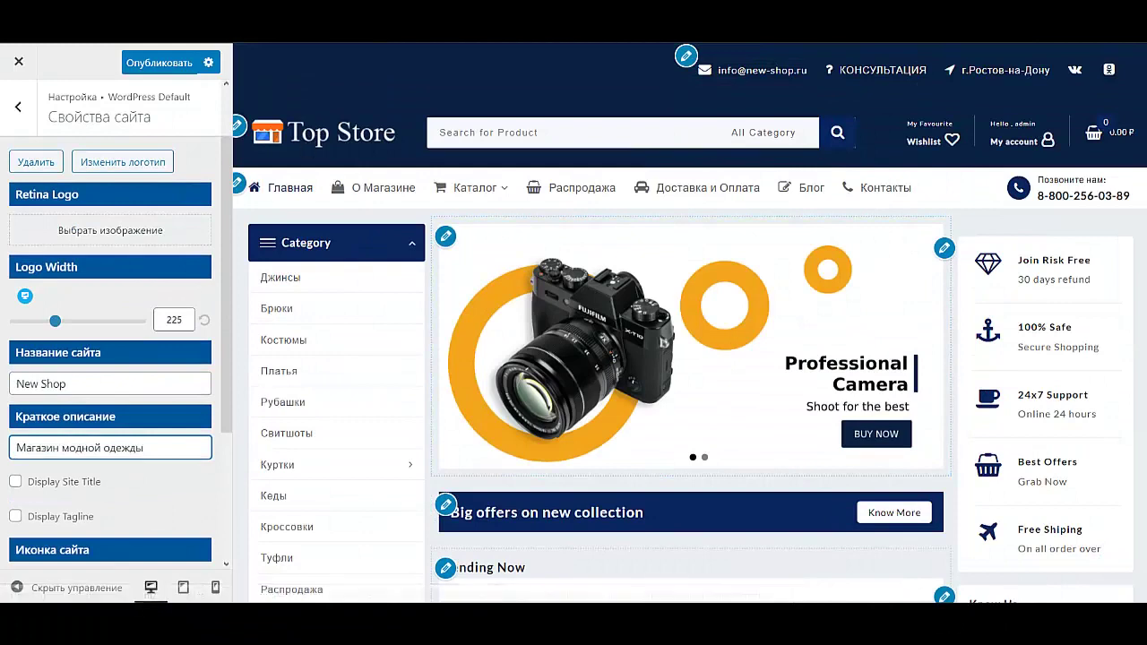
{"action": "scroll", "coordinate": [100, 472], "scroll_direction": "down", "scroll_amount": 3}
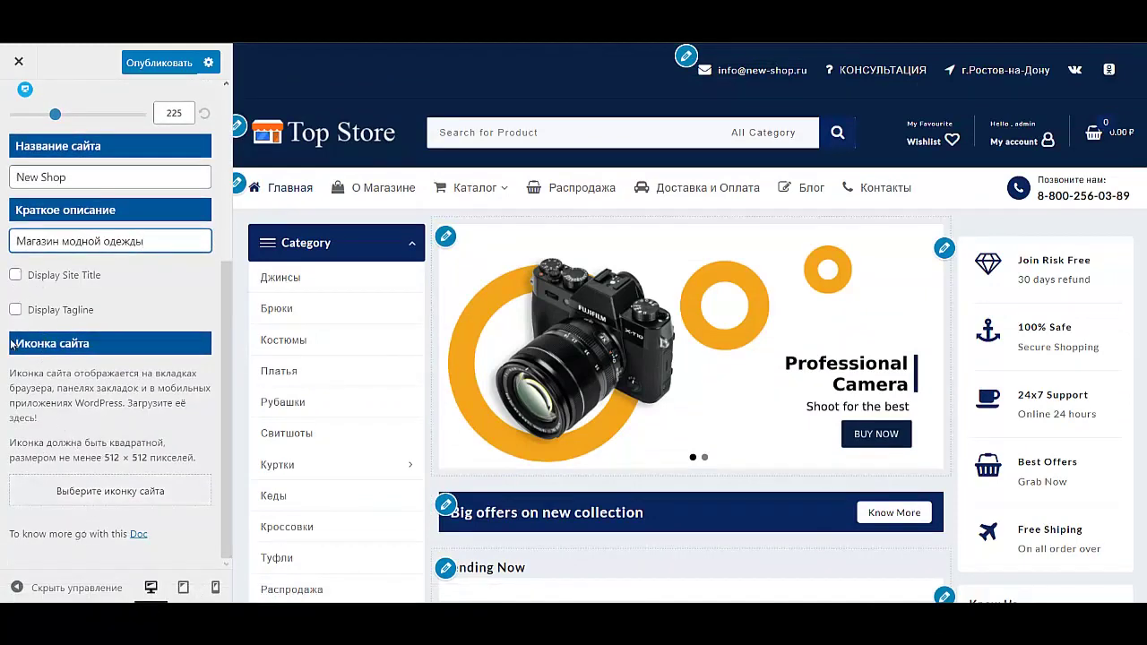
{"action": "scroll", "coordinate": [64, 376], "scroll_direction": "up", "scroll_amount": 4}
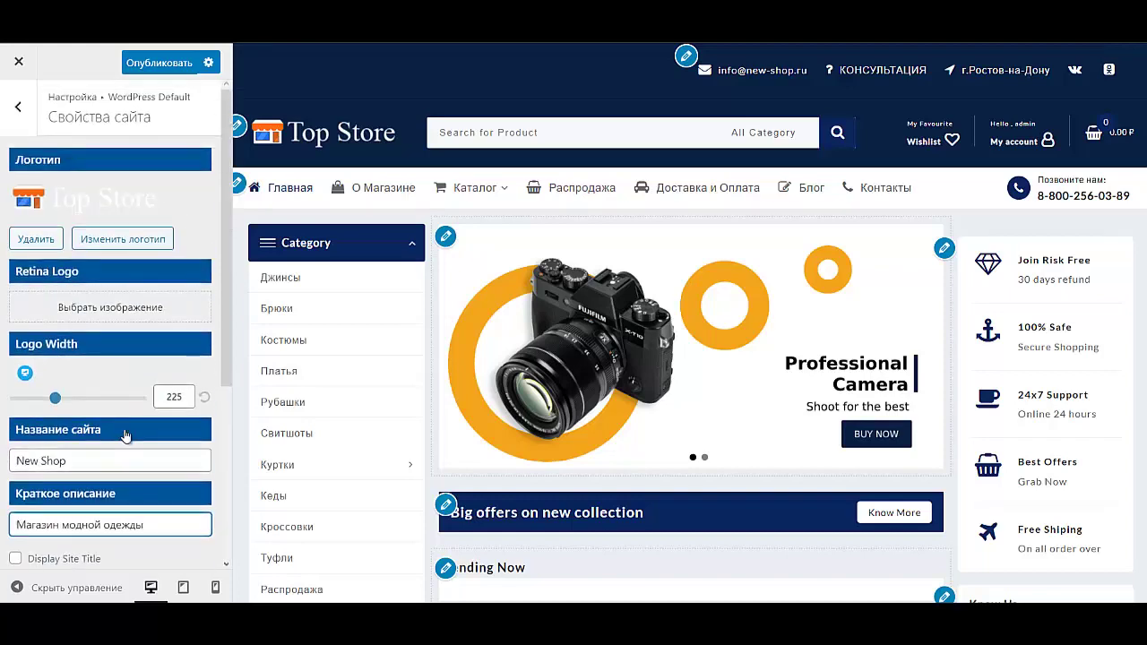
{"action": "scroll", "coordinate": [126, 435], "scroll_direction": "down", "scroll_amount": 4}
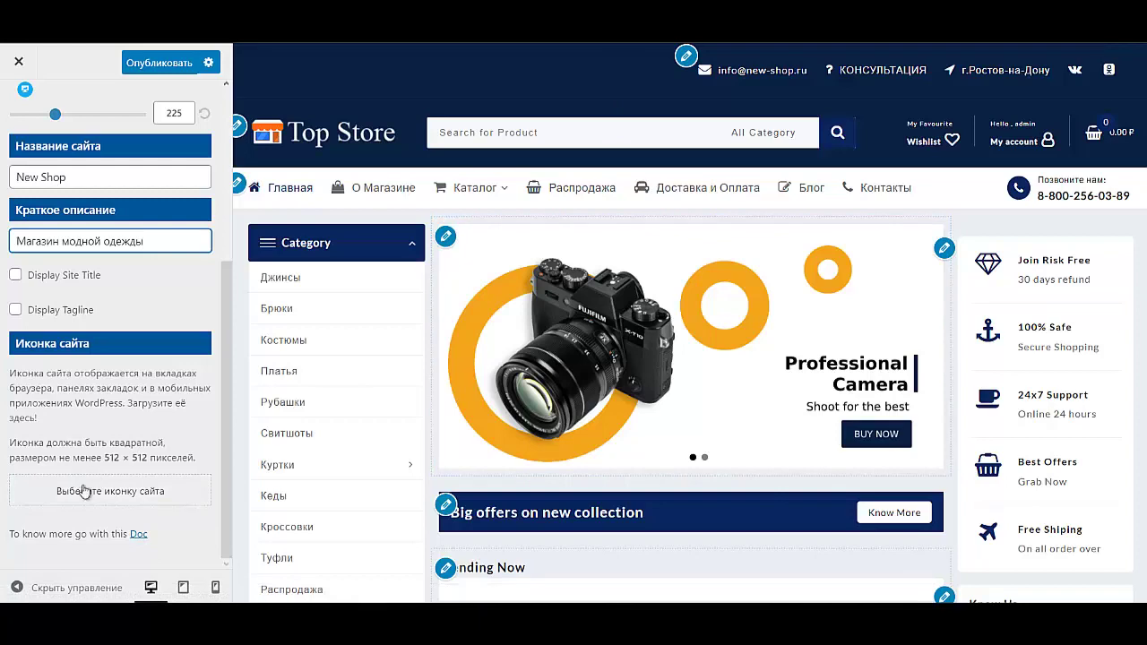
Step: Upload the orange shopping basket image and crop it as the site icon
{"action": "left_click", "coordinate": [139, 499]}
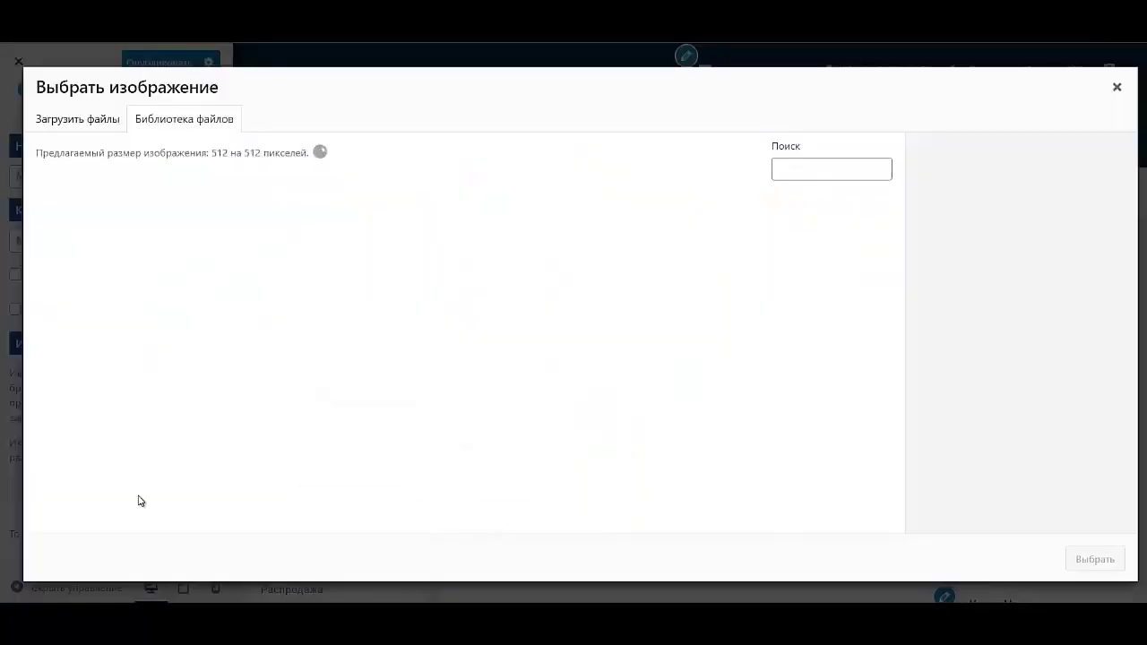
{"action": "left_click", "coordinate": [78, 121]}
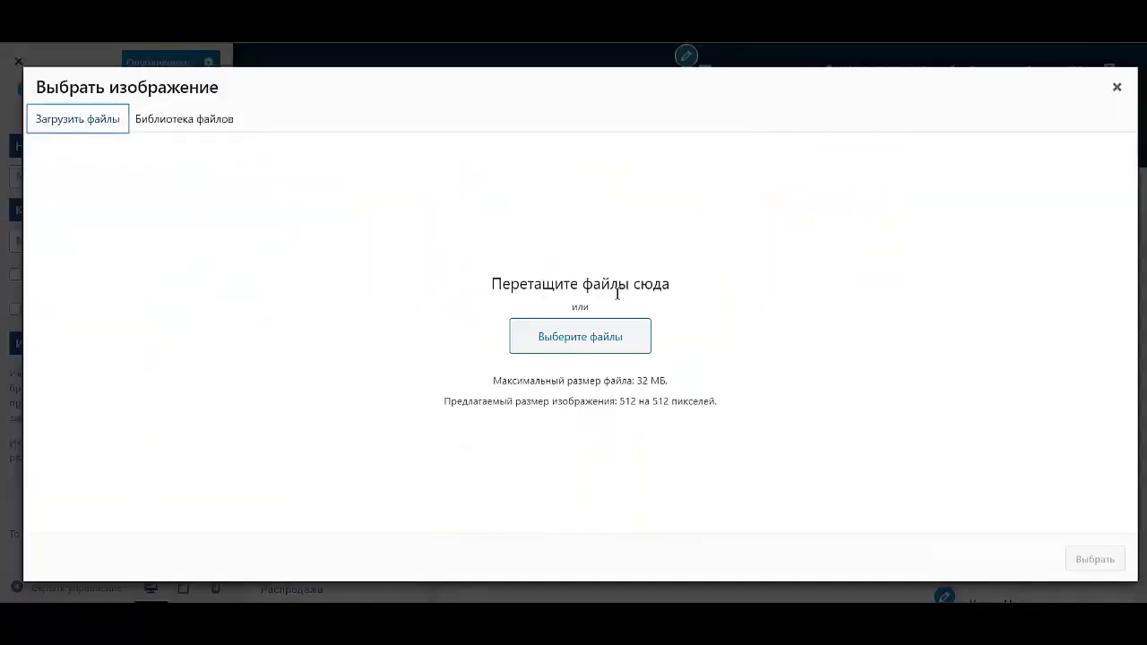
{"action": "left_click", "coordinate": [596, 345]}
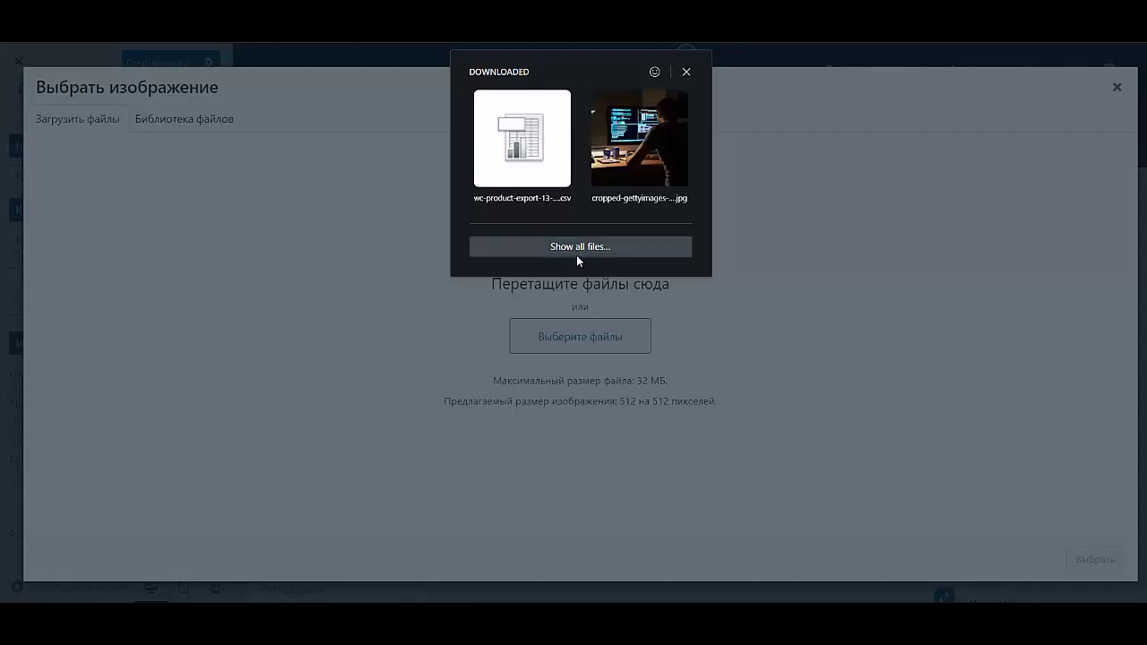
{"action": "left_click", "coordinate": [576, 254]}
{"action": "left_click", "coordinate": [1083, 557]}
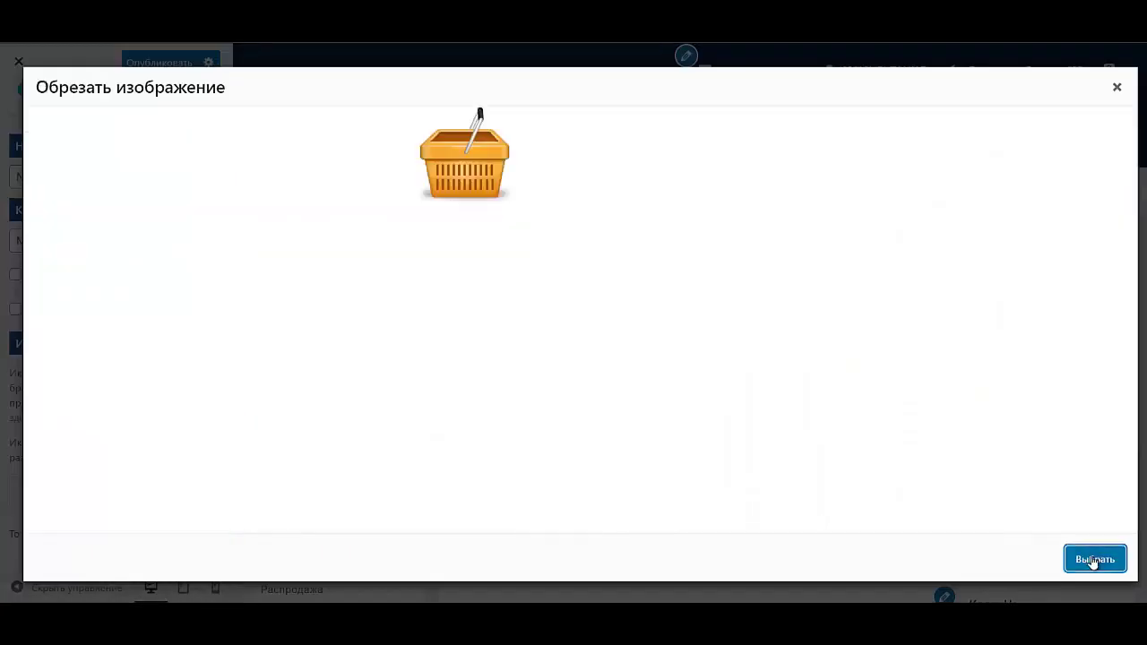
{"action": "left_click", "coordinate": [1091, 566]}
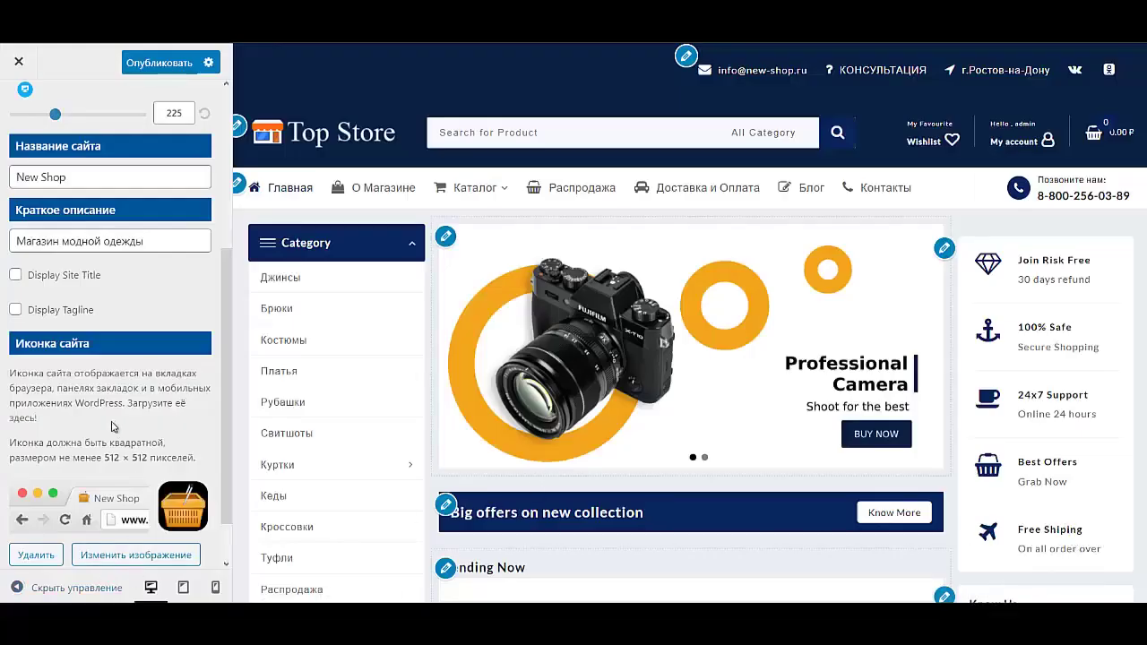
{"action": "scroll", "coordinate": [112, 372], "scroll_direction": "up", "scroll_amount": 5}
{"action": "scroll", "coordinate": [114, 372], "scroll_direction": "up", "scroll_amount": 1}
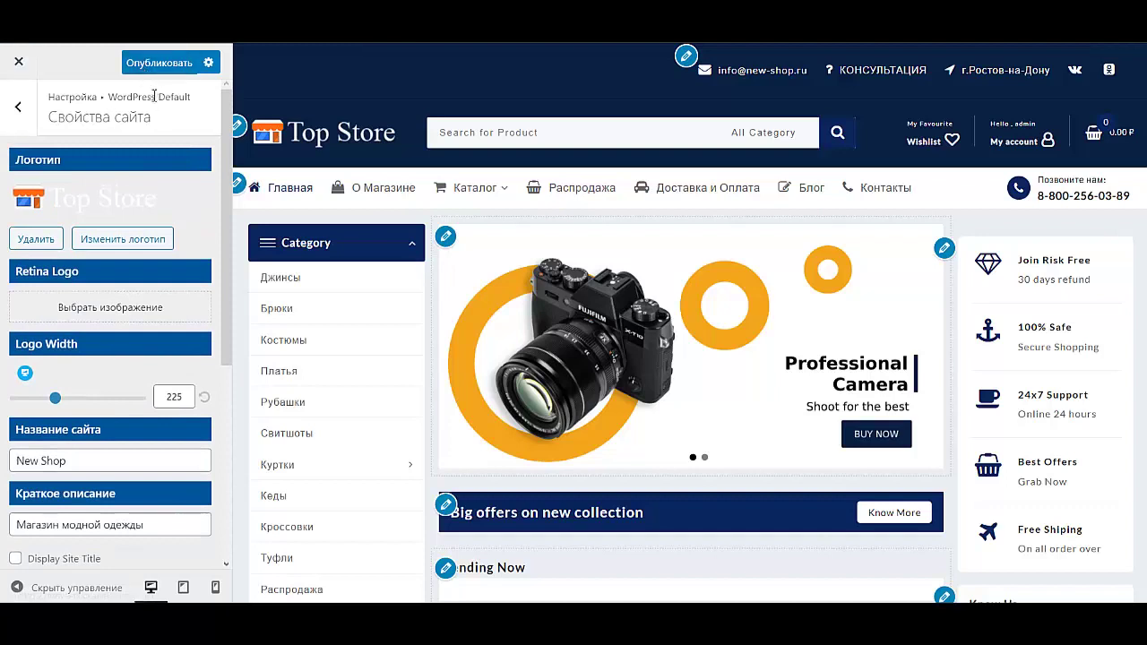
Step: Publish the Customizer changes and browse the media library's Top Store logo images
{"action": "left_click", "coordinate": [154, 68]}
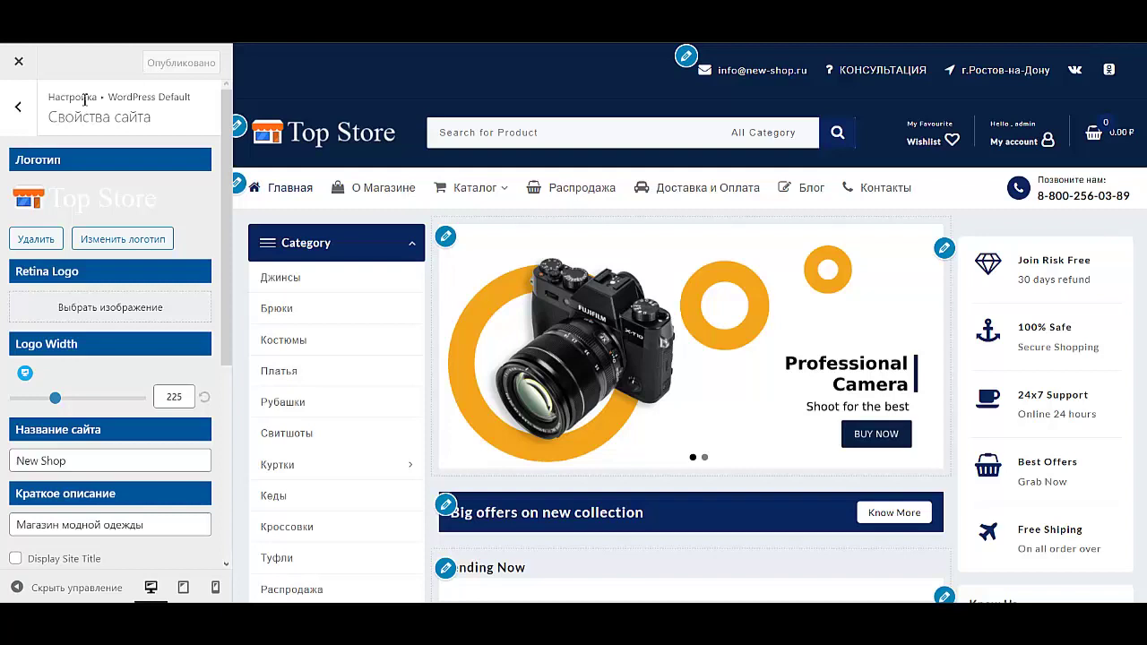
{"action": "left_click", "coordinate": [117, 240]}
{"action": "scroll", "coordinate": [533, 291], "scroll_direction": "down", "scroll_amount": 5}
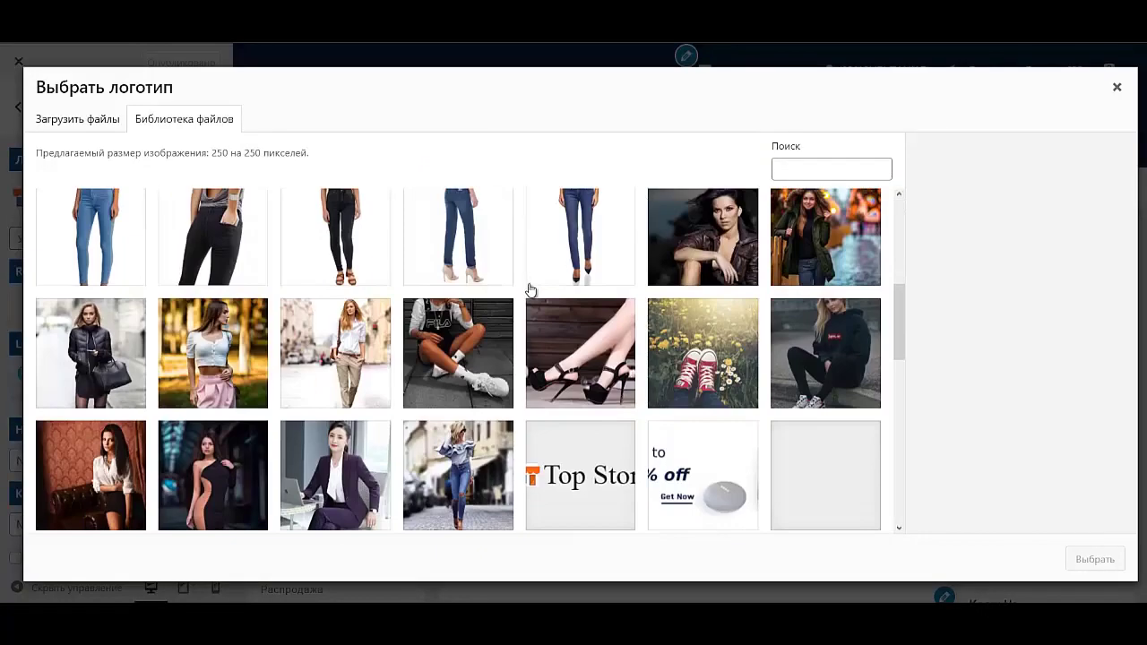
{"action": "scroll", "coordinate": [531, 289], "scroll_direction": "down", "scroll_amount": 3}
{"action": "left_click", "coordinate": [582, 273]}
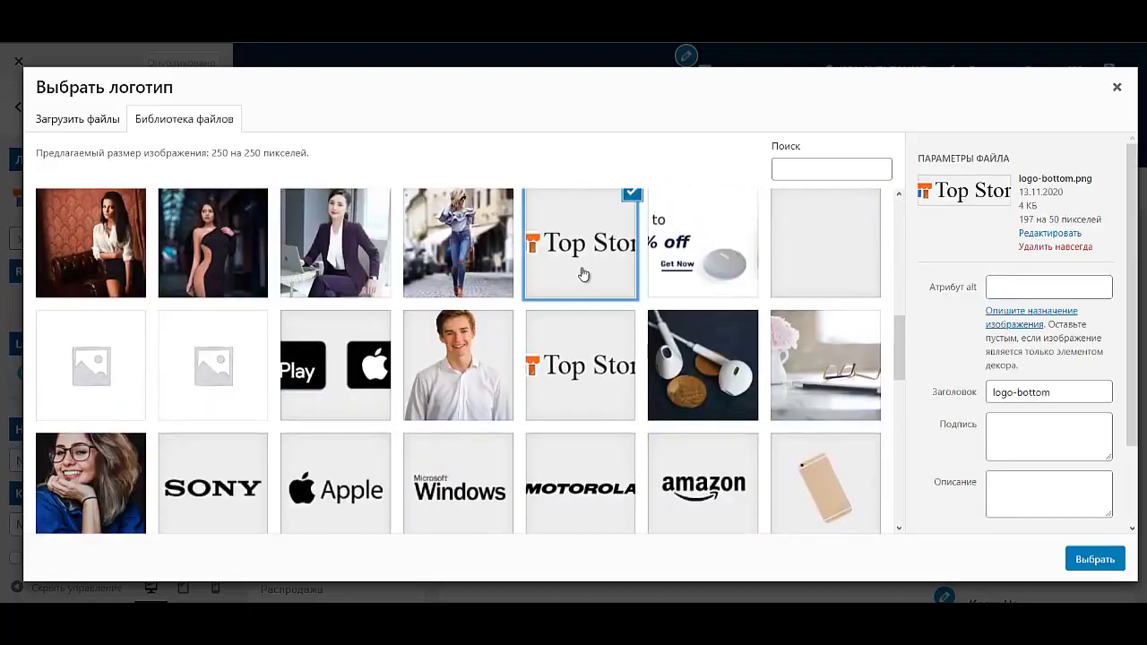
{"action": "left_click", "coordinate": [587, 362]}
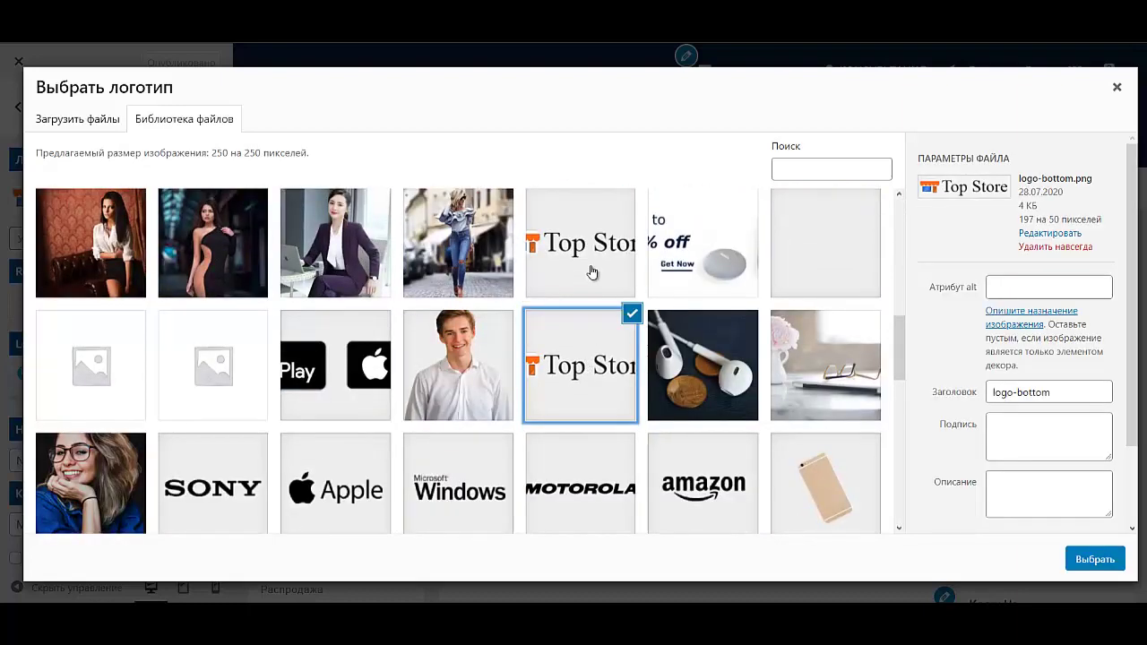
{"action": "left_click", "coordinate": [592, 273]}
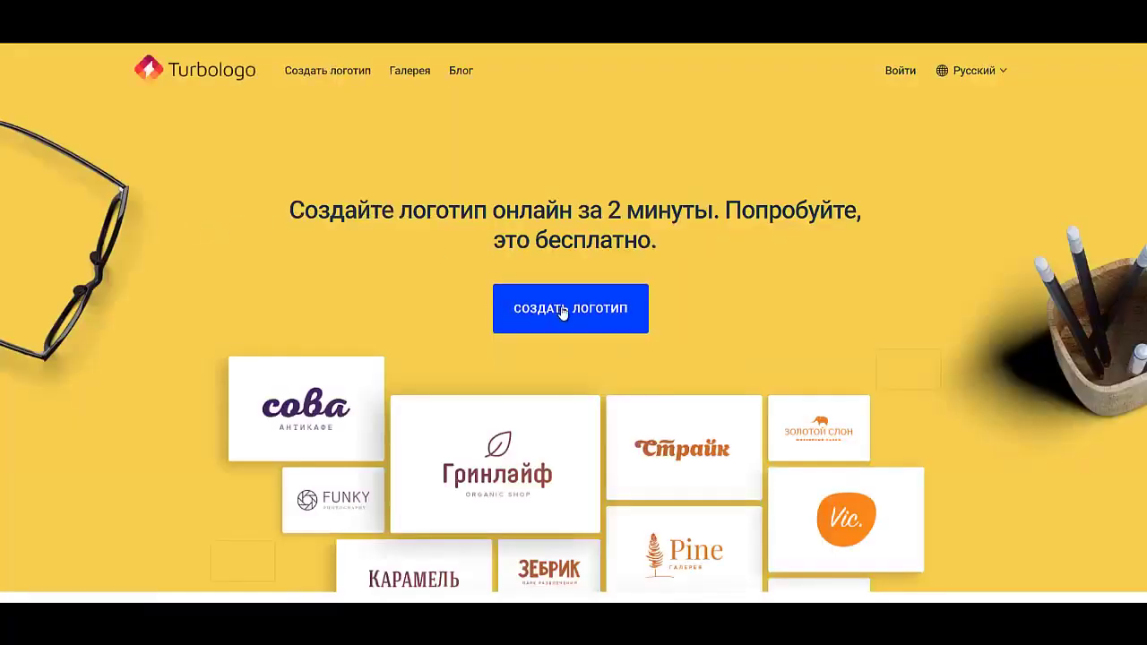
Step: Start a Turbologo logo named 'New Shop' in the Одежда category
{"action": "left_click", "coordinate": [563, 311]}
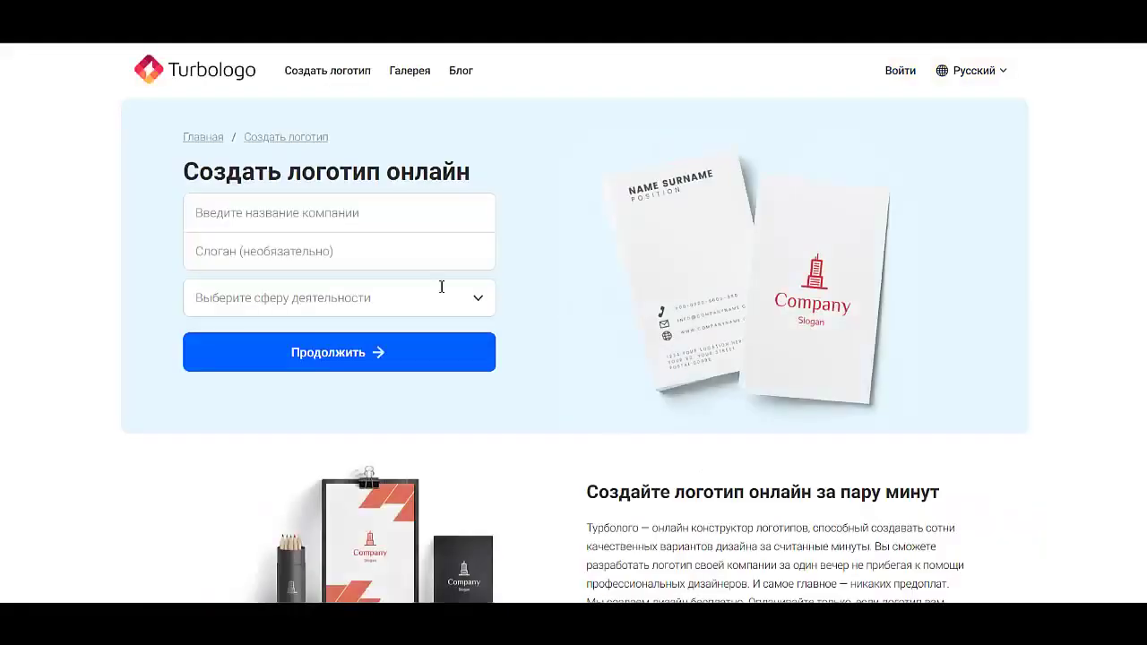
{"action": "left_click", "coordinate": [323, 208]}
{"action": "type", "text": "New Shop"}
{"action": "left_click", "coordinate": [339, 298]}
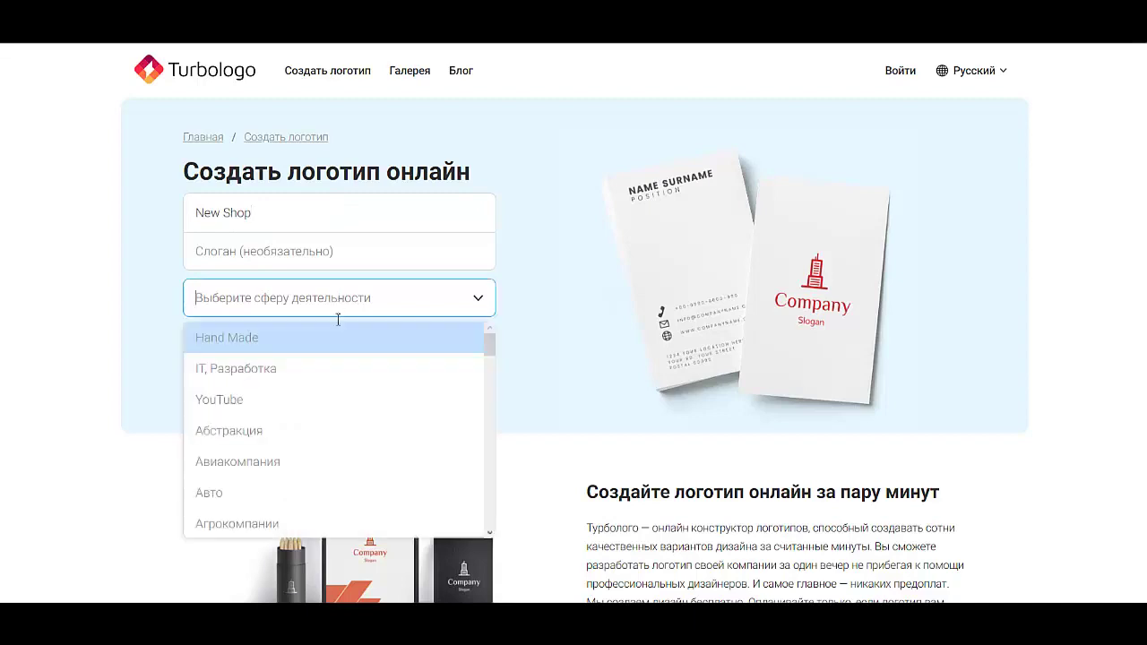
{"action": "scroll", "coordinate": [303, 411], "scroll_direction": "down", "scroll_amount": 1}
{"action": "scroll", "coordinate": [303, 411], "scroll_direction": "down", "scroll_amount": 15}
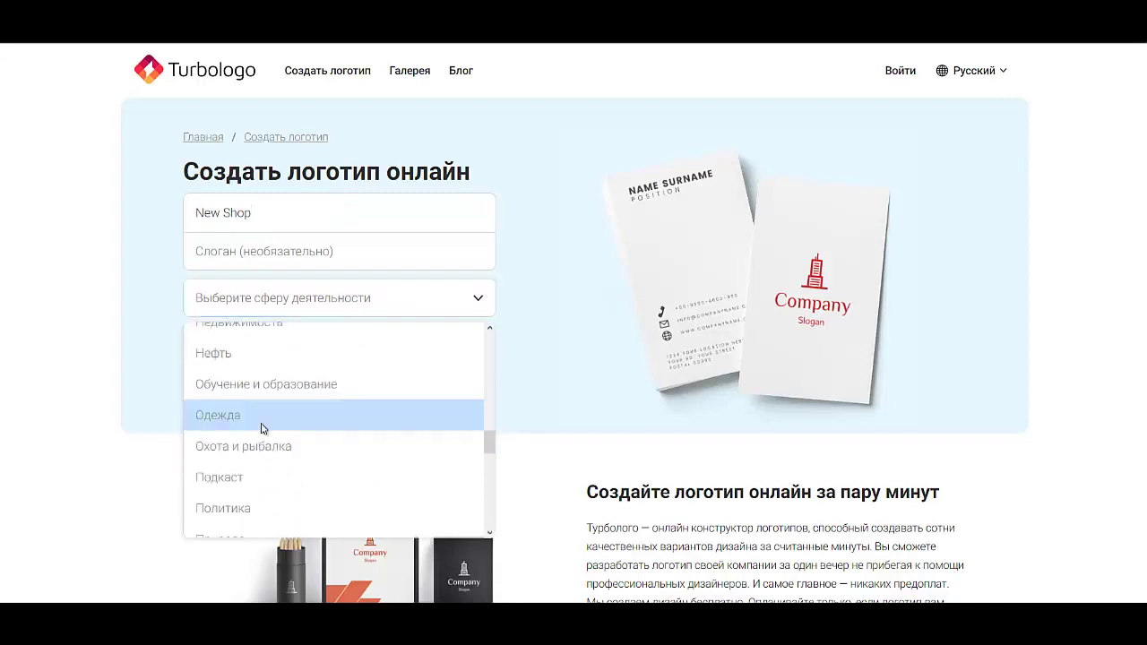
{"action": "left_click", "coordinate": [301, 412]}
{"action": "left_click", "coordinate": [415, 368]}
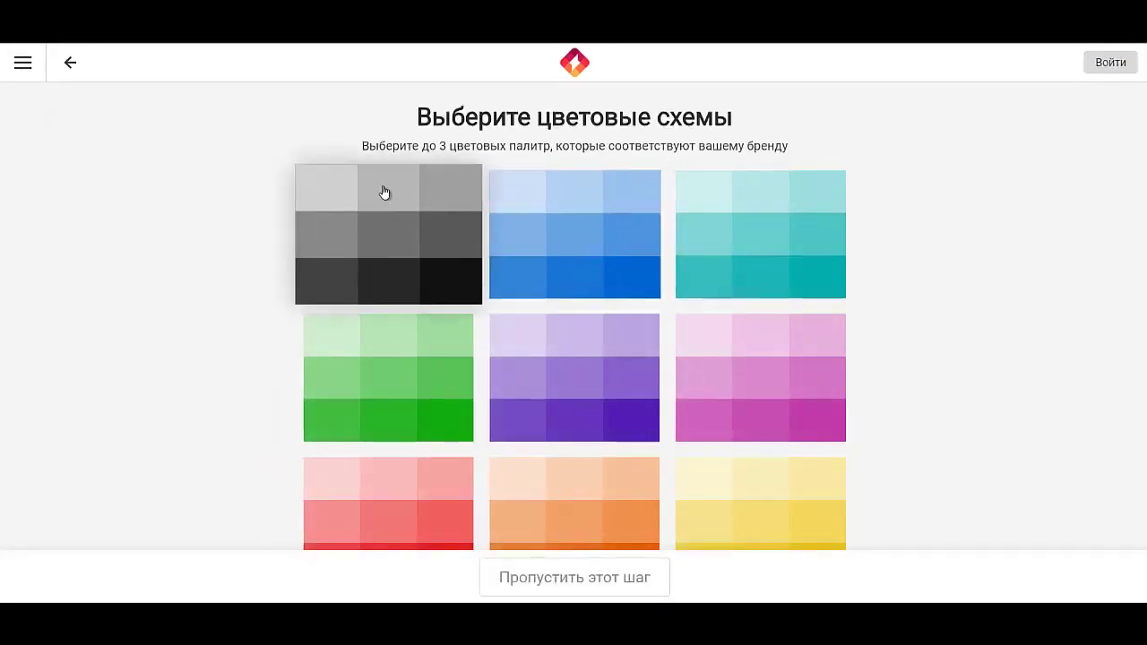
Step: Choose the grey palette and a shop-building icon, then browse the generated logos
{"action": "left_click", "coordinate": [333, 177]}
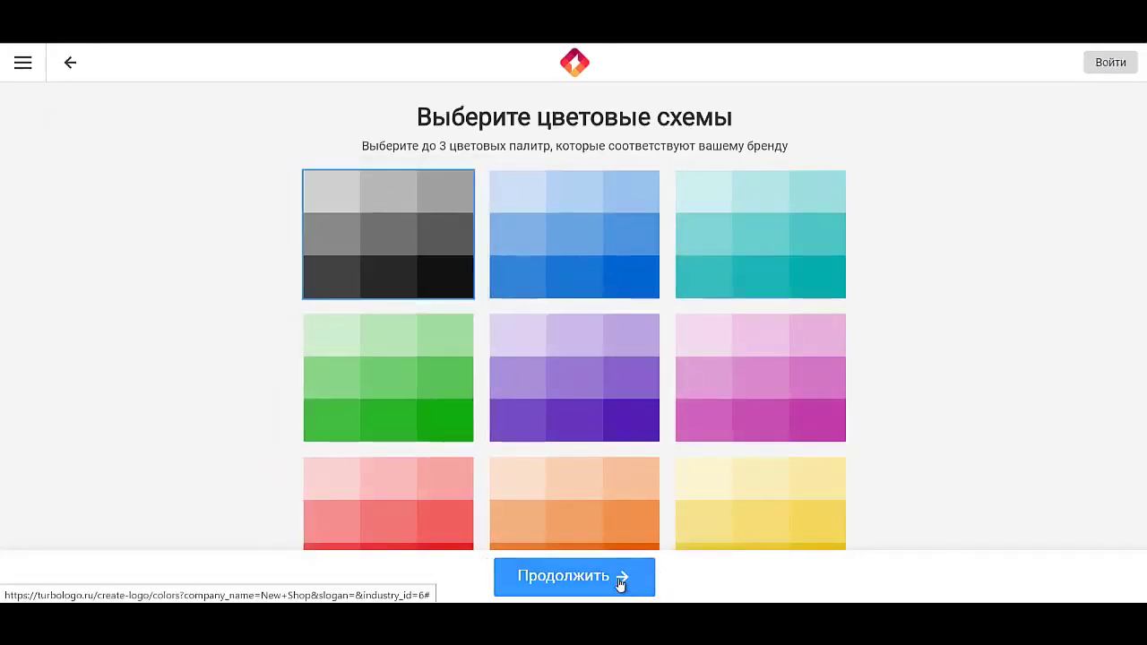
{"action": "left_click", "coordinate": [618, 582]}
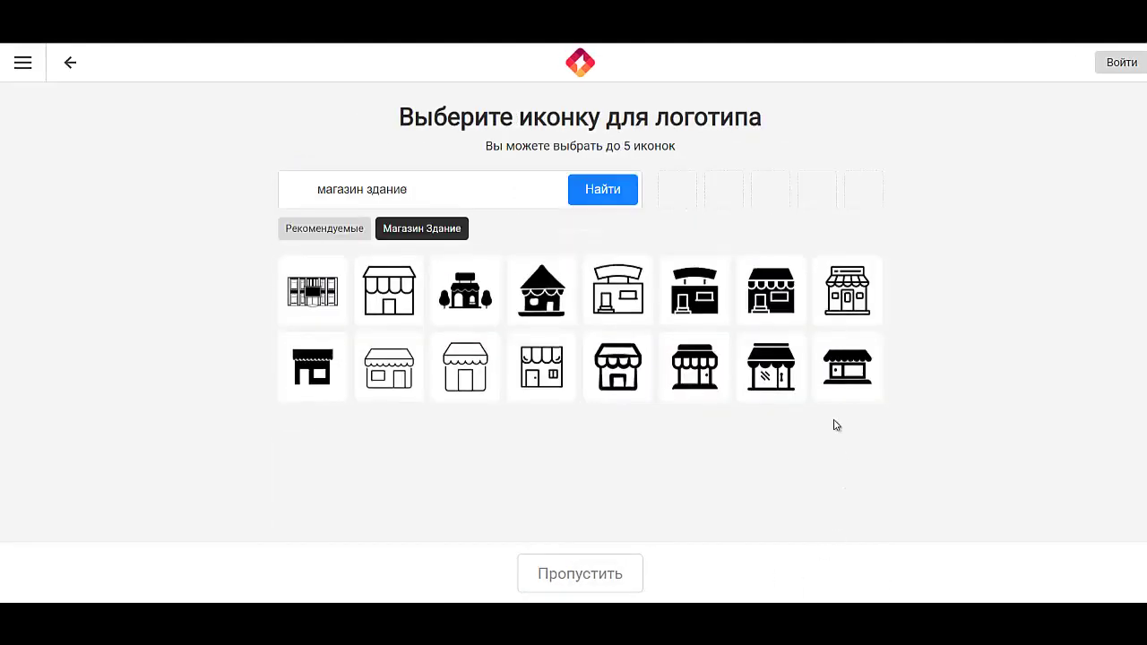
{"action": "left_click", "coordinate": [854, 310]}
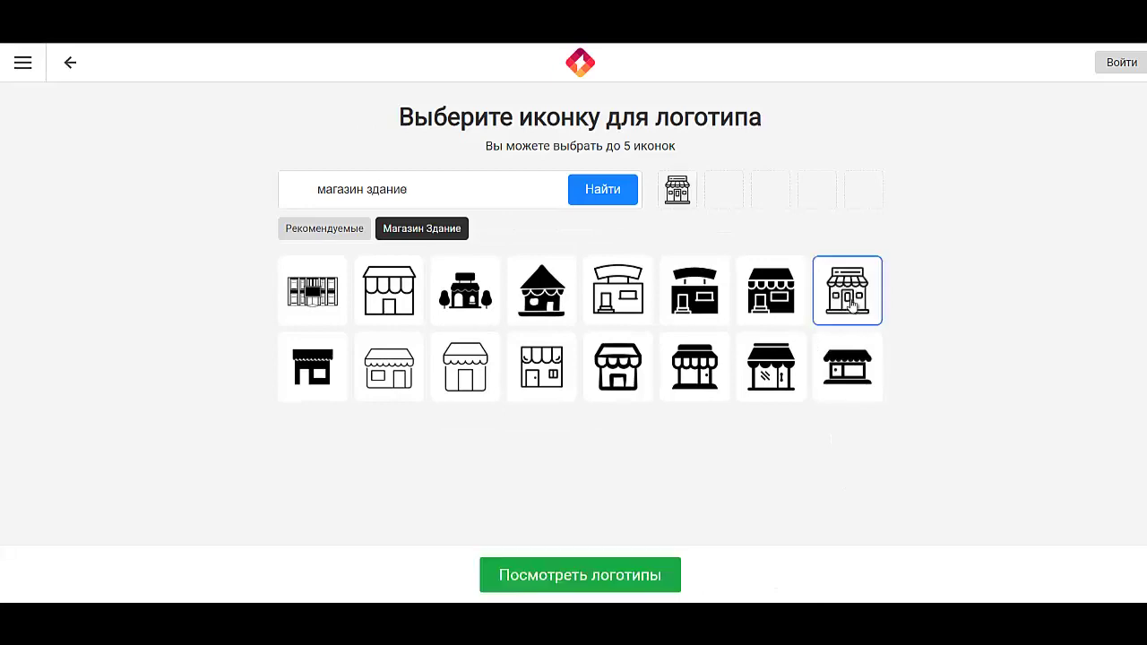
{"action": "left_click", "coordinate": [589, 582]}
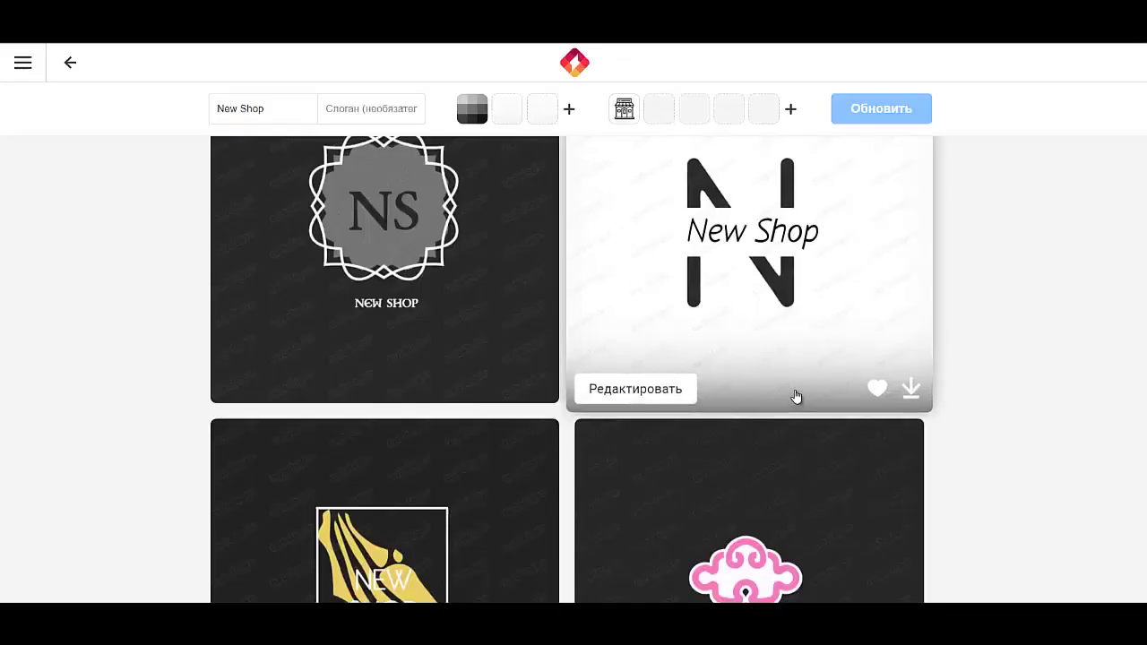
{"action": "scroll", "coordinate": [794, 397], "scroll_direction": "down", "scroll_amount": 3}
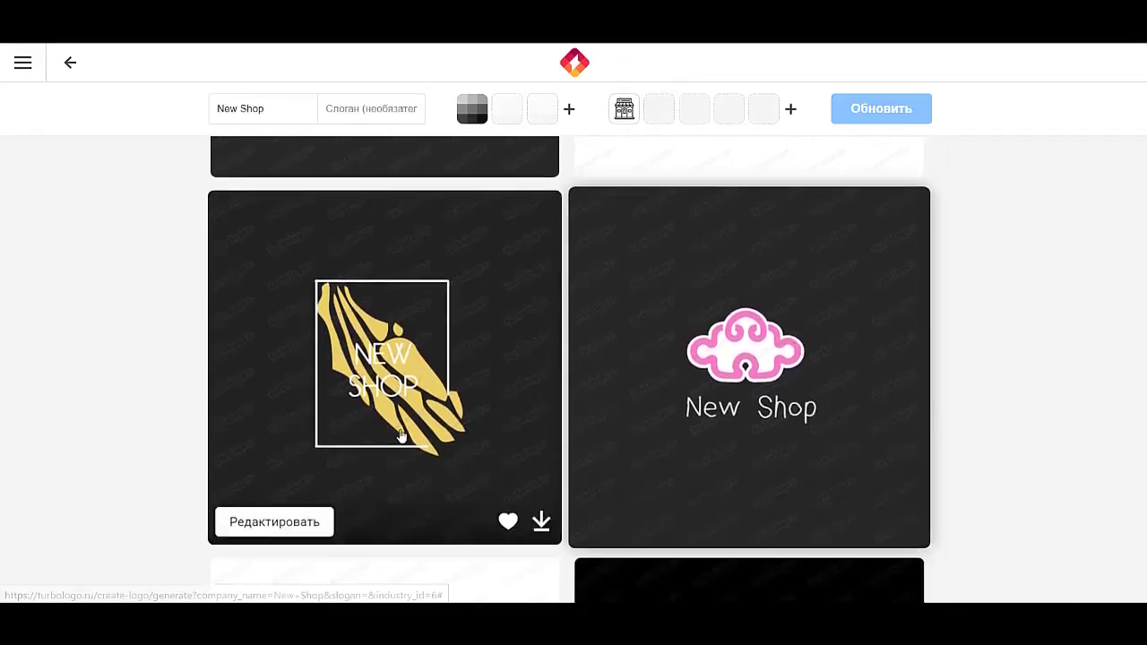
{"action": "scroll", "coordinate": [861, 389], "scroll_direction": "down", "scroll_amount": 5}
{"action": "scroll", "coordinate": [838, 385], "scroll_direction": "down", "scroll_amount": 8}
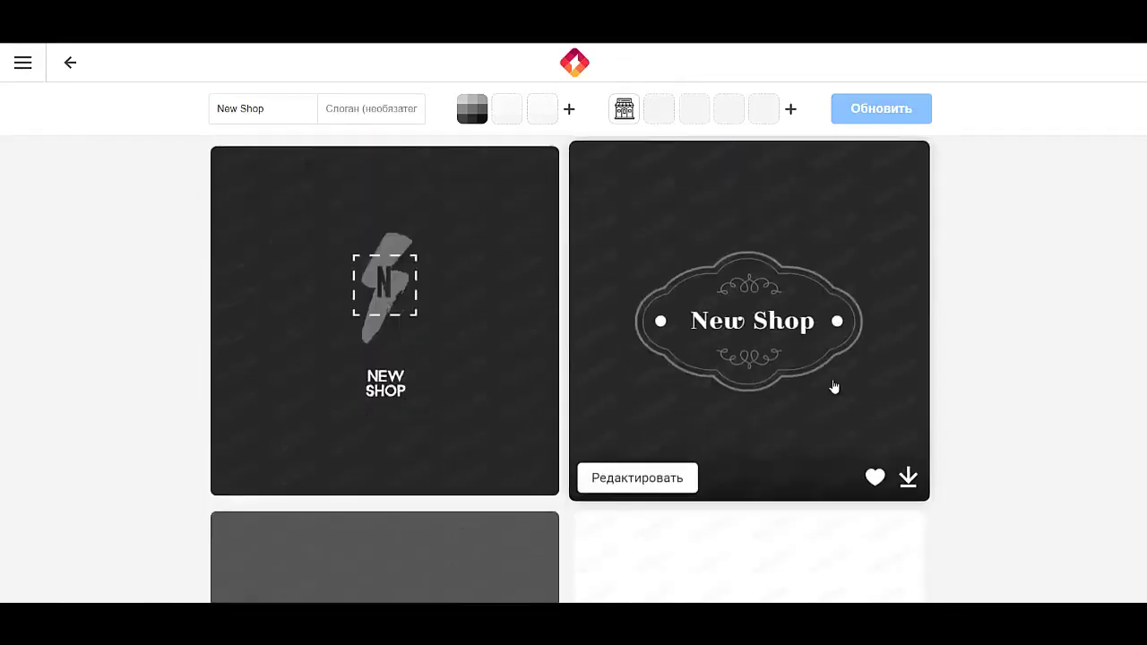
{"action": "scroll", "coordinate": [831, 383], "scroll_direction": "down", "scroll_amount": 2}
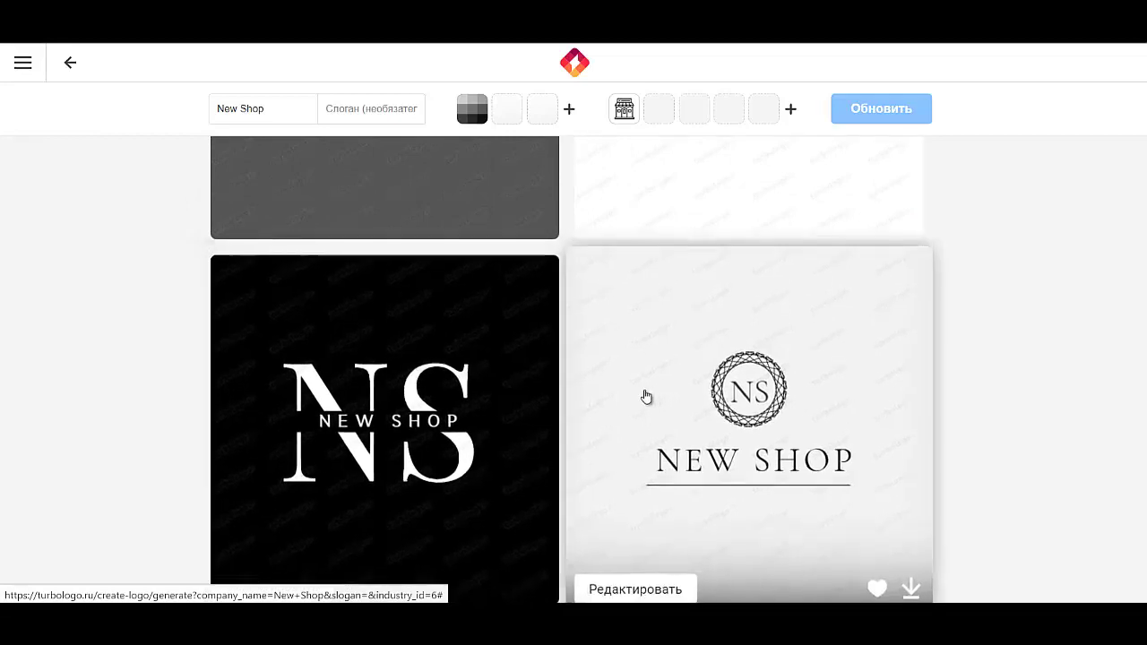
Step: Open the black NS logo in the editor and show its background colour options
{"action": "left_click", "coordinate": [399, 406]}
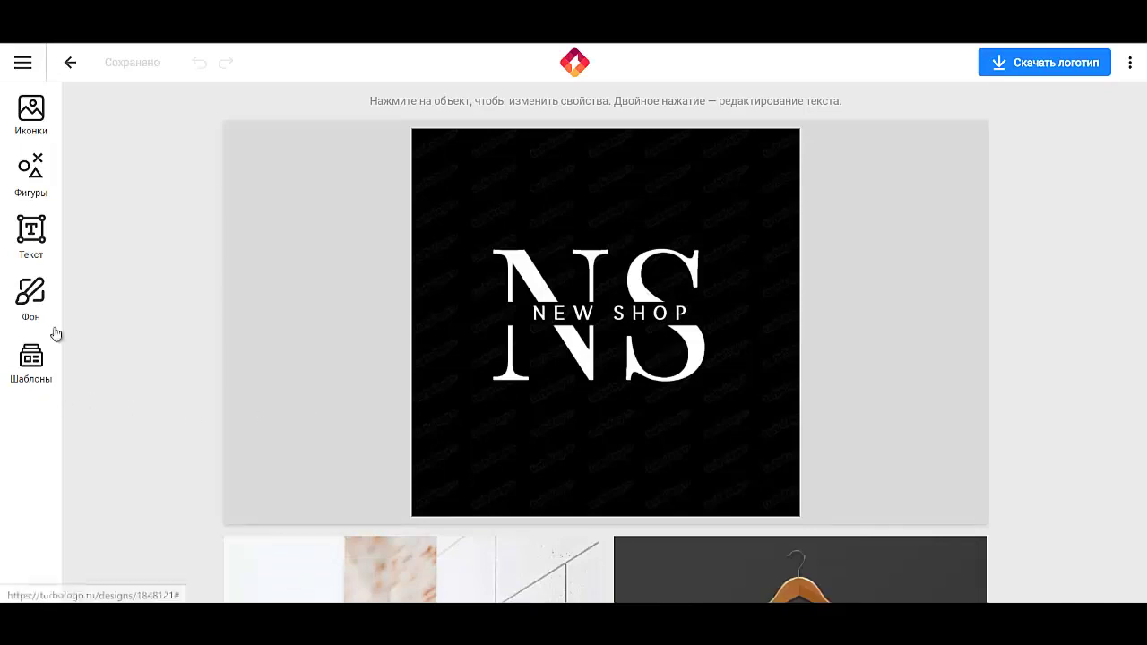
{"action": "left_click", "coordinate": [31, 304]}
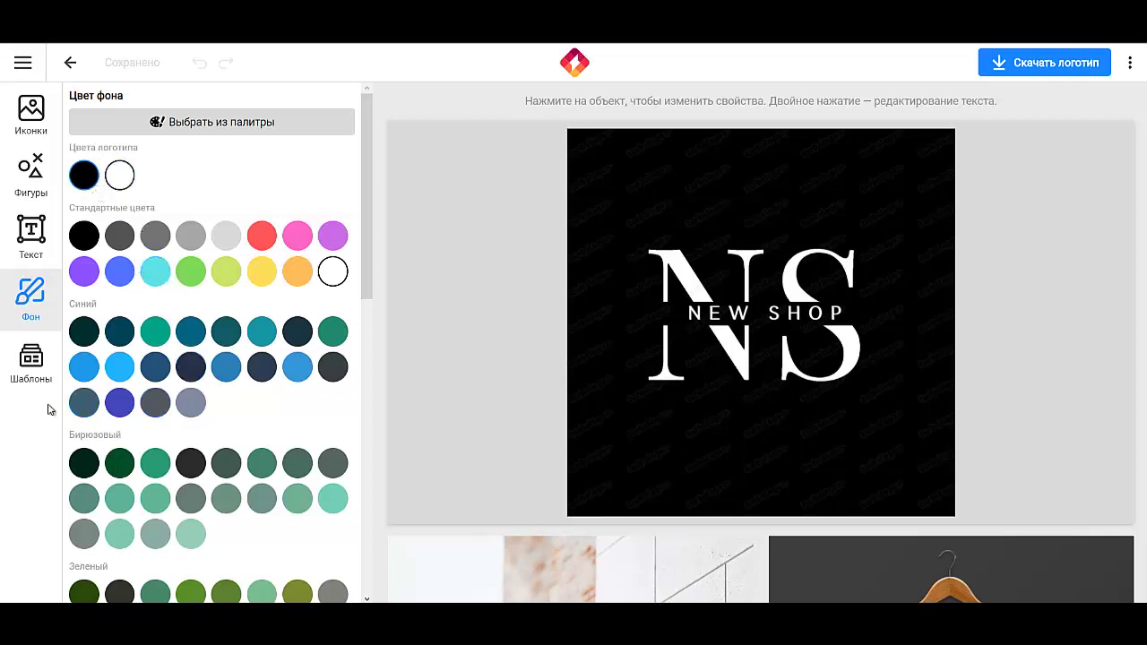
{"action": "left_click", "coordinate": [699, 293]}
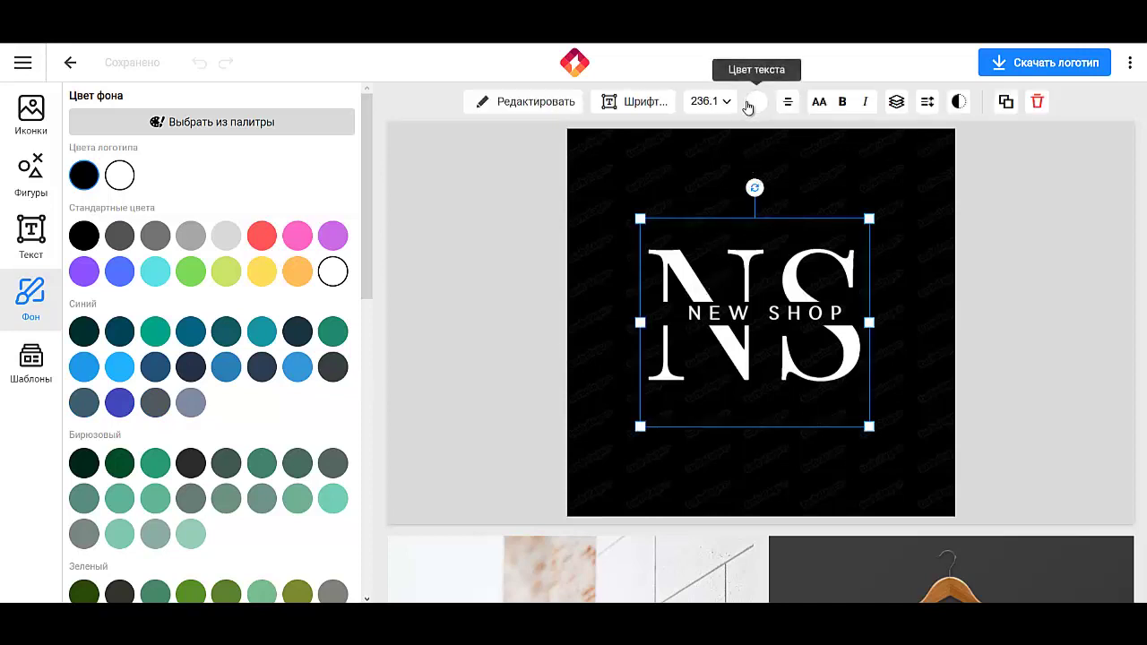
{"action": "left_click", "coordinate": [1118, 244]}
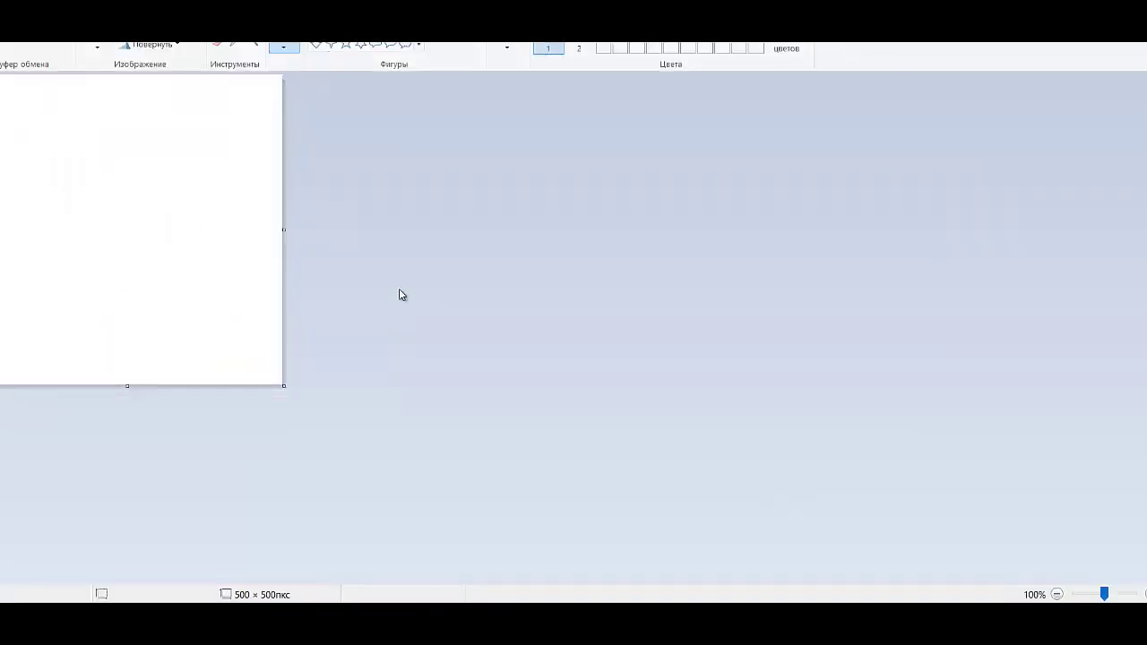
Step: Cut the logo out of the pasted screenshot and discard the screenshot unsaved
{"action": "key", "text": "ctrl+v"}
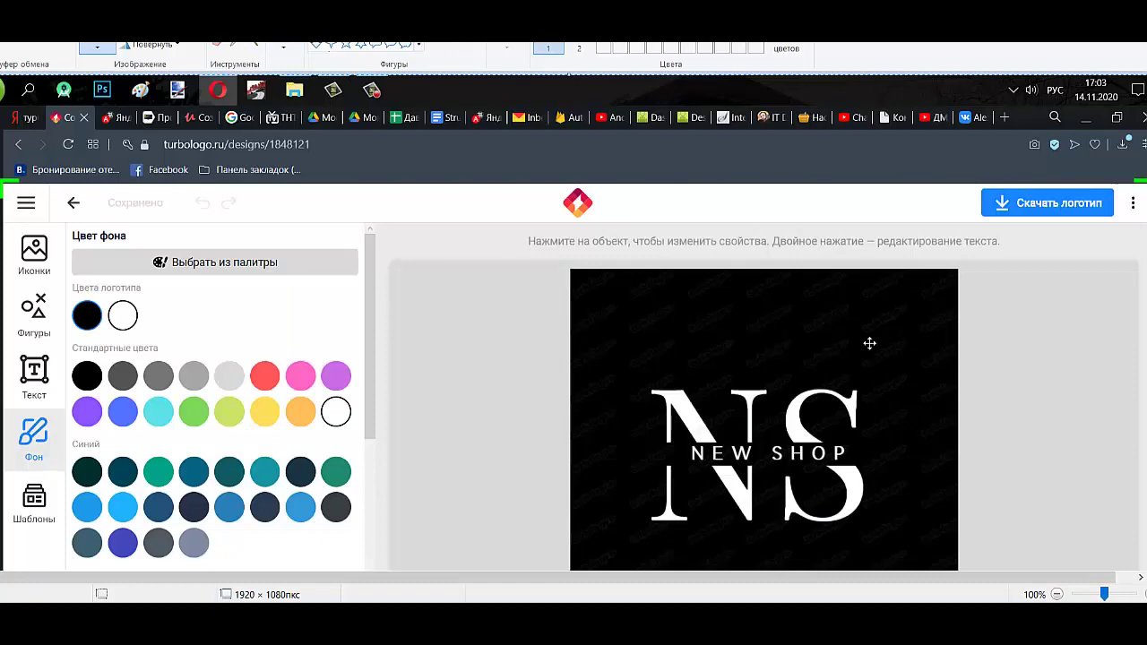
{"action": "scroll", "coordinate": [777, 338], "scroll_direction": "up", "scroll_amount": 3}
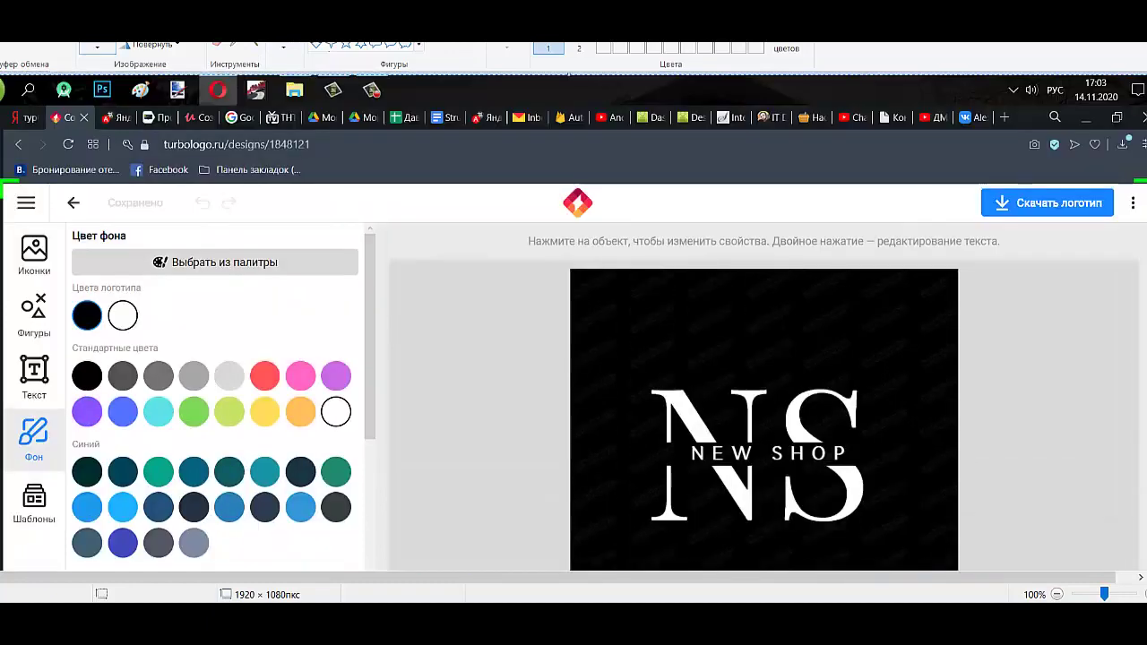
{"action": "mouse_move", "coordinate": [643, 378]}
{"action": "left_mouse_down"}
{"action": "mouse_move", "coordinate": [663, 413]}
{"action": "mouse_move", "coordinate": [874, 529]}
{"action": "left_mouse_up"}
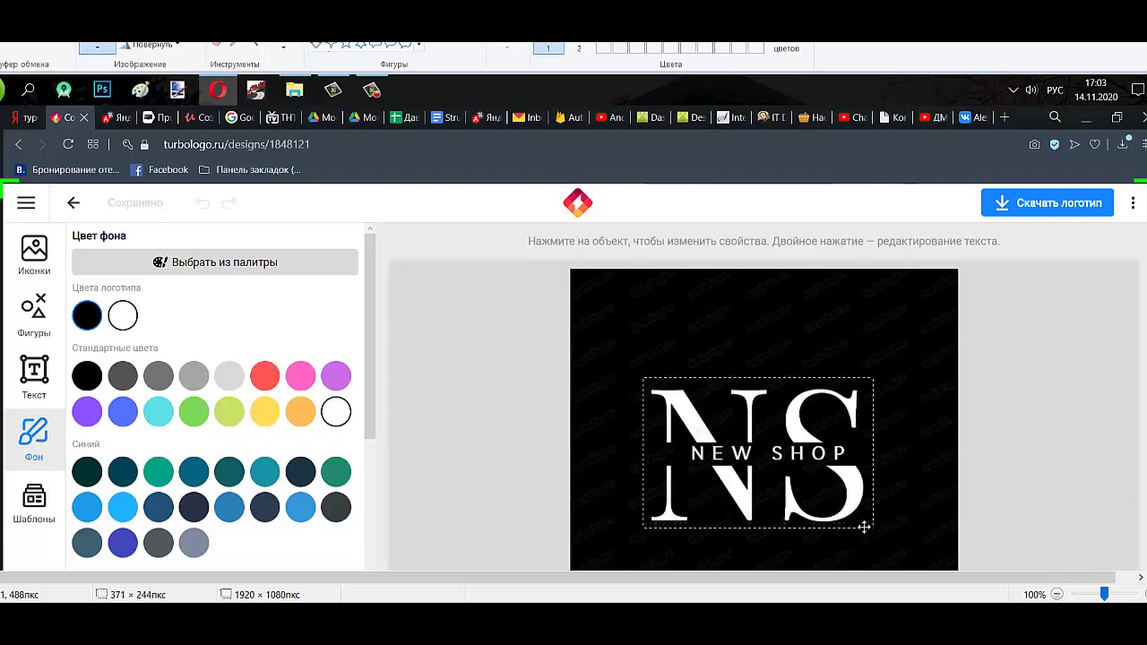
{"action": "right_click", "coordinate": [818, 456]}
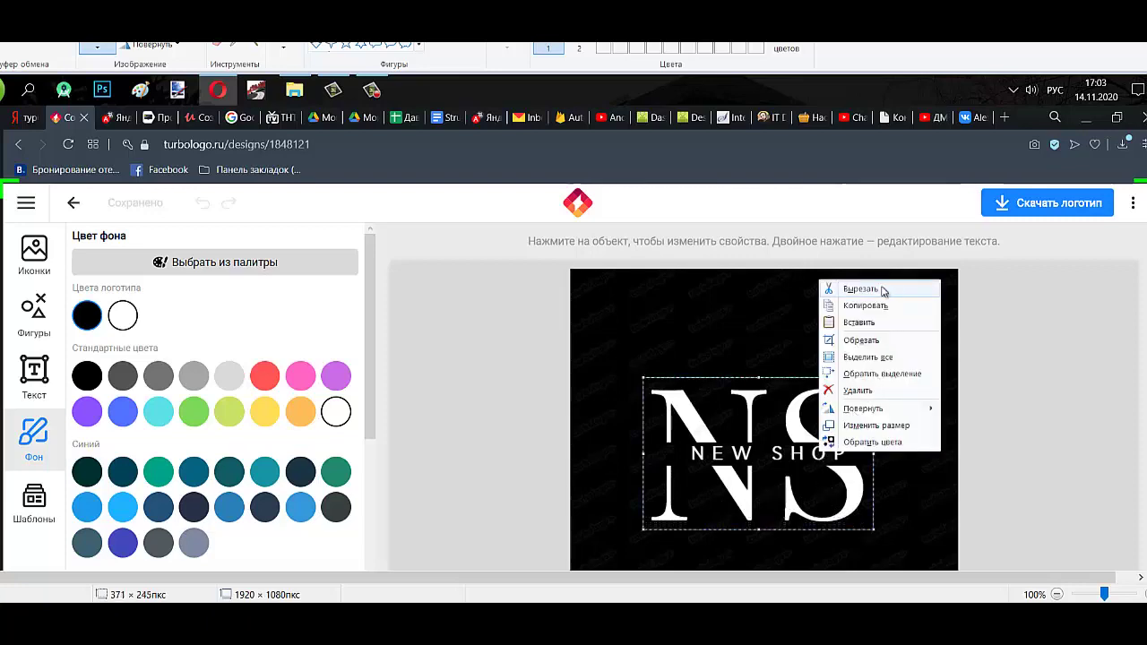
{"action": "left_click", "coordinate": [892, 285]}
{"action": "left_click", "coordinate": [18, 34]}
{"action": "left_click", "coordinate": [27, 364]}
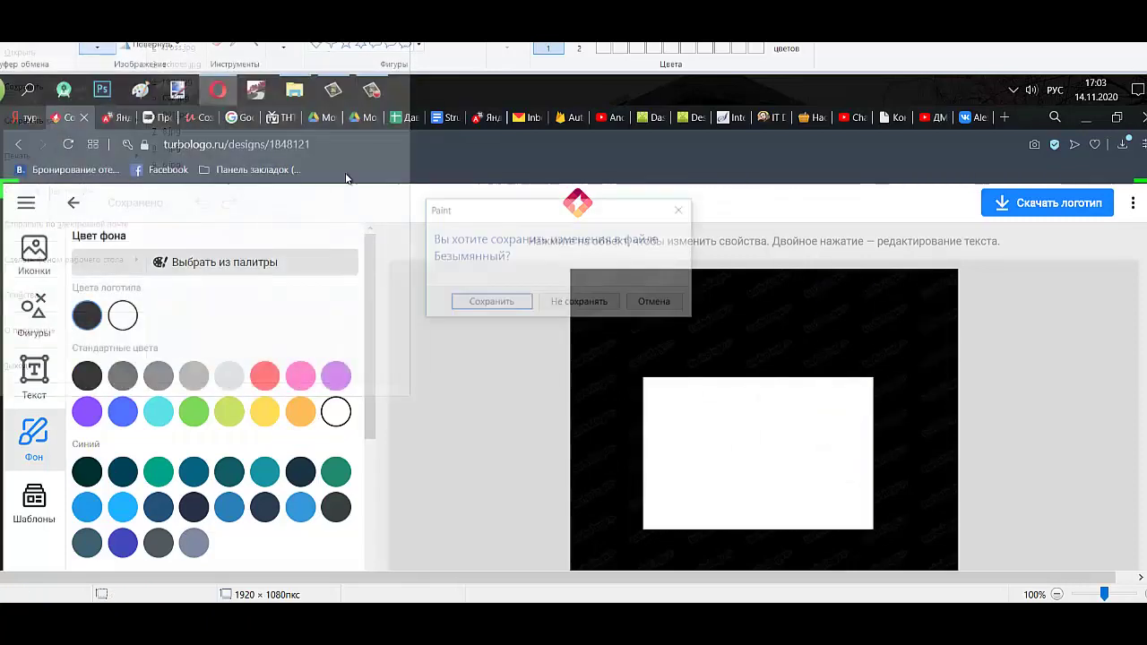
{"action": "left_click", "coordinate": [580, 304]}
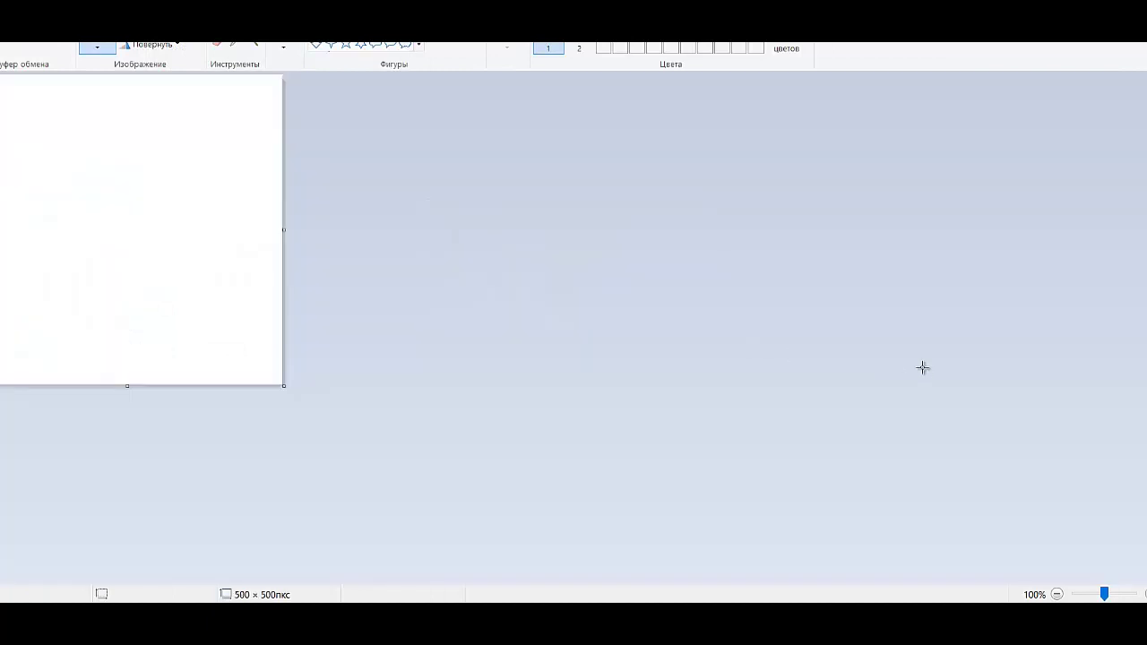
Step: Paste the logo onto a blank canvas, crop to it, and resize to 197 × 129 px
{"action": "key", "text": "ctrl+v"}
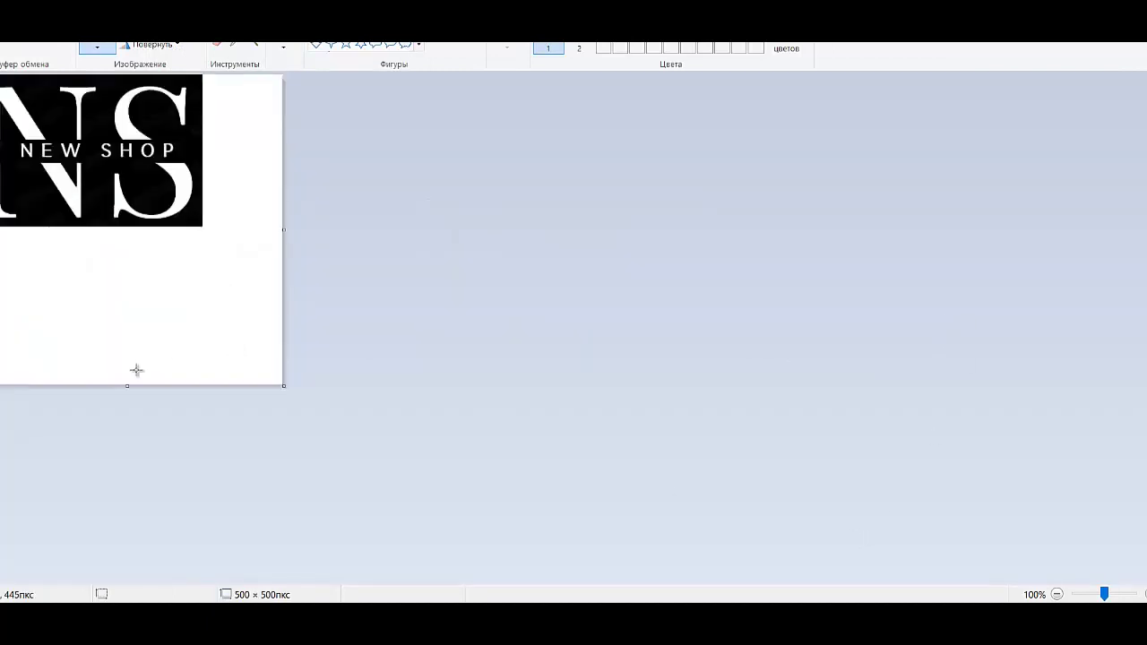
{"action": "left_click_drag", "start_coordinate": [129, 384], "coordinate": [131, 226]}
{"action": "key", "text": "ctrl+shift+x"}
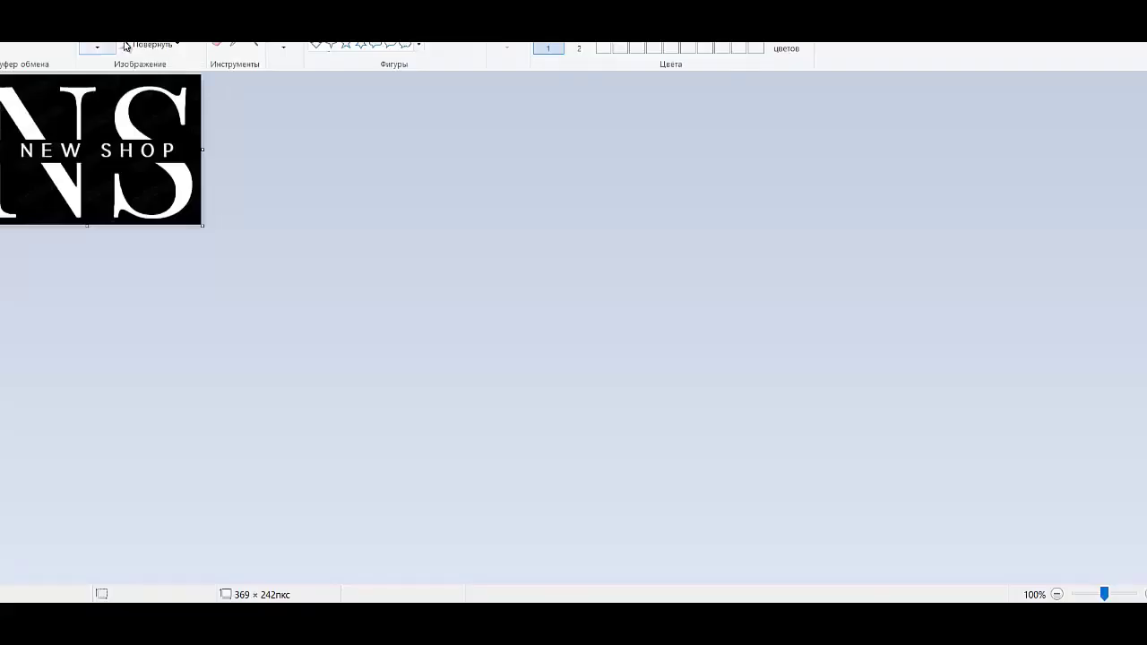
{"action": "left_click", "coordinate": [97, 45]}
{"action": "left_click", "coordinate": [157, 94]}
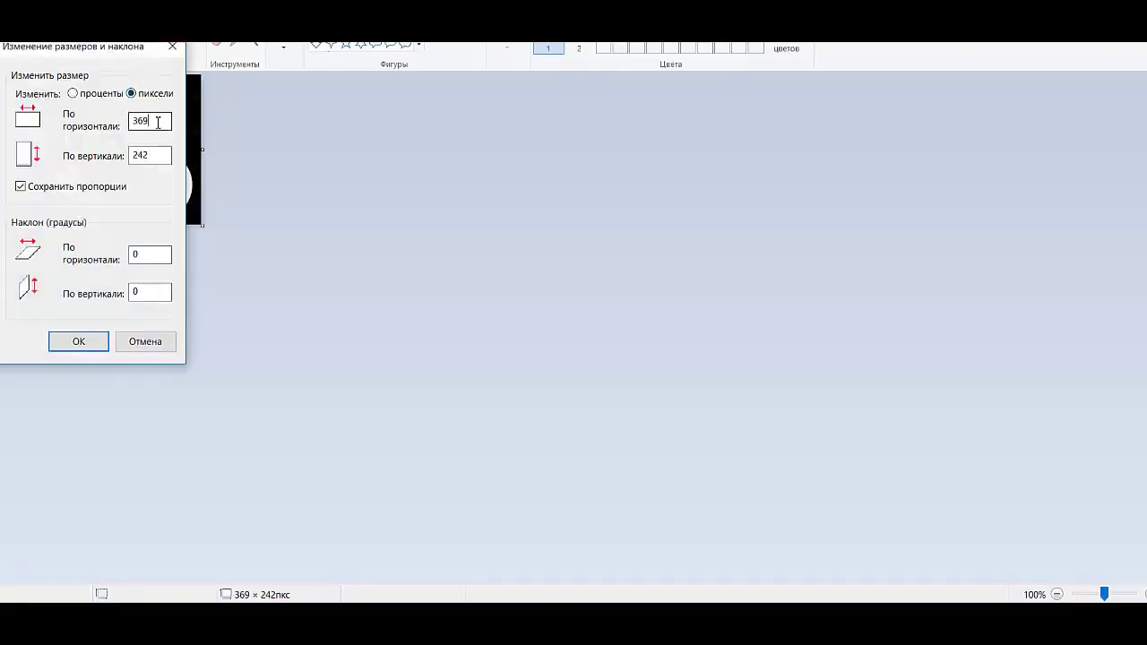
{"action": "type", "text": "197"}
{"action": "key", "text": "Return"}
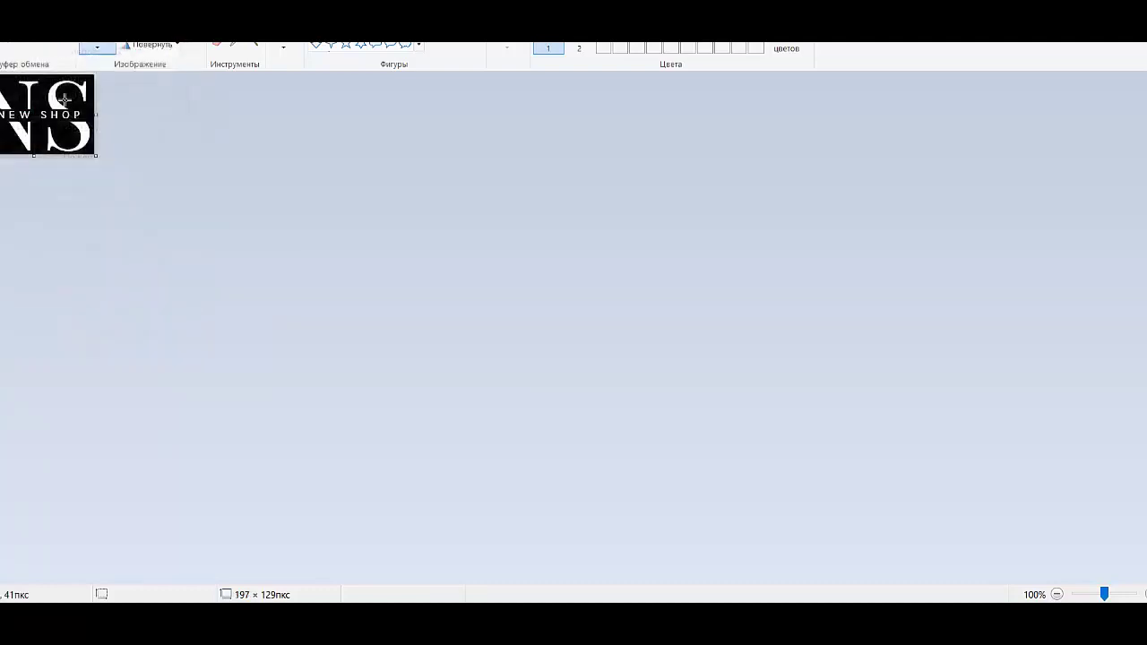
Step: Save the image as a PNG named logo
{"action": "key", "text": "alt+f"}
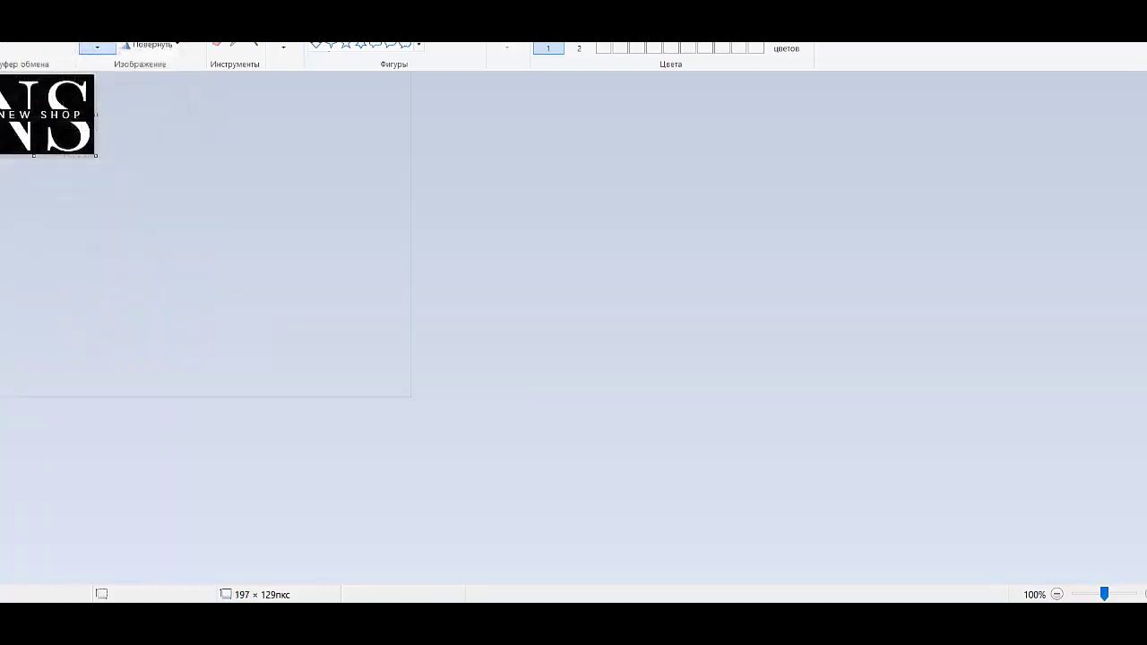
{"action": "mouse_move", "coordinate": [69, 120]}
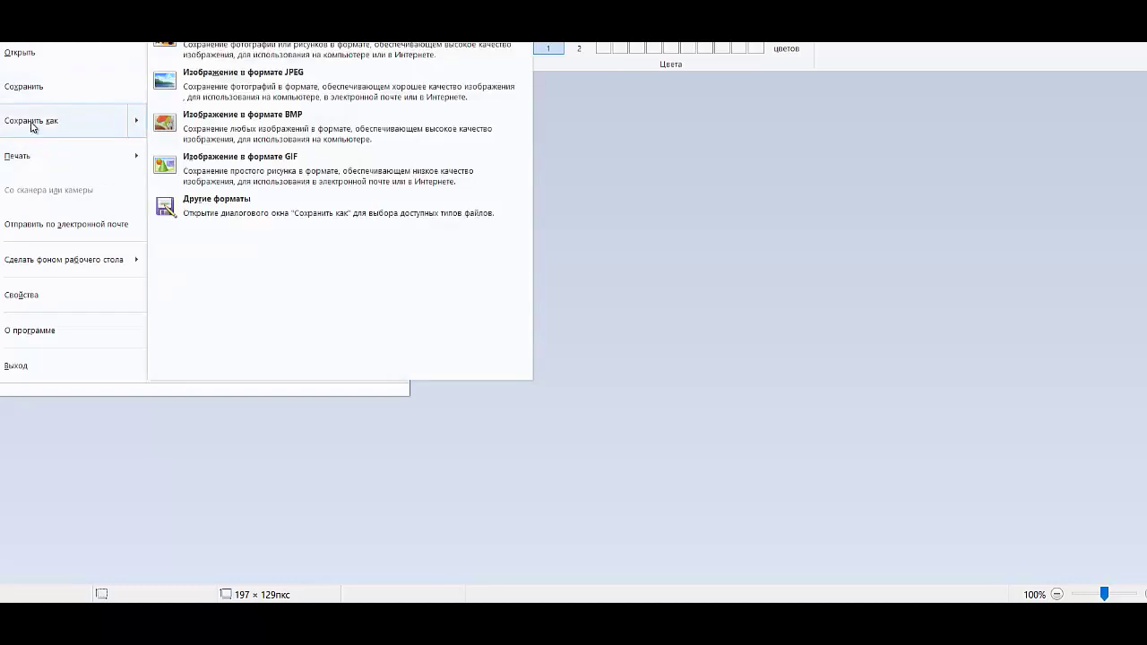
{"action": "left_click", "coordinate": [238, 49]}
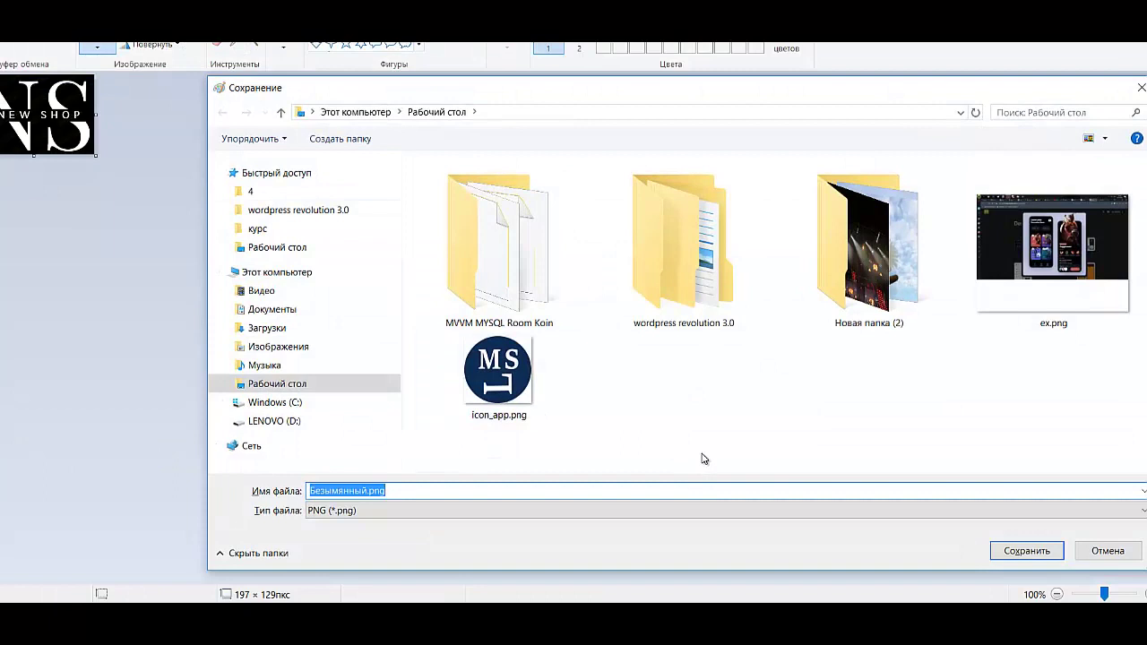
{"action": "key", "text": "BackSpace"}
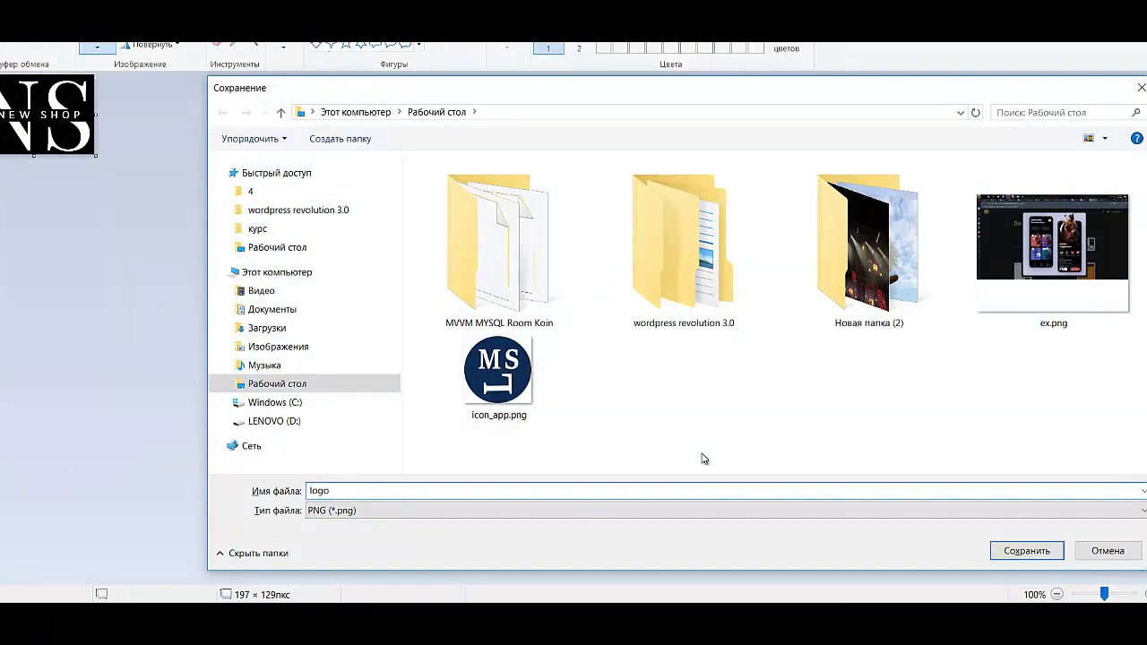
{"action": "key", "text": "Return"}
{"action": "key", "text": "alt+Tab"}
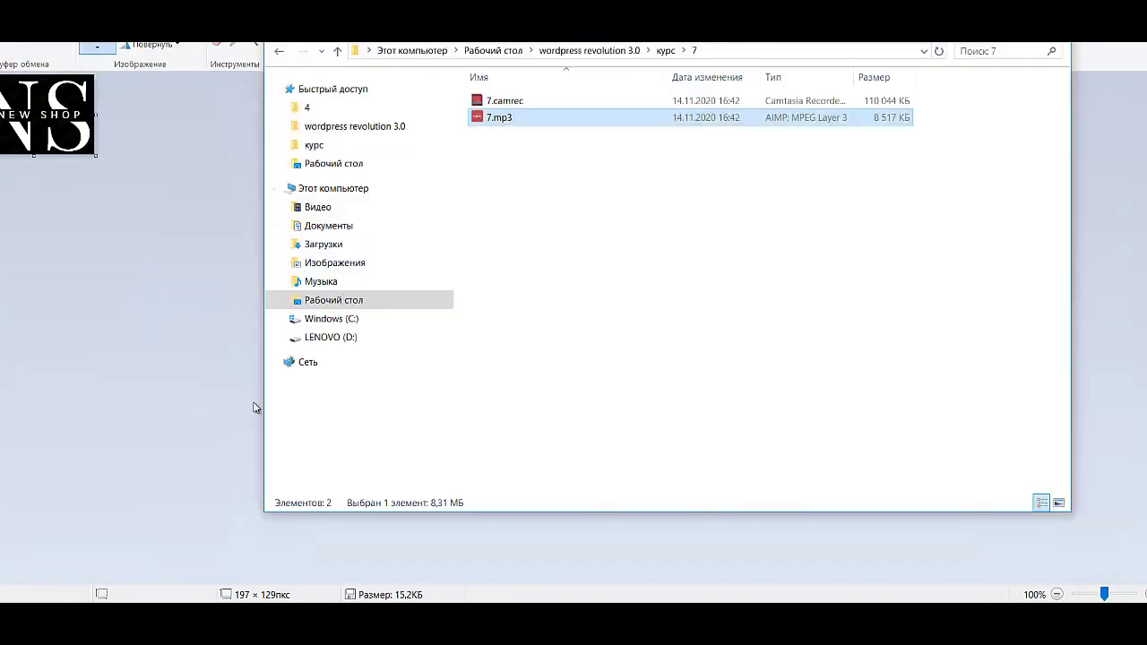
Step: Open logo.png from the Desktop folder with paint.net
{"action": "left_click", "coordinate": [327, 300]}
{"action": "scroll", "coordinate": [804, 442], "scroll_direction": "down", "scroll_amount": 5}
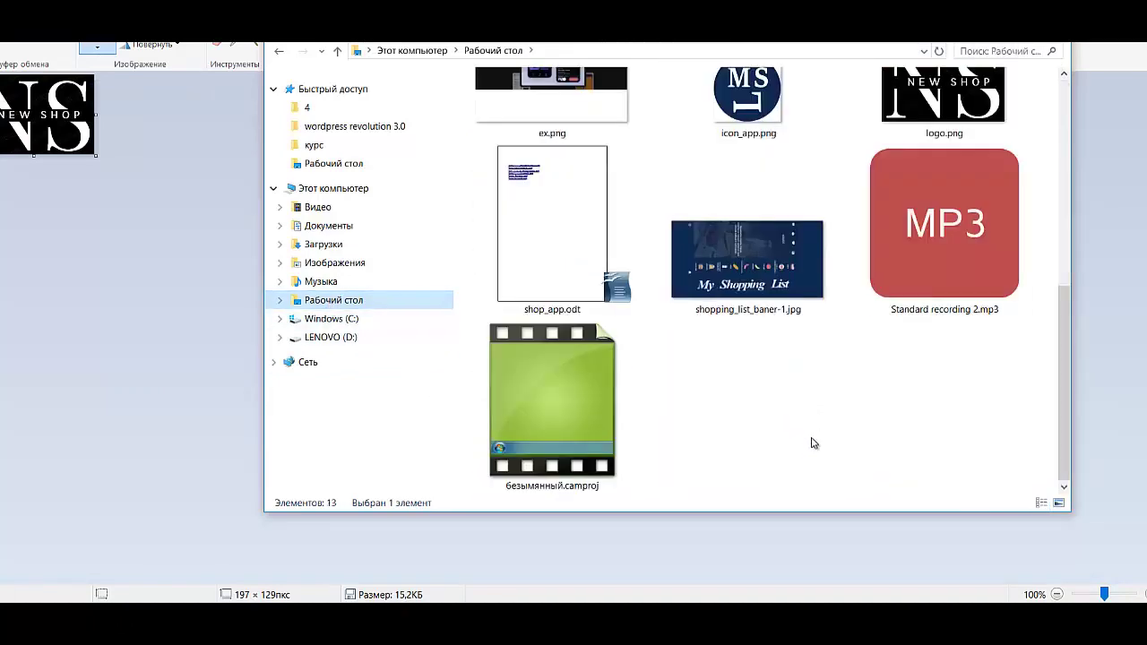
{"action": "scroll", "coordinate": [835, 354], "scroll_direction": "up", "scroll_amount": 1}
{"action": "scroll", "coordinate": [835, 359], "scroll_direction": "up", "scroll_amount": 4}
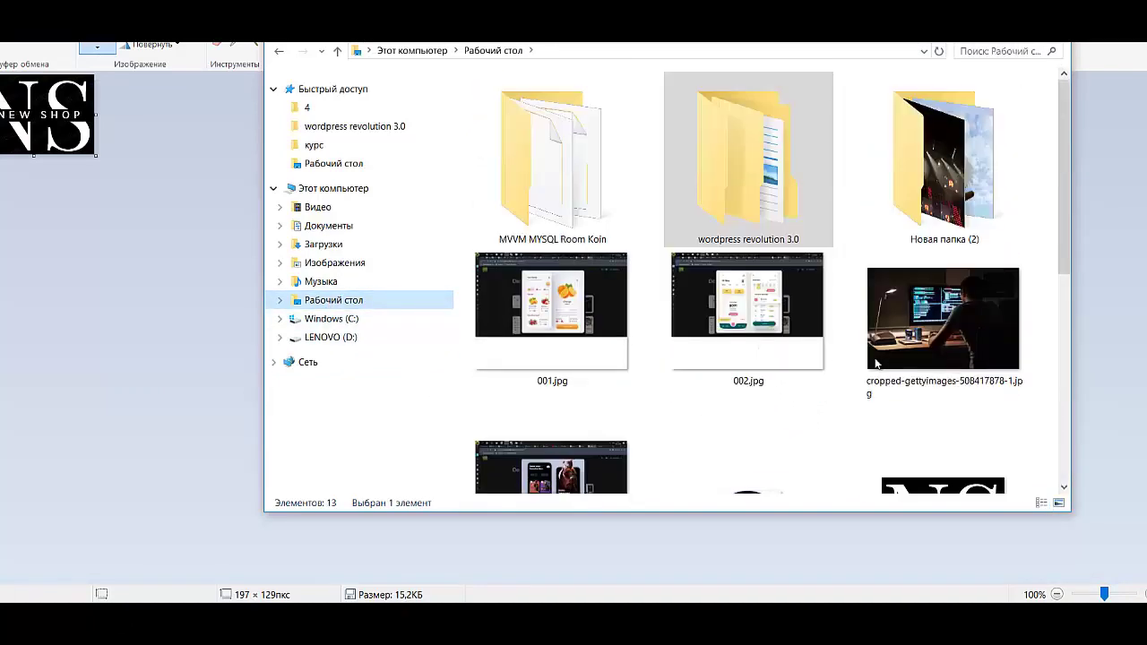
{"action": "scroll", "coordinate": [883, 366], "scroll_direction": "down", "scroll_amount": 1}
{"action": "left_click", "coordinate": [943, 433]}
{"action": "right_click", "coordinate": [943, 433]}
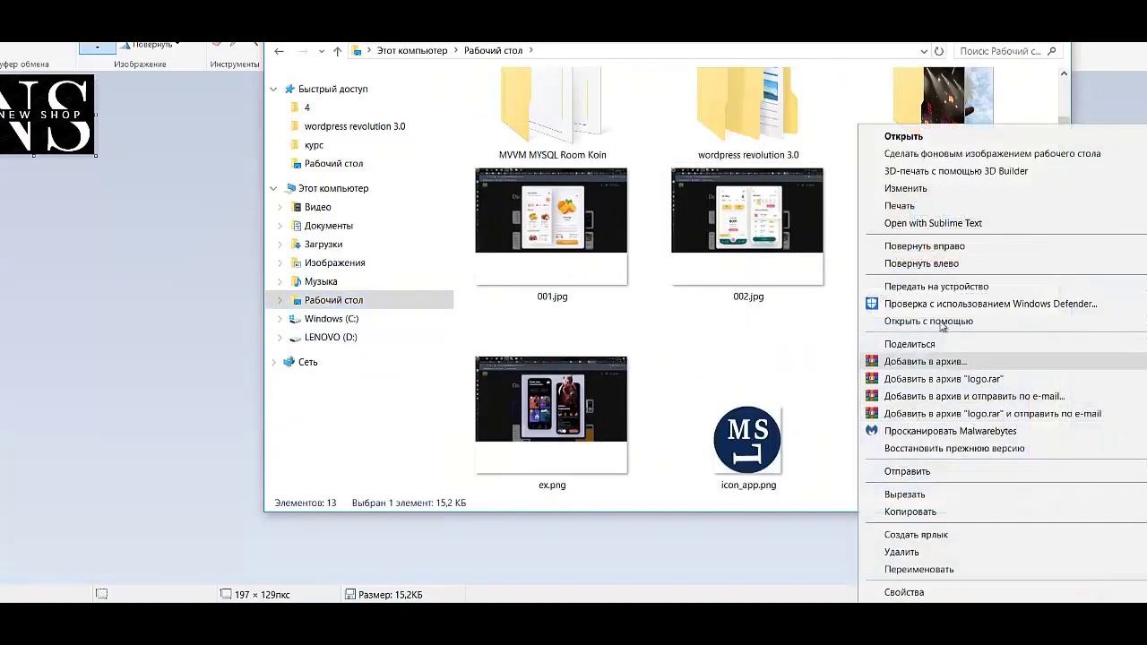
{"action": "mouse_move", "coordinate": [937, 325]}
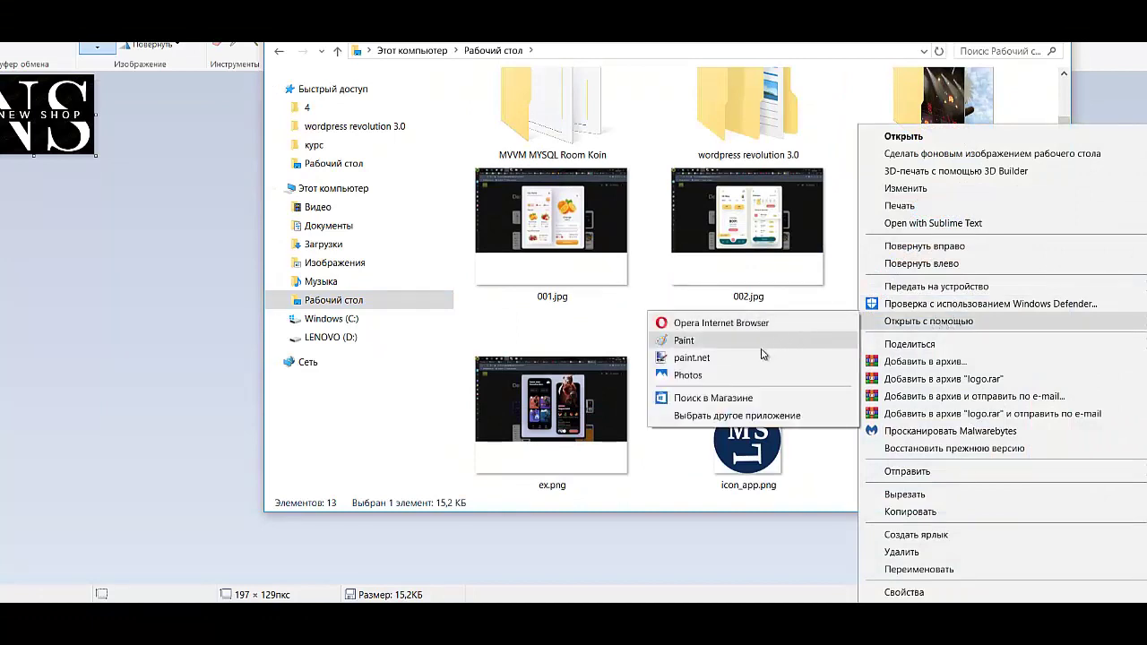
{"action": "left_click", "coordinate": [761, 357]}
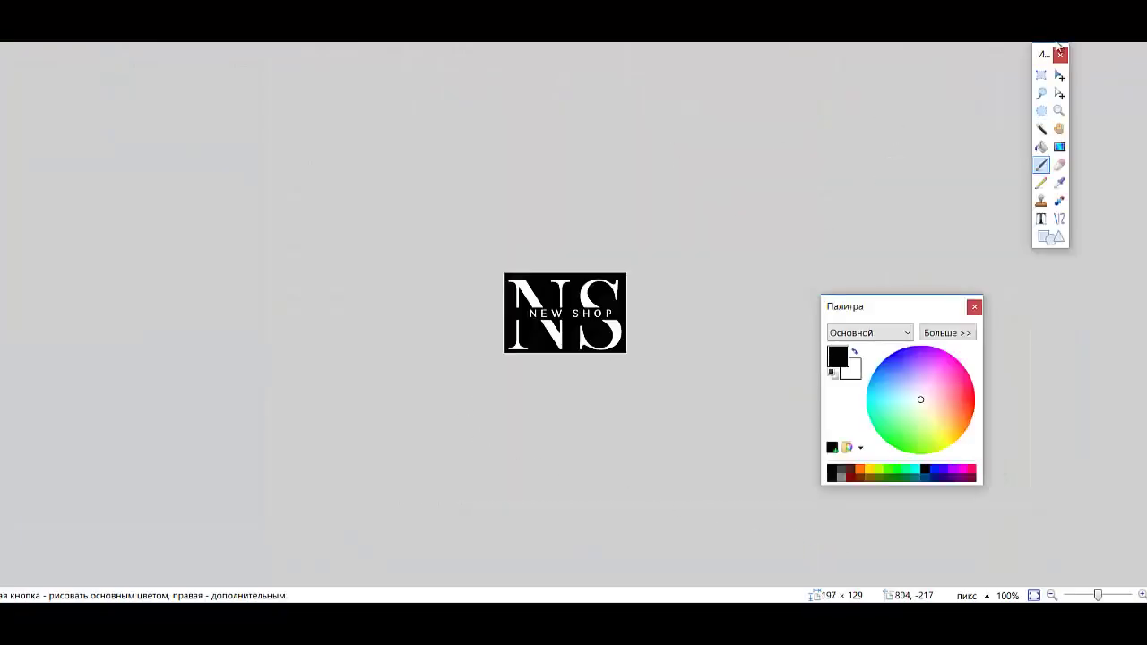
Step: Erase the logo's black background and leftover dark patches inside the letters to transparency
{"action": "left_click", "coordinate": [1041, 129]}
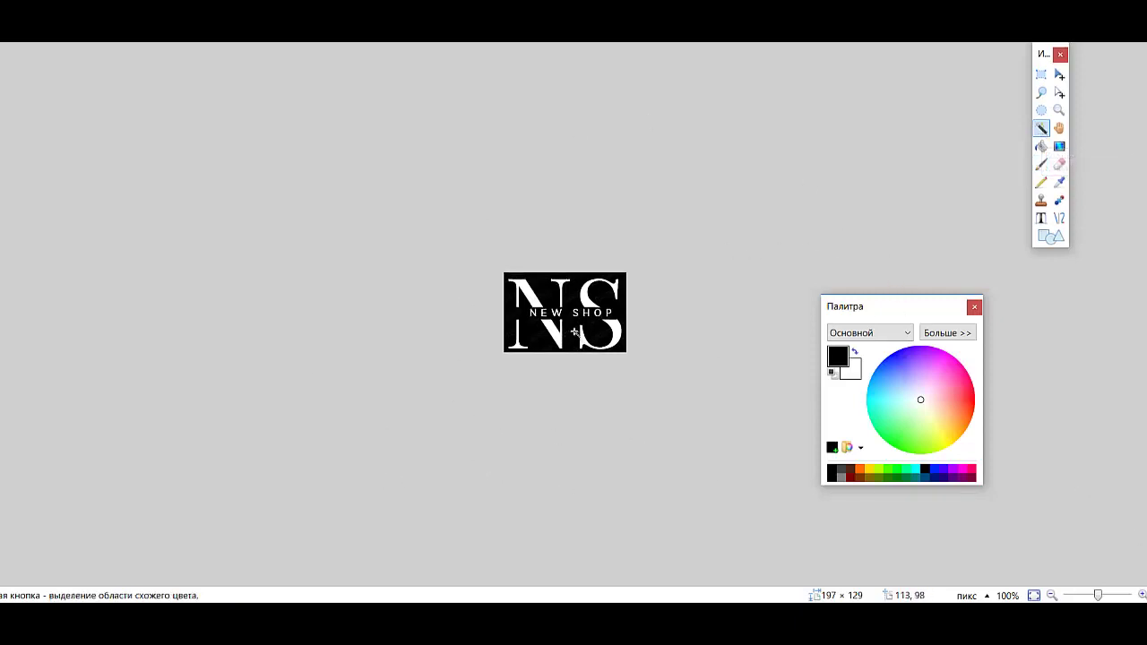
{"action": "left_click", "coordinate": [574, 329]}
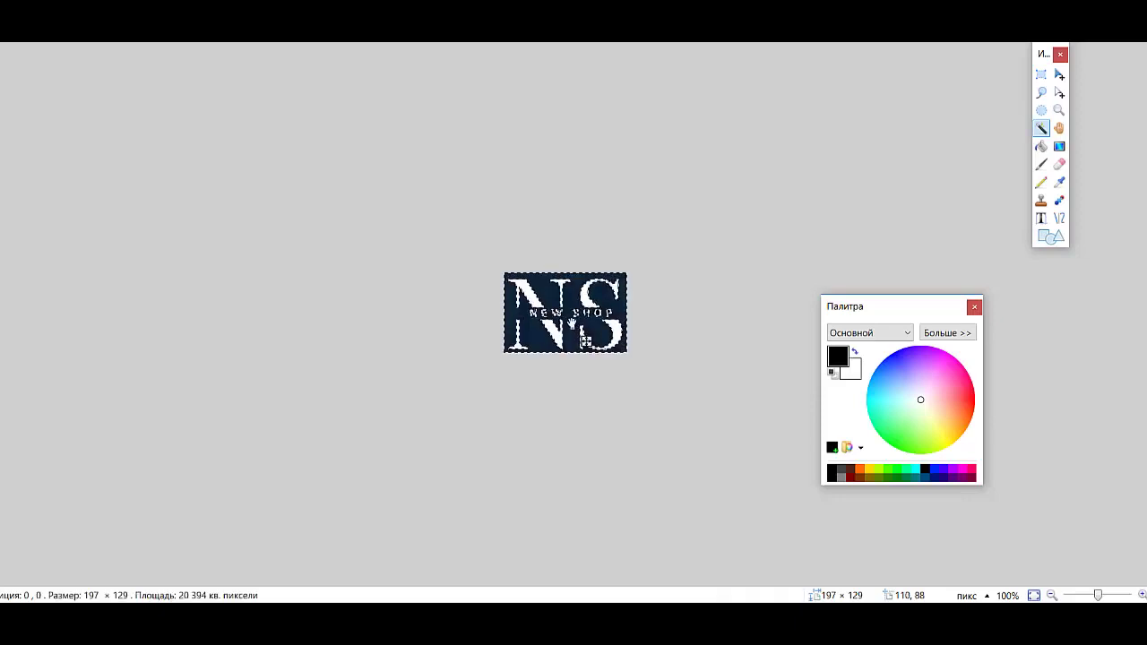
{"action": "key", "text": "Delete"}
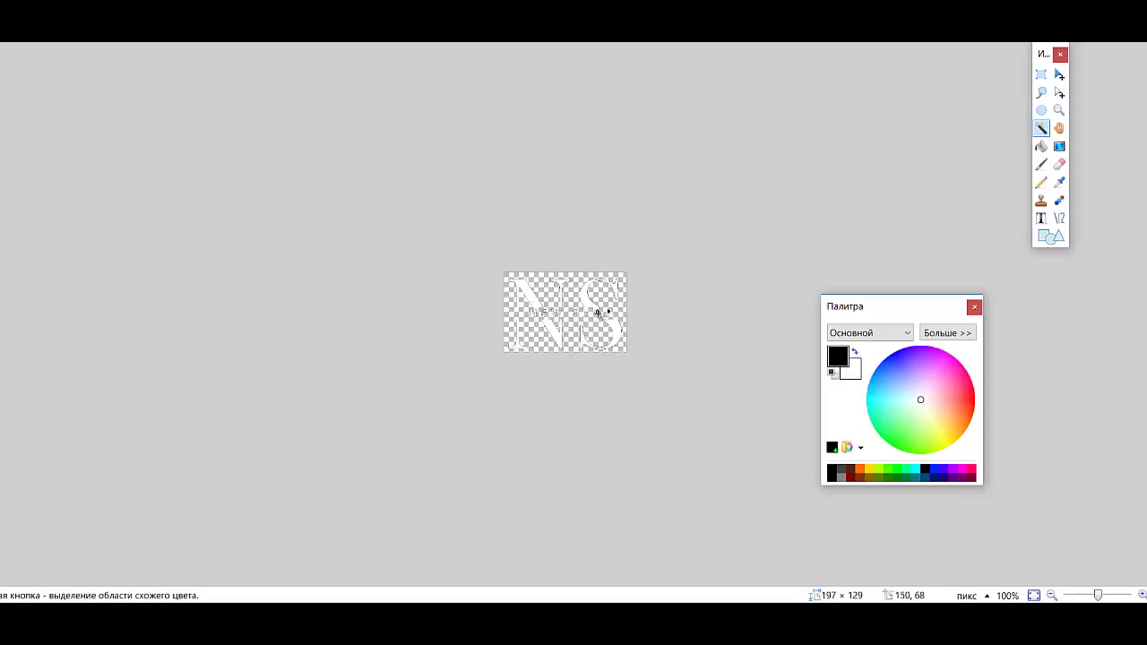
{"action": "left_click", "coordinate": [598, 313]}
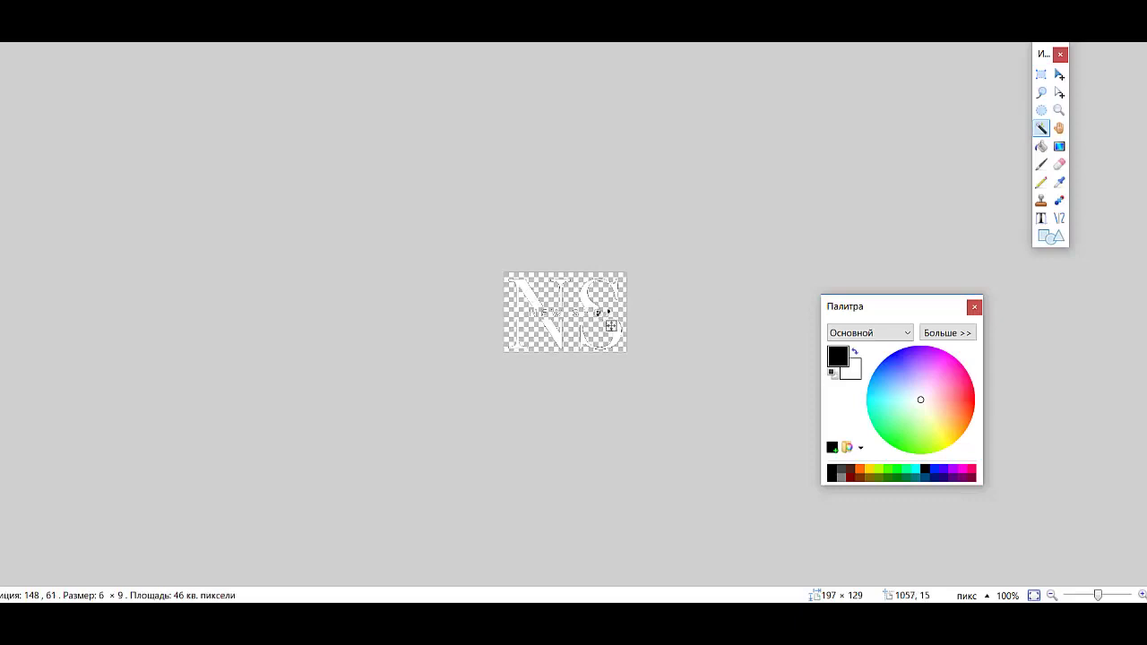
{"action": "key", "text": "Delete"}
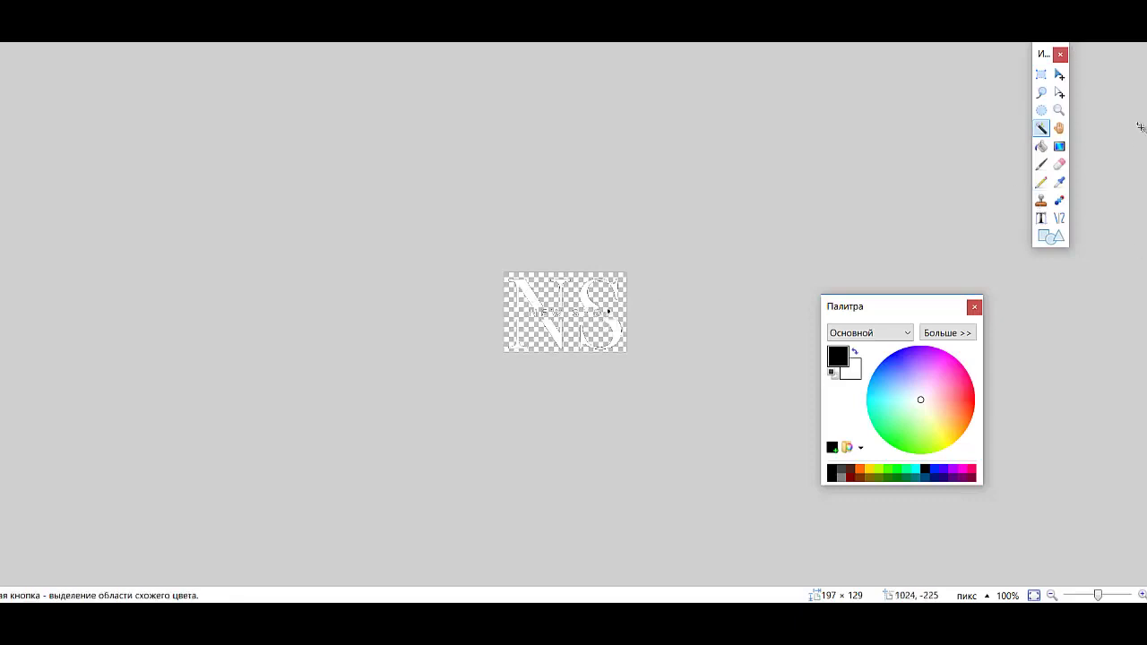
{"action": "scroll", "coordinate": [1022, 125], "scroll_direction": "up", "scroll_amount": 5}
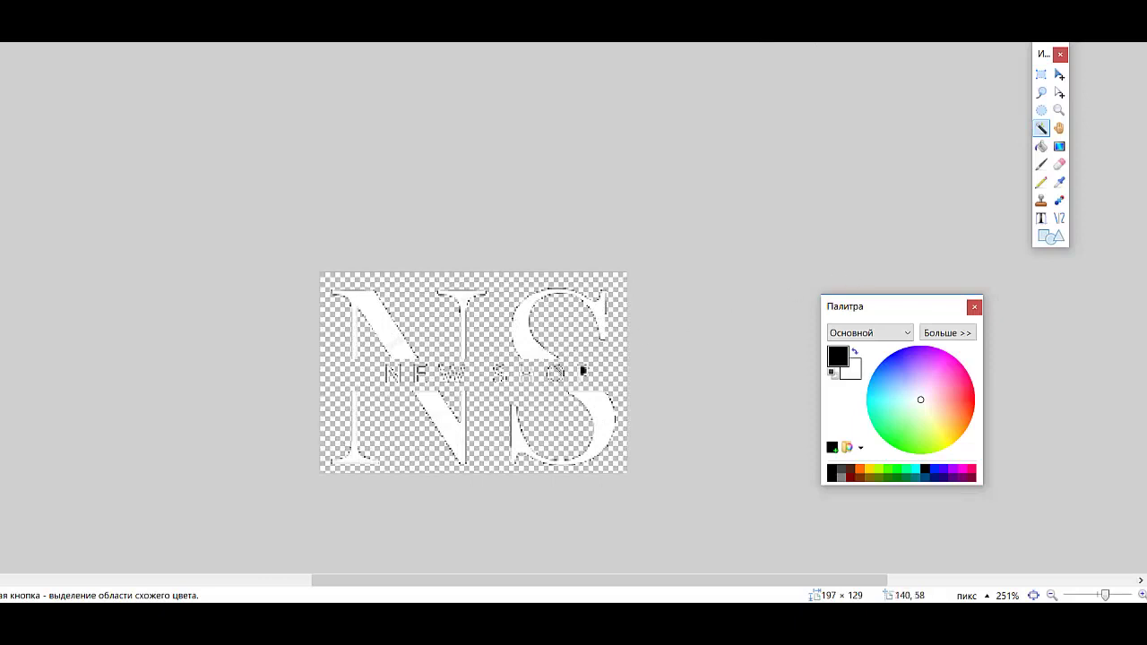
{"action": "left_click", "coordinate": [582, 370]}
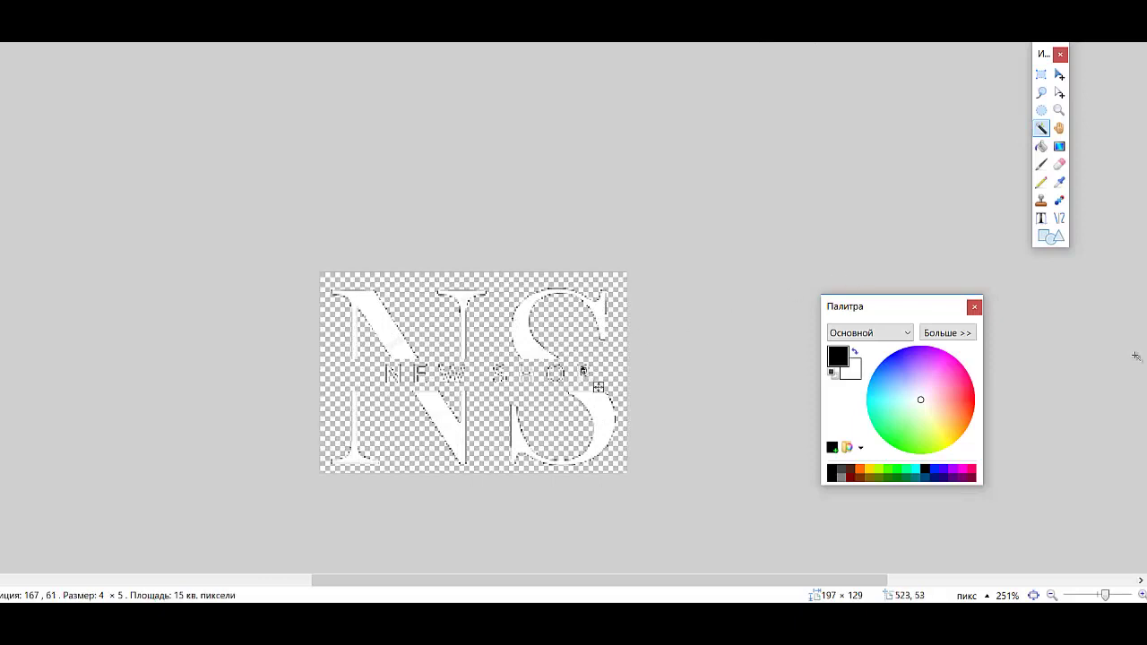
{"action": "key", "text": "ctrl+d"}
Step: Save the transparent white NS logo back to its PNG file
{"action": "left_click", "coordinate": [18, 32]}
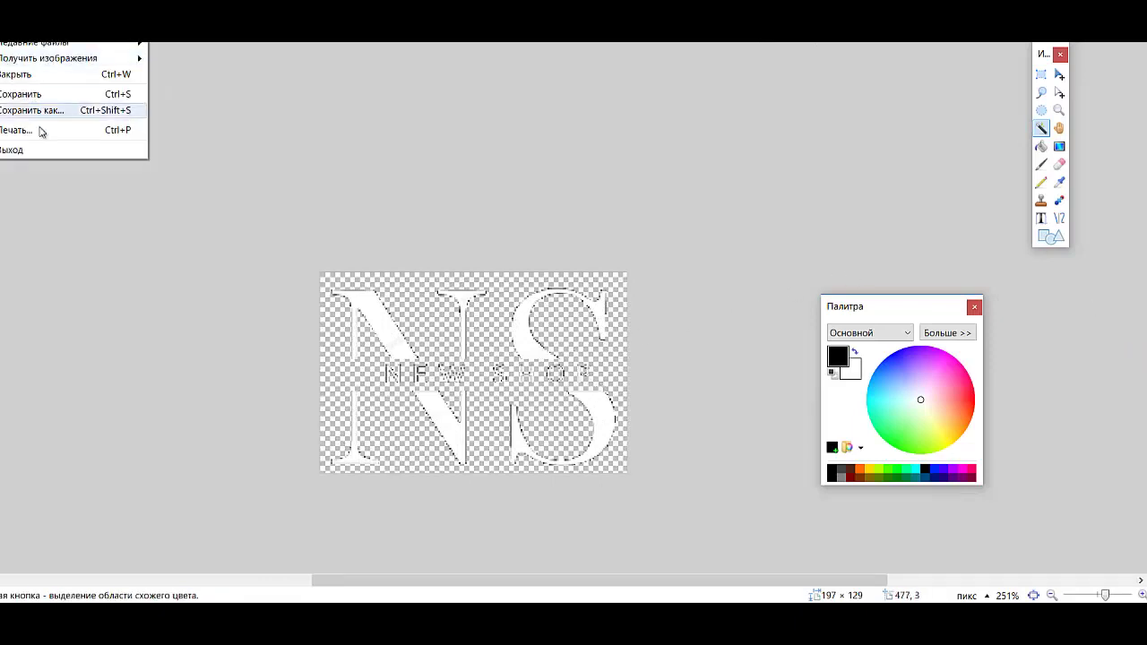
{"action": "left_click", "coordinate": [36, 93]}
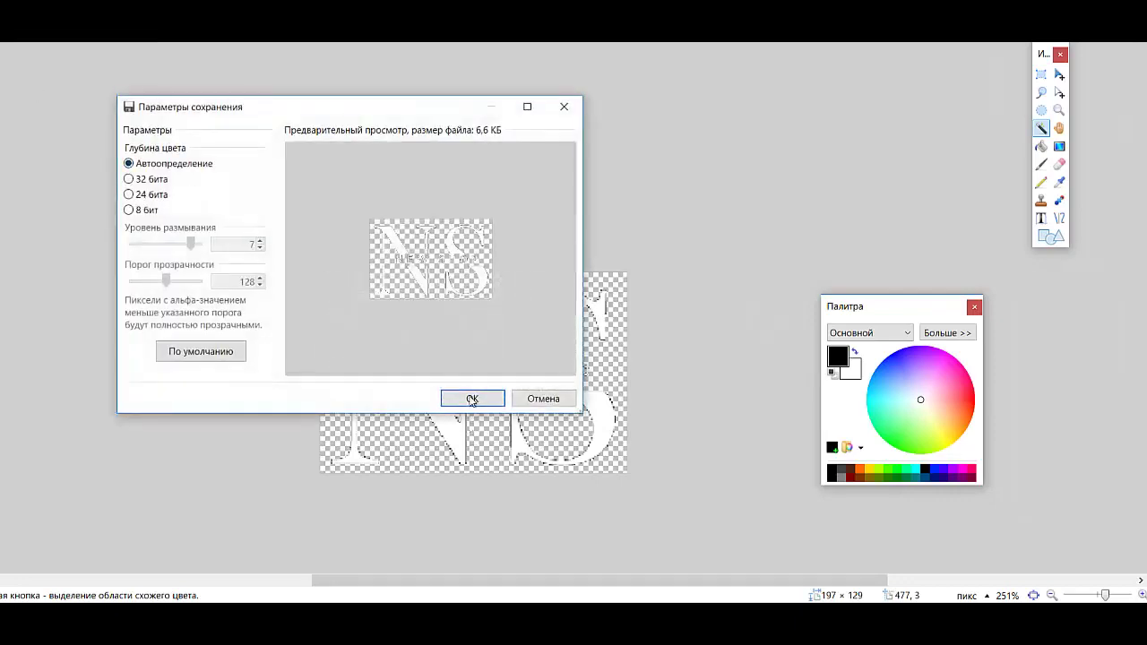
{"action": "left_click", "coordinate": [471, 399]}
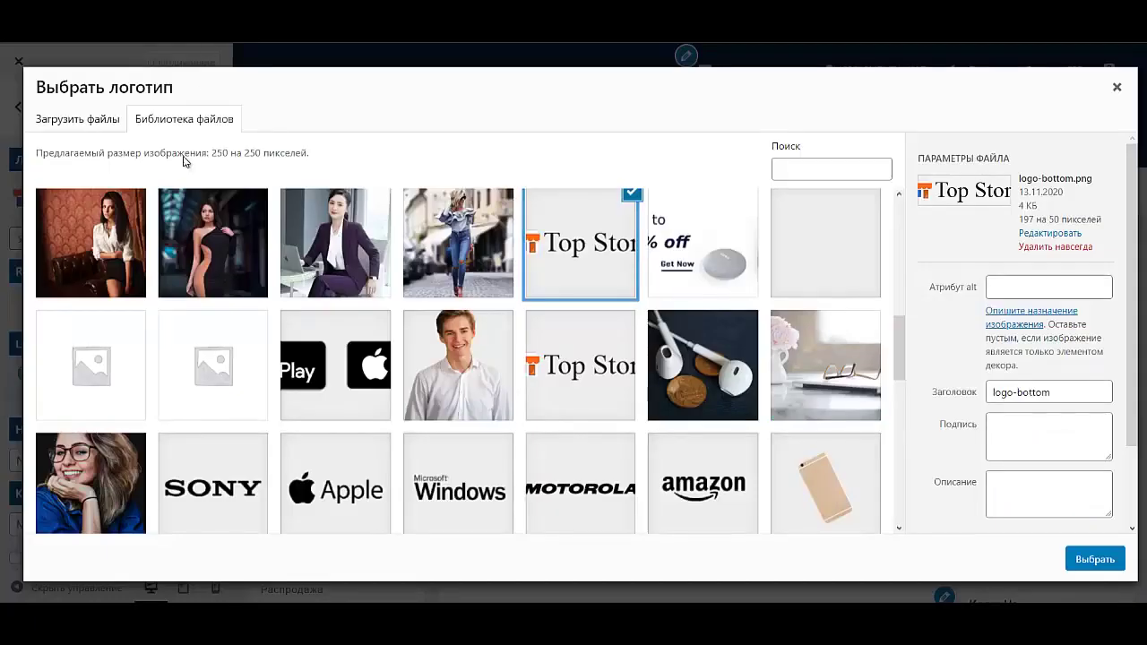
Step: Upload logo.png from the Desktop as the site logo, skipping cropping
{"action": "left_click", "coordinate": [77, 118]}
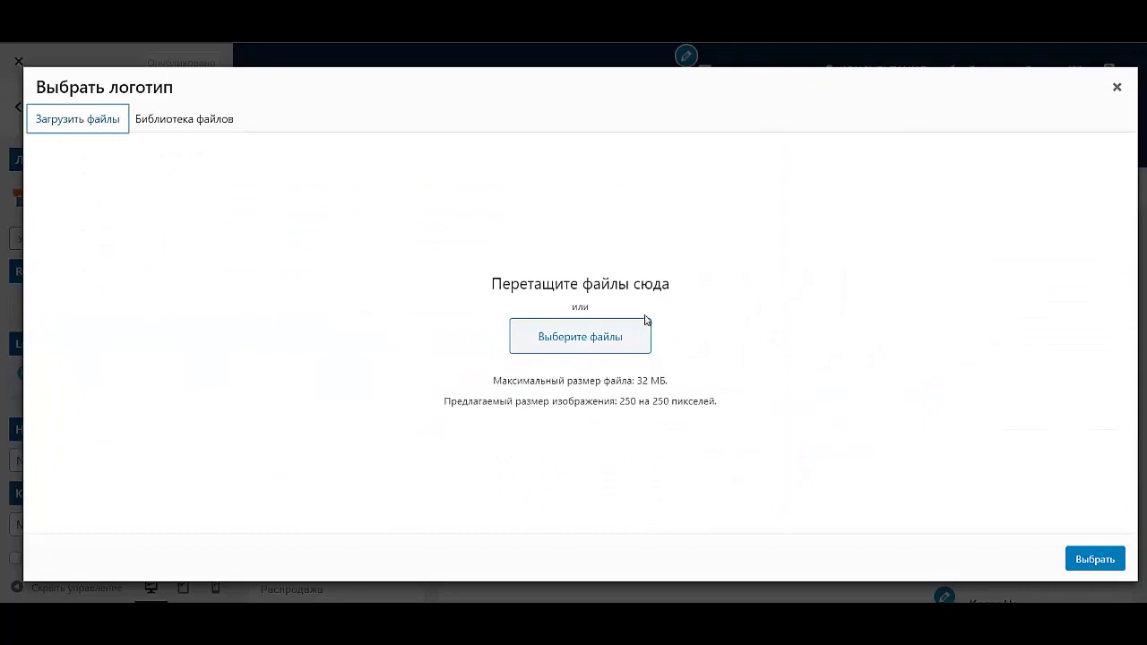
{"action": "left_click", "coordinate": [633, 332]}
{"action": "left_click", "coordinate": [518, 245]}
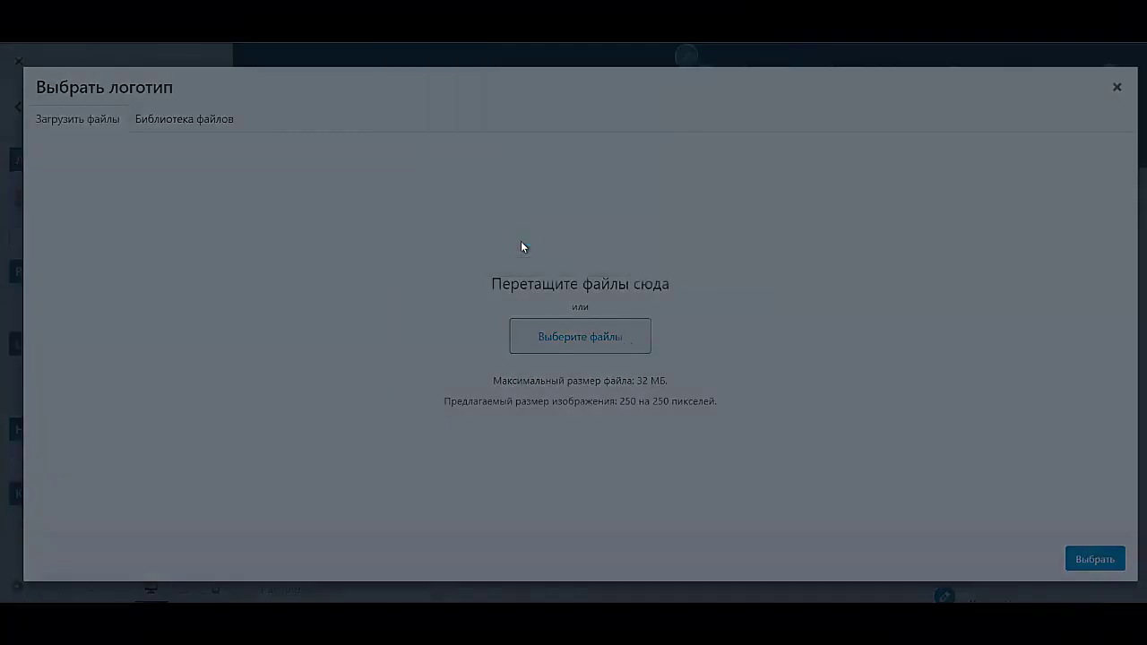
{"action": "left_click", "coordinate": [43, 273]}
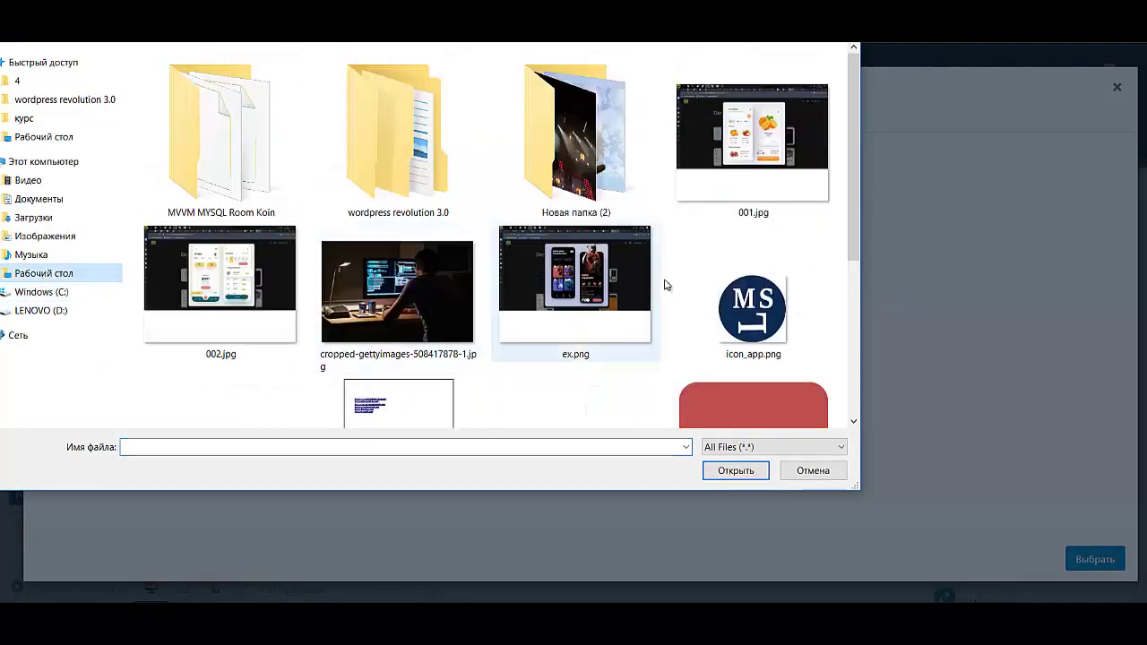
{"action": "scroll", "coordinate": [665, 284], "scroll_direction": "down", "scroll_amount": 3}
{"action": "scroll", "coordinate": [658, 274], "scroll_direction": "up", "scroll_amount": 3}
{"action": "scroll", "coordinate": [654, 305], "scroll_direction": "down", "scroll_amount": 3}
{"action": "left_click", "coordinate": [204, 214]}
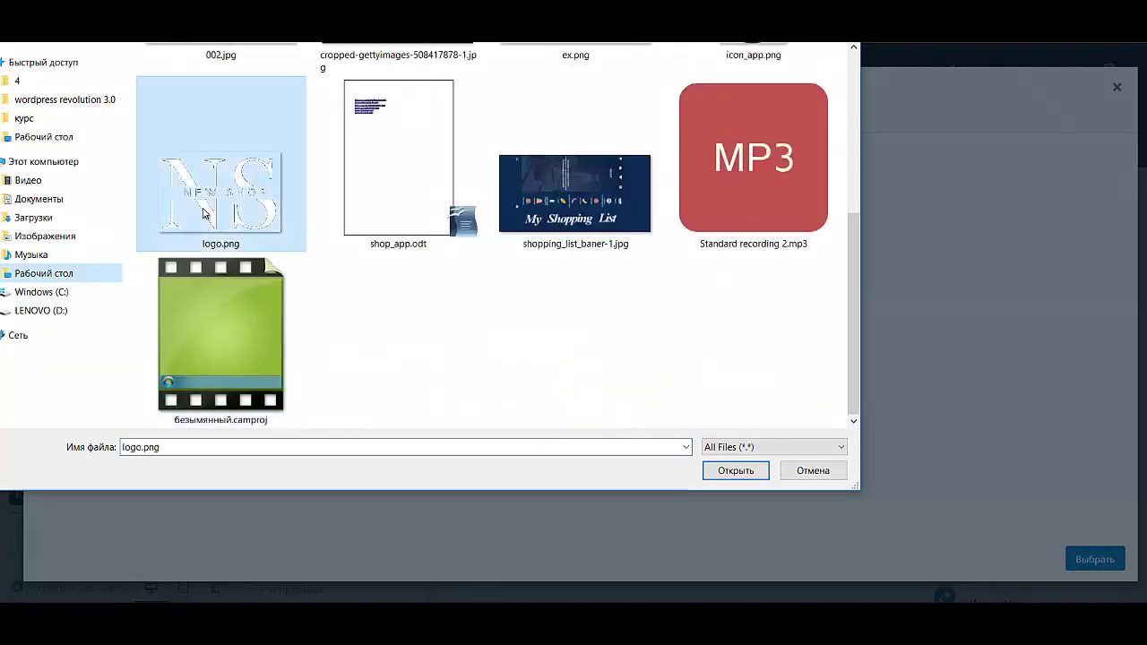
{"action": "double_click", "coordinate": [205, 213]}
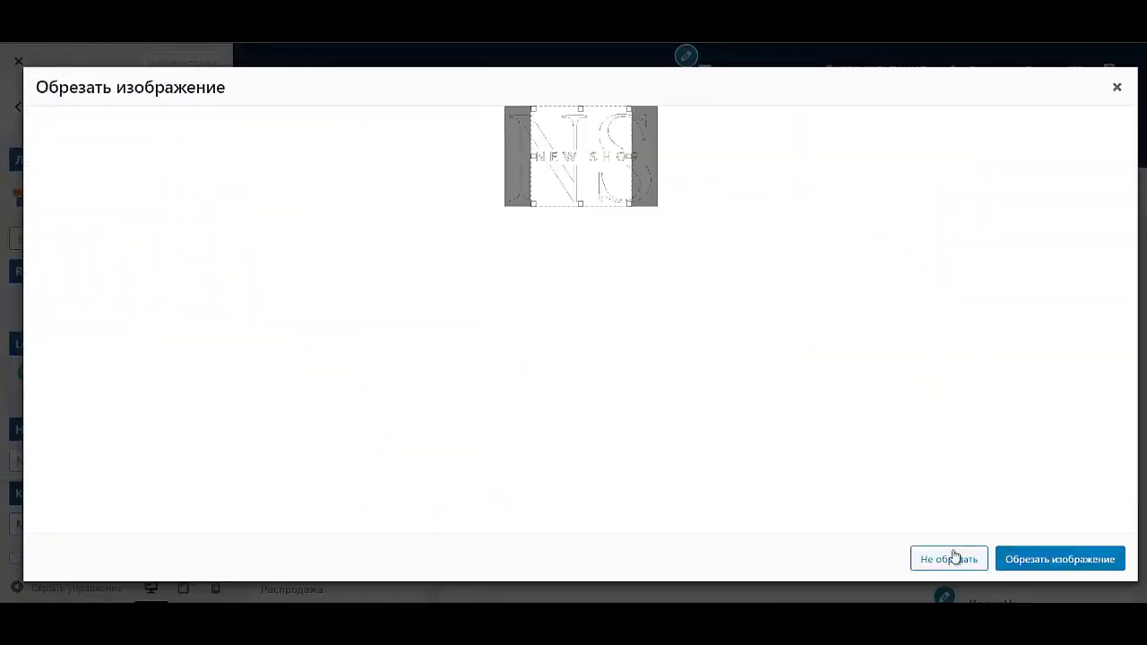
{"action": "left_click", "coordinate": [951, 556]}
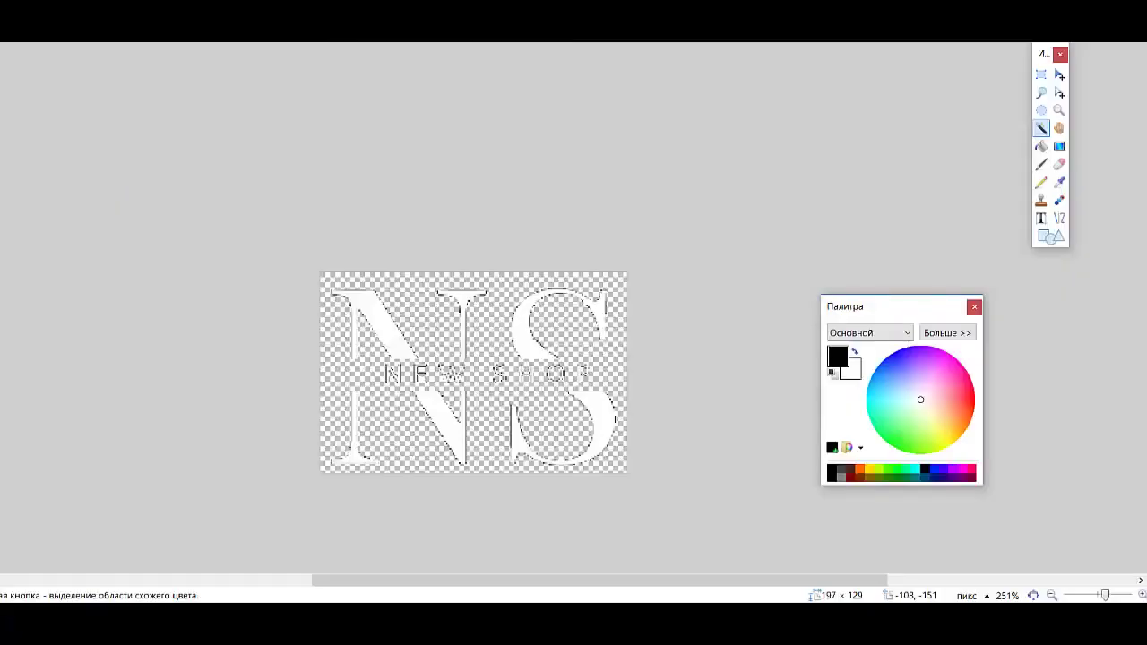
Step: Resize the NS logo image to a height of 50 pixels, keeping proportions
{"action": "key", "text": "ctrl+r"}
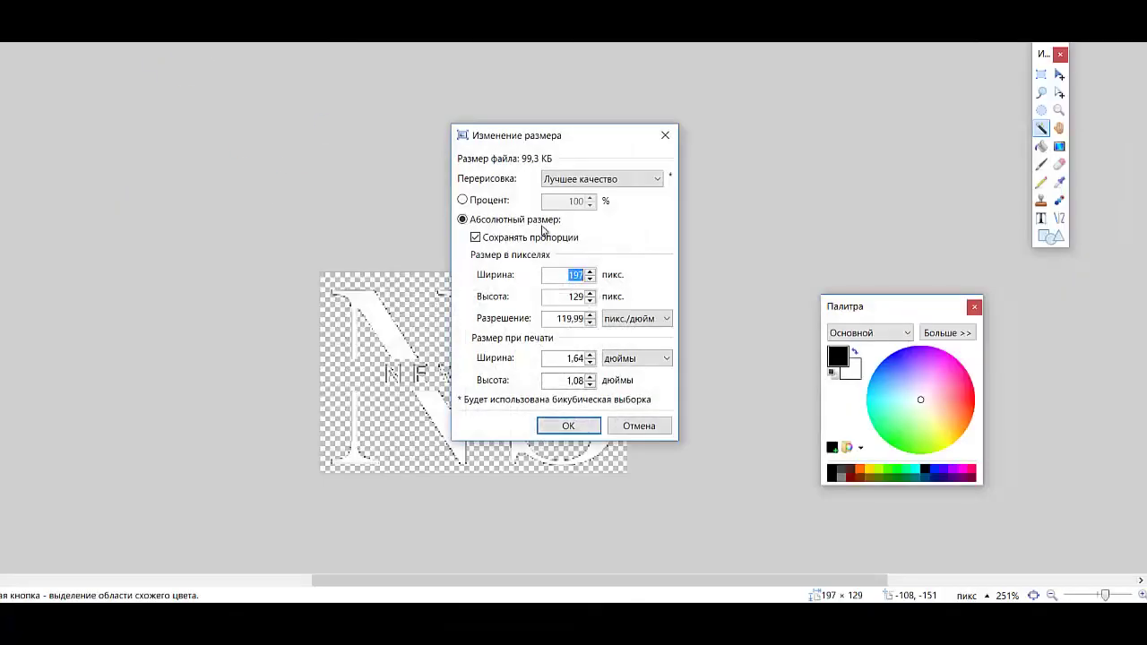
{"action": "double_click", "coordinate": [566, 296]}
{"action": "type", "text": "50"}
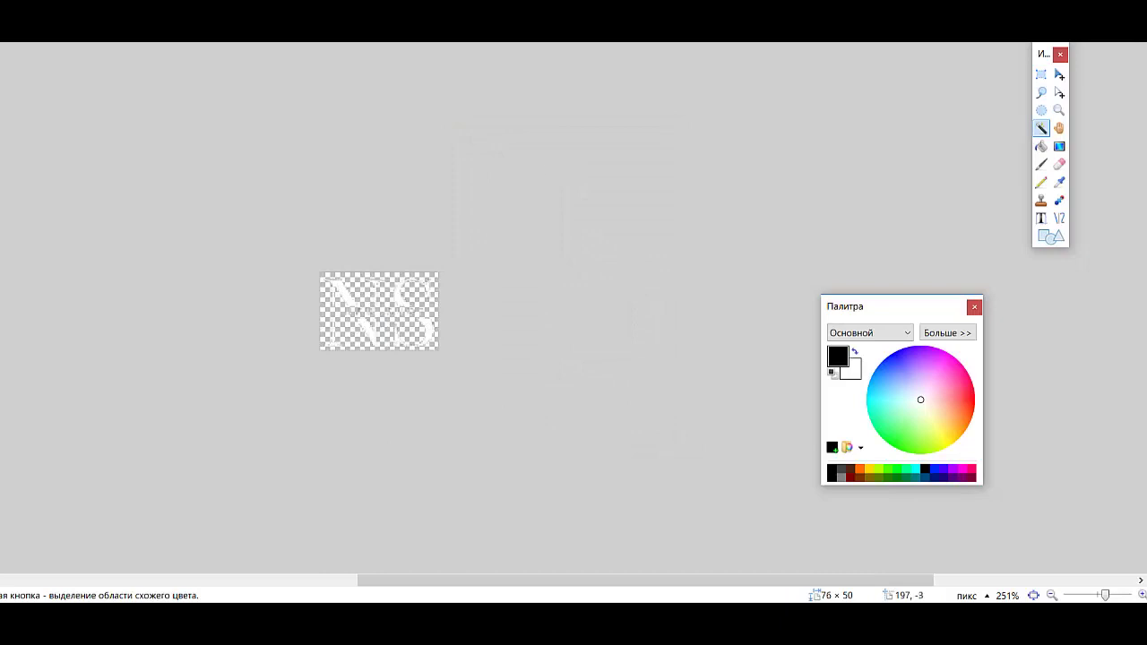
Step: Save the resized logo over logo.png
{"action": "left_click", "coordinate": [49, 110]}
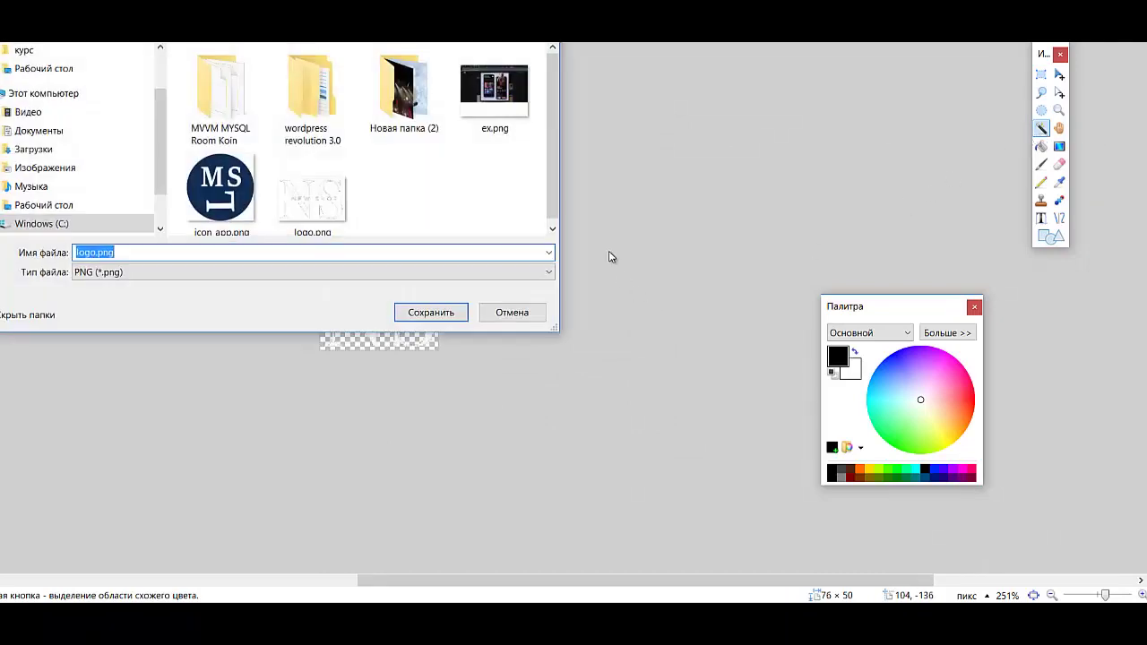
{"action": "double_click", "coordinate": [312, 192]}
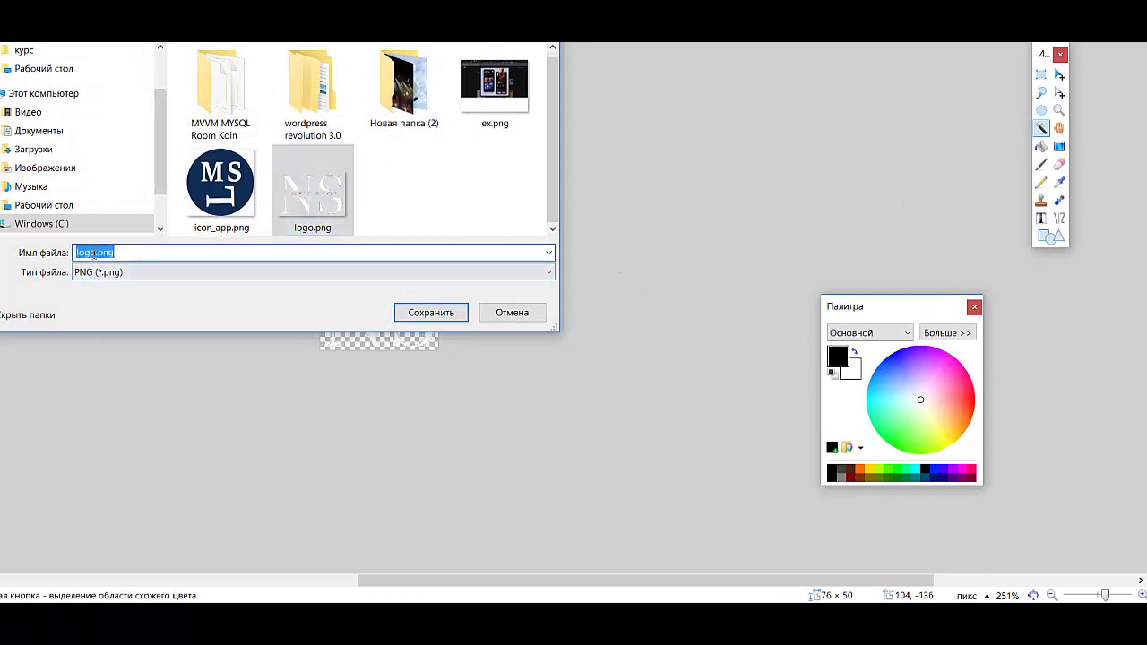
{"action": "key", "text": "Return"}
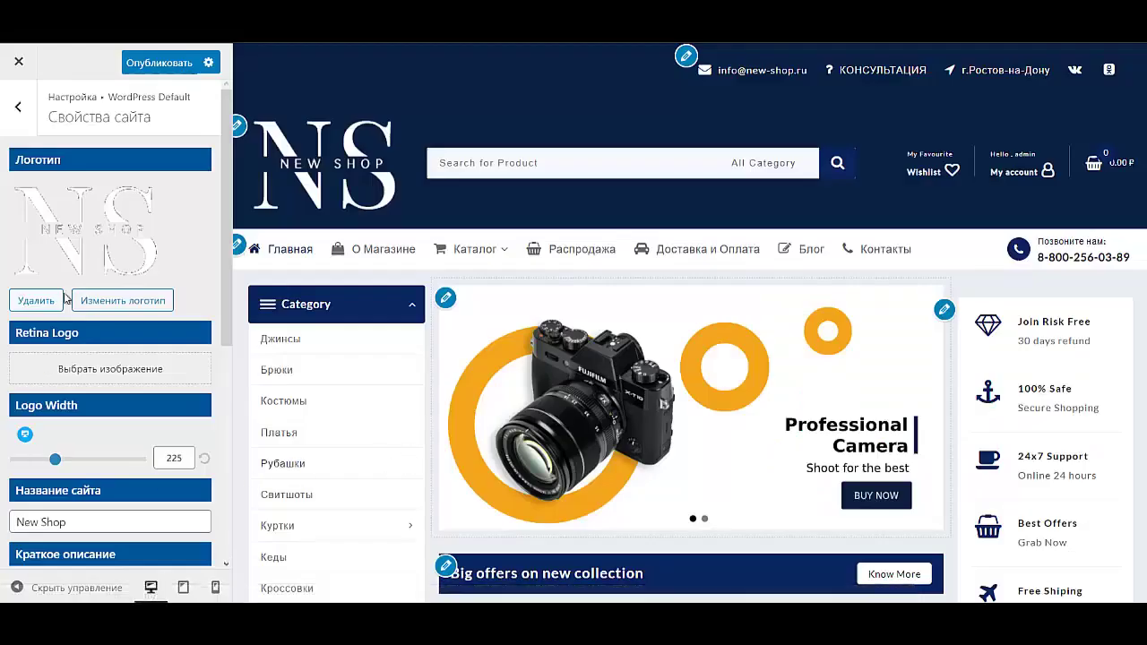
Step: Replace the header logo with the resized logo.png, uploaded without cropping
{"action": "left_click", "coordinate": [86, 248]}
{"action": "left_click", "coordinate": [77, 119]}
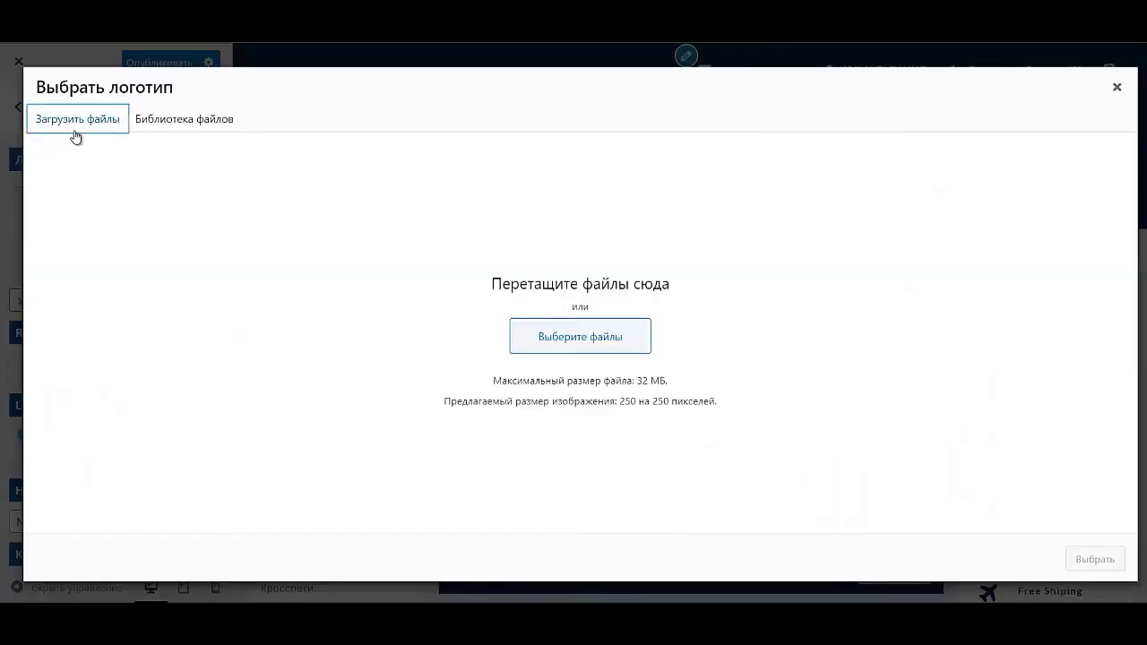
{"action": "left_click", "coordinate": [605, 333]}
{"action": "left_click", "coordinate": [574, 247]}
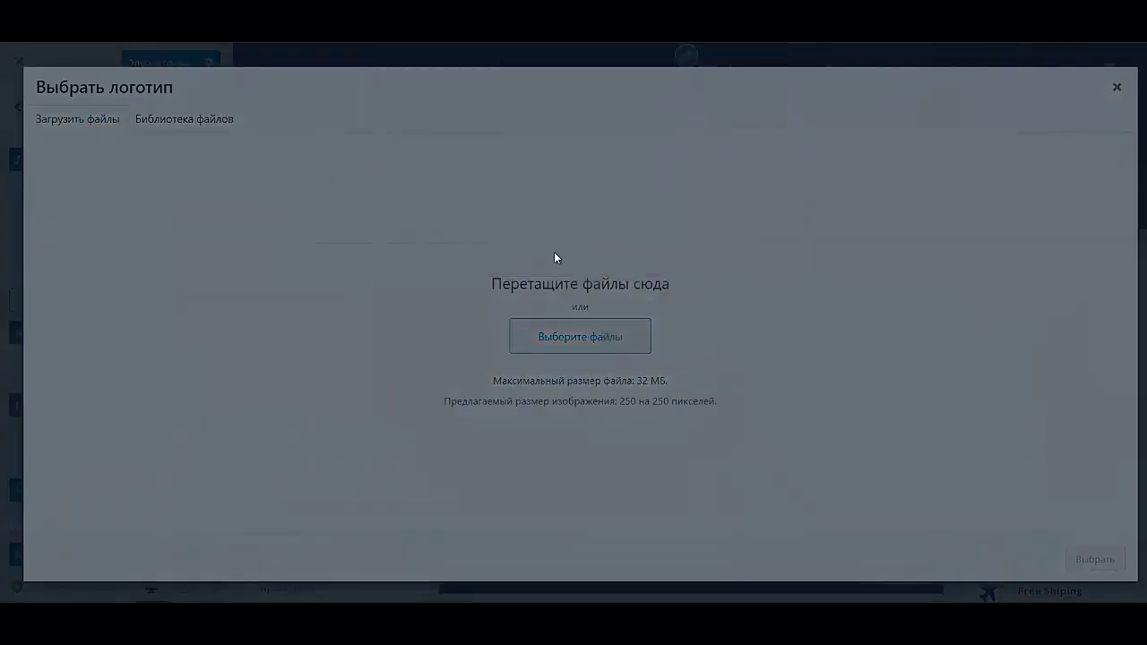
{"action": "scroll", "coordinate": [709, 350], "scroll_direction": "down", "scroll_amount": 4}
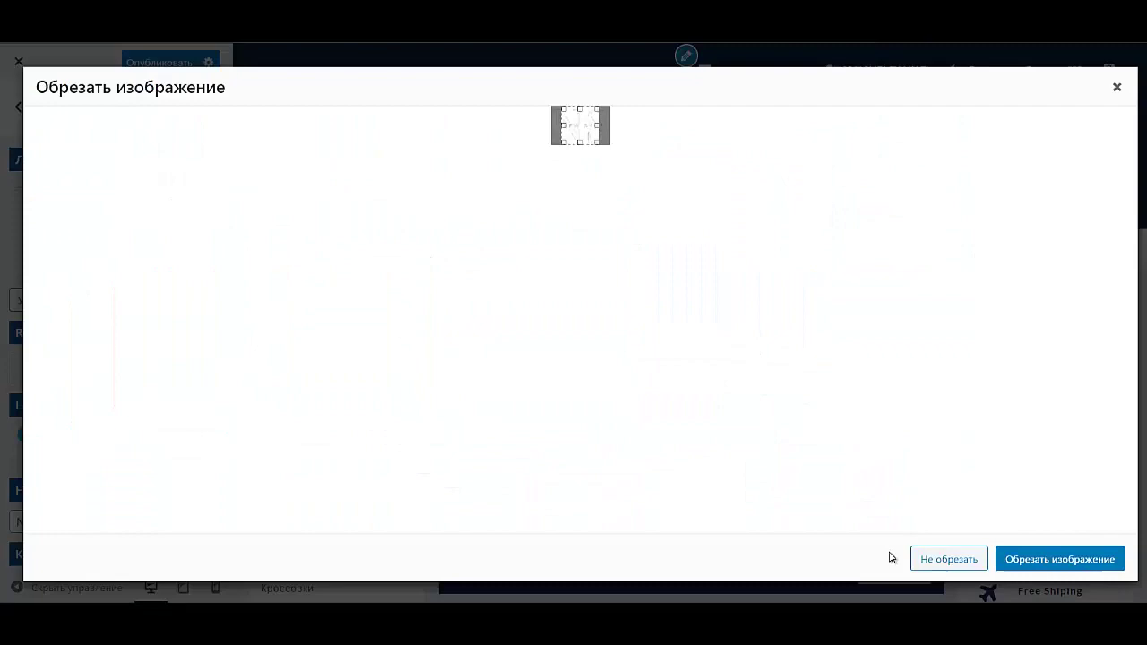
{"action": "left_click", "coordinate": [930, 562]}
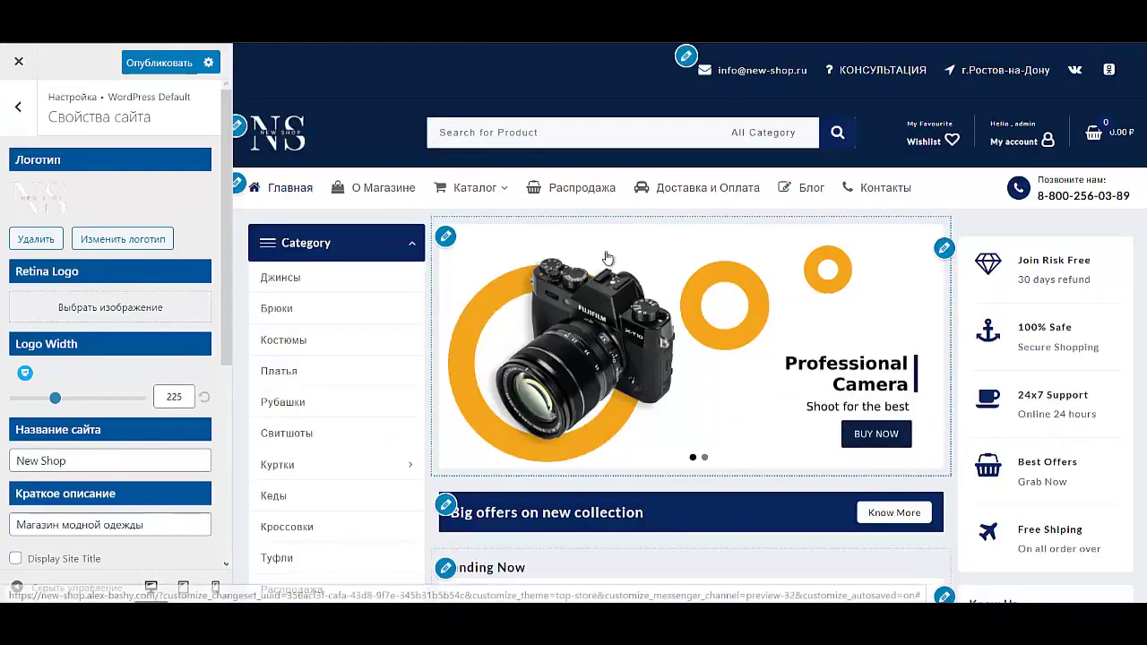
{"action": "scroll", "coordinate": [538, 279], "scroll_direction": "down", "scroll_amount": 1}
{"action": "scroll", "coordinate": [538, 280], "scroll_direction": "up", "scroll_amount": 1}
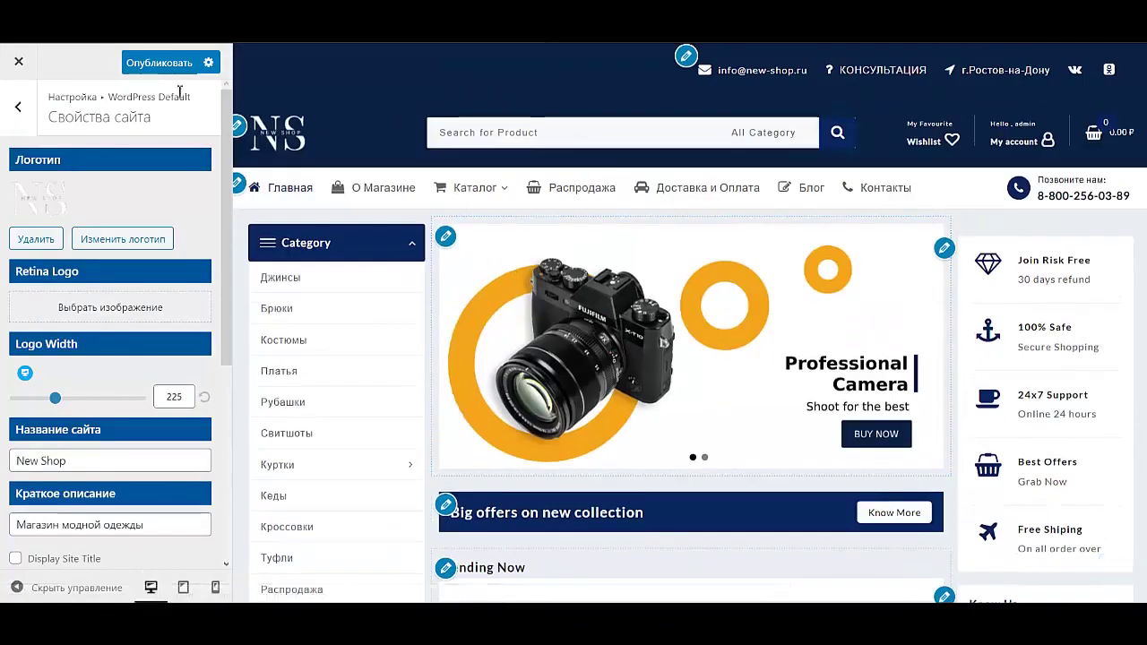
Step: Publish the Customizer changes and view the live New Shop site
{"action": "left_click", "coordinate": [176, 64]}
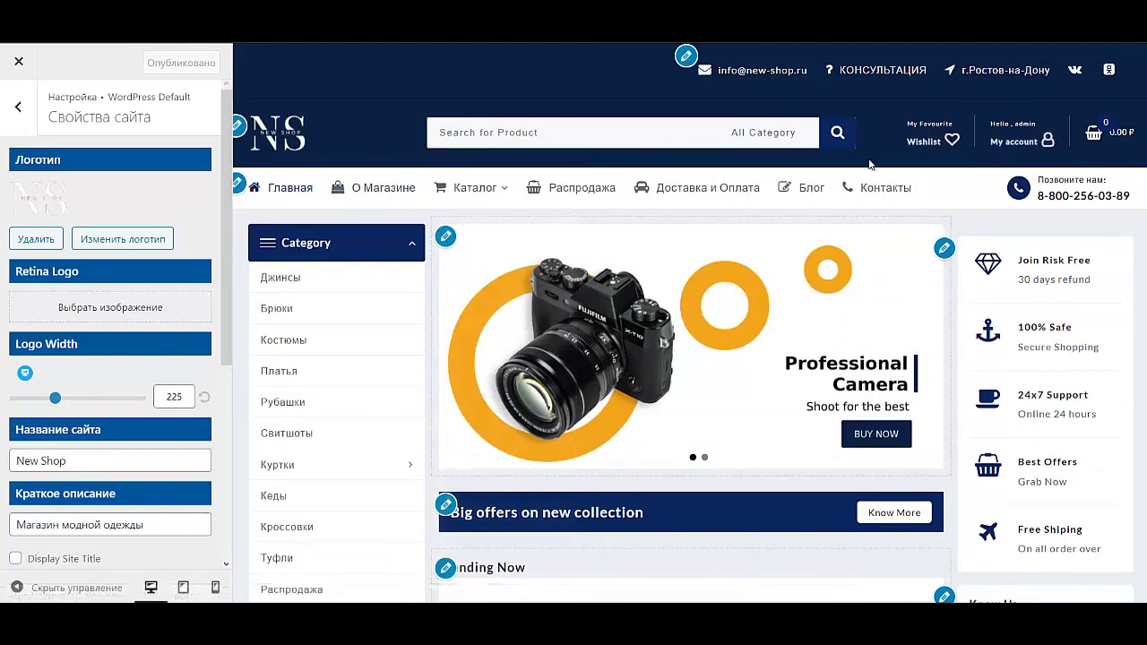
{"action": "left_click", "coordinate": [18, 107]}
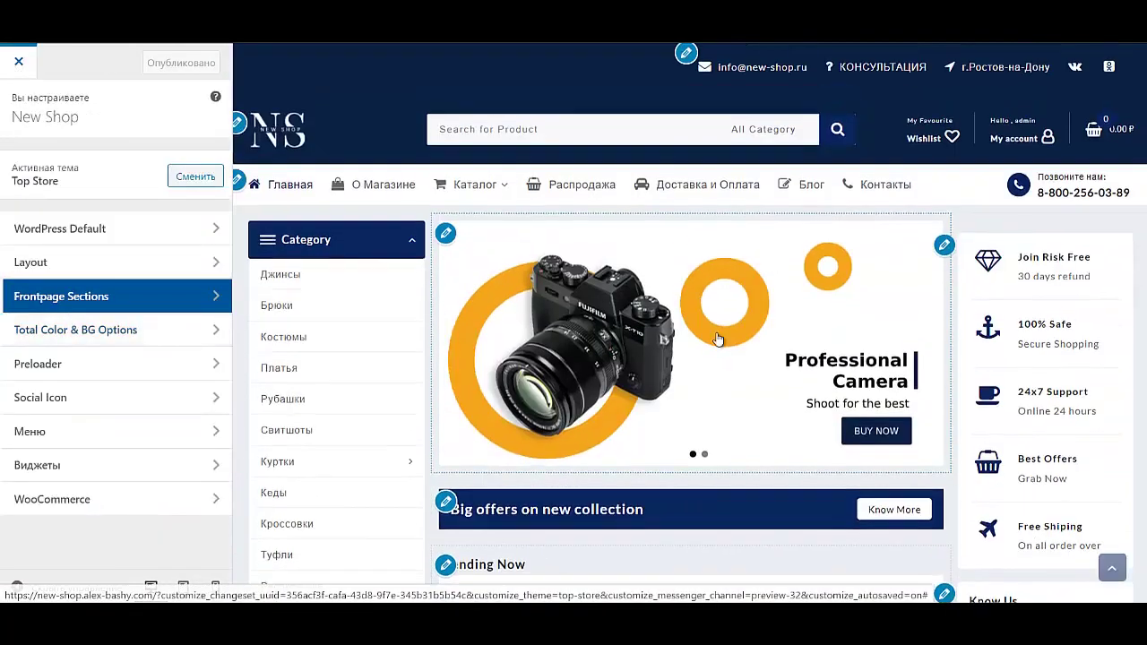
{"action": "left_click", "coordinate": [704, 276]}
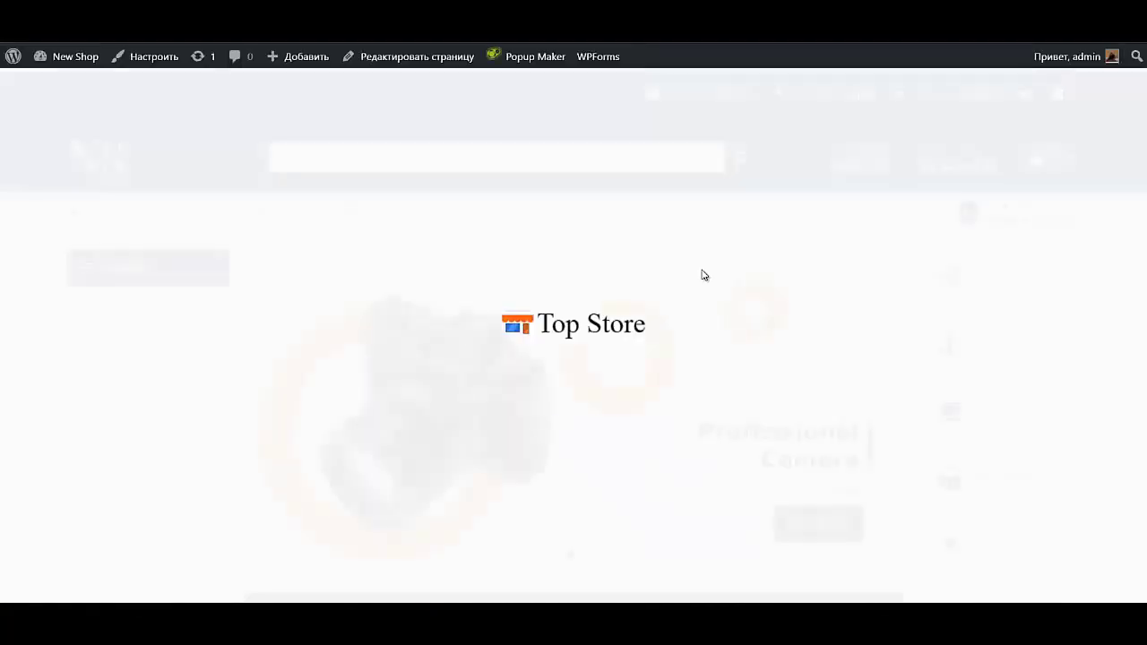
{"action": "scroll", "coordinate": [681, 262], "scroll_direction": "down", "scroll_amount": 20}
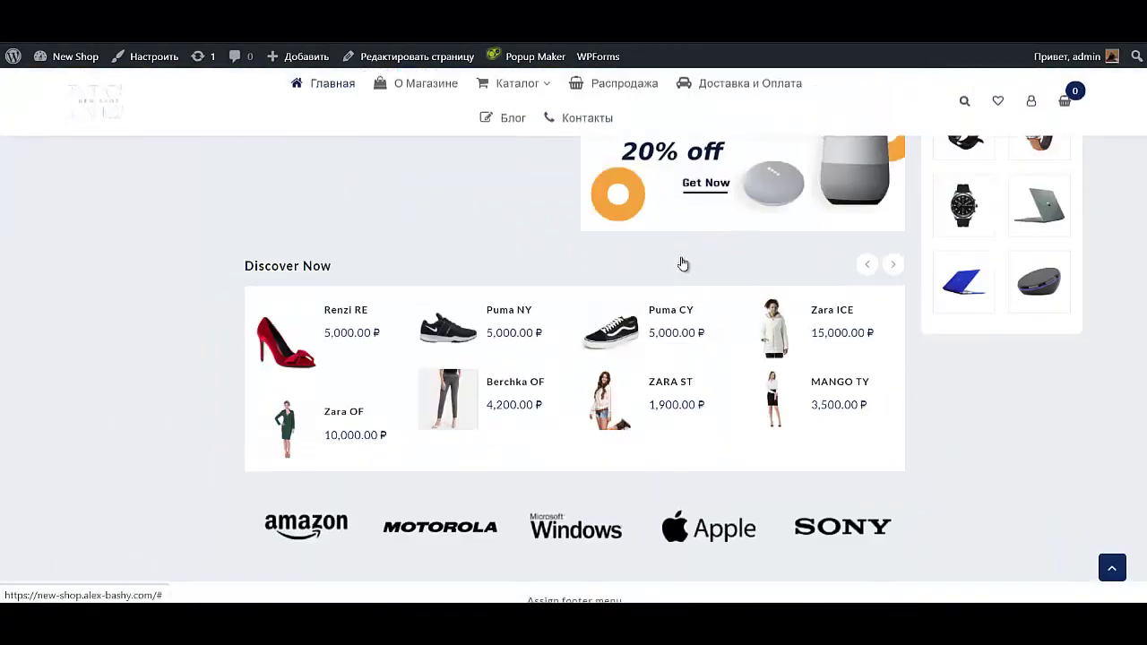